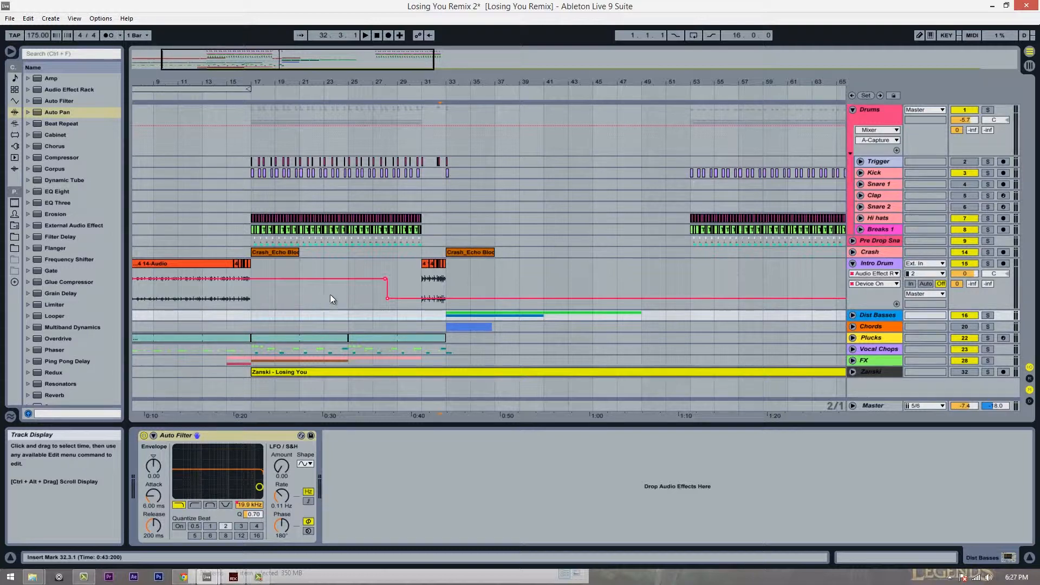
Examine the settings of both sidechain compressors on the C SC return track, then return to the arrangement
drag(384, 82, 388, 82)
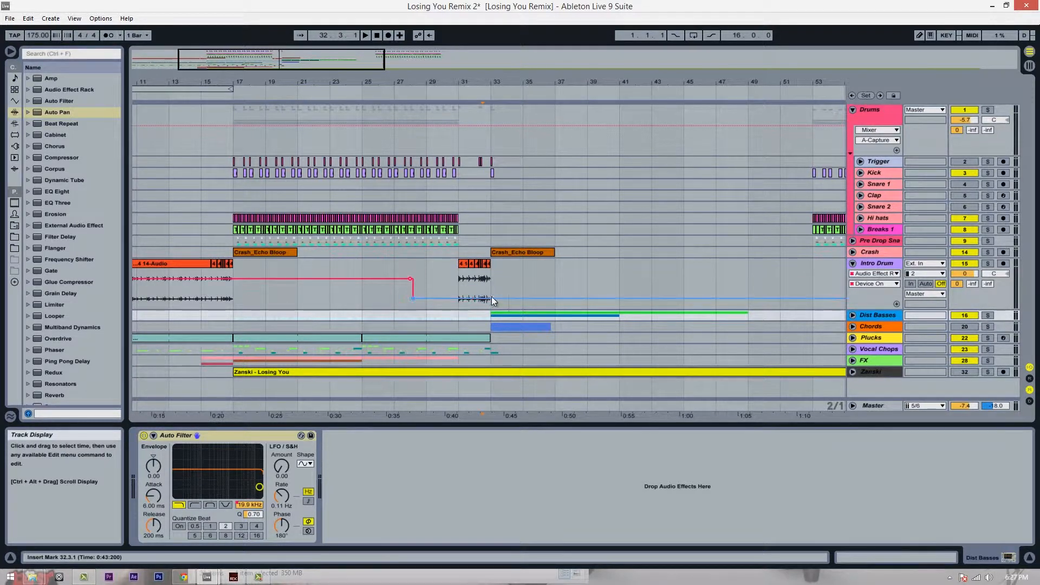
key(Tab)
click(942, 62)
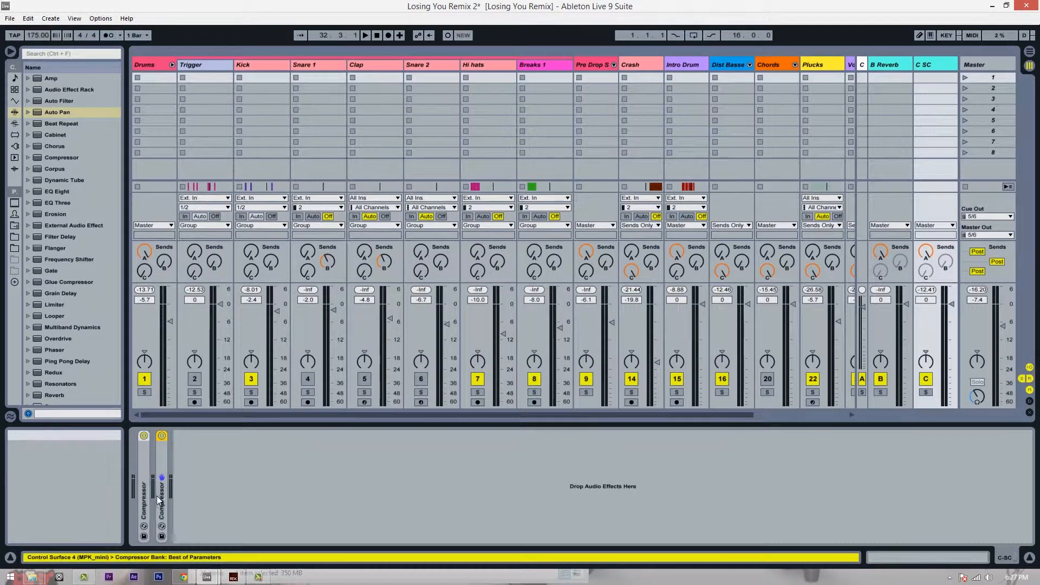
double_click(143, 473)
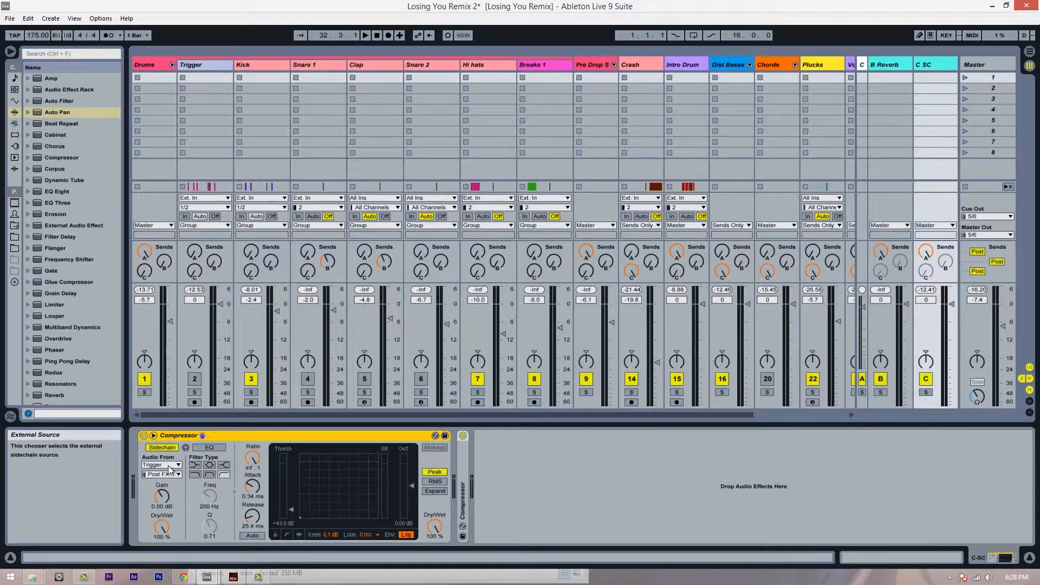
double_click(383, 435)
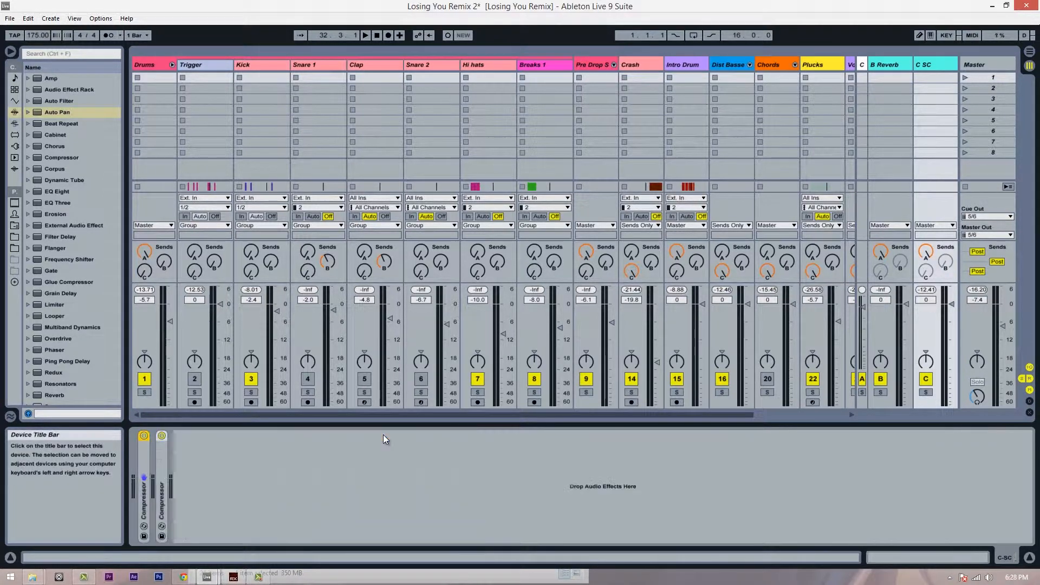
double_click(161, 458)
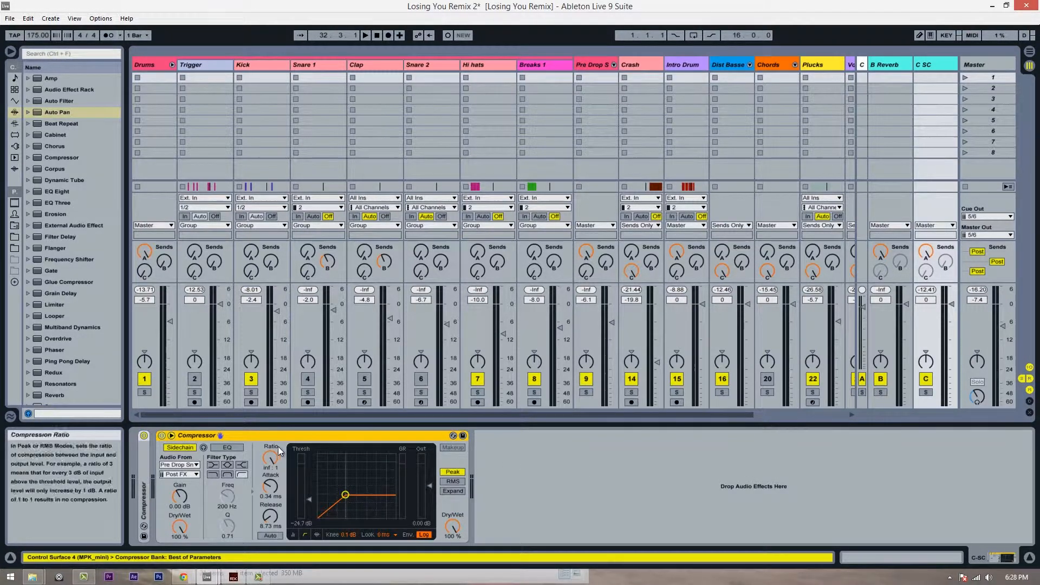
double_click(298, 438)
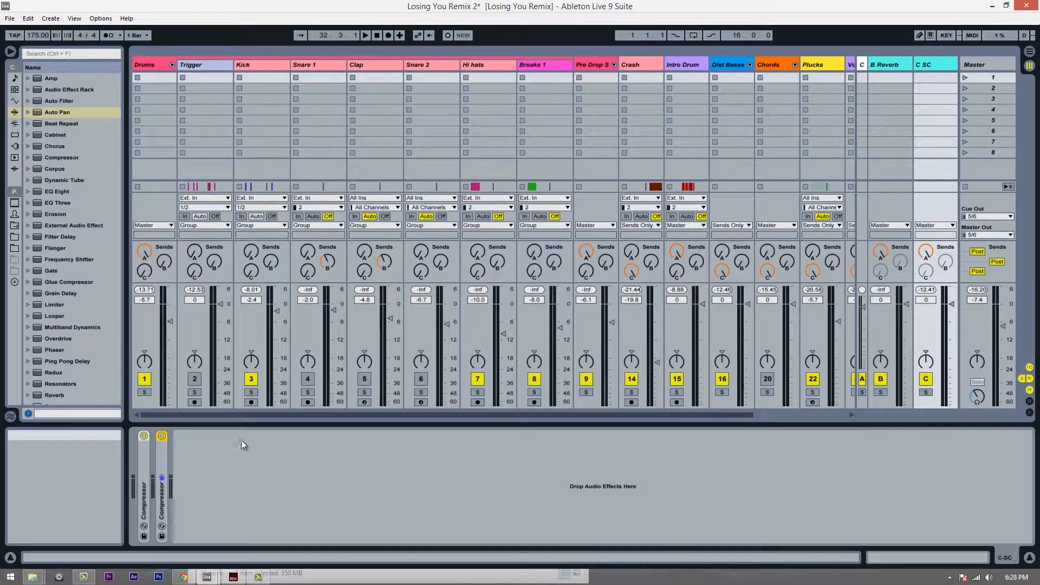
key(Tab)
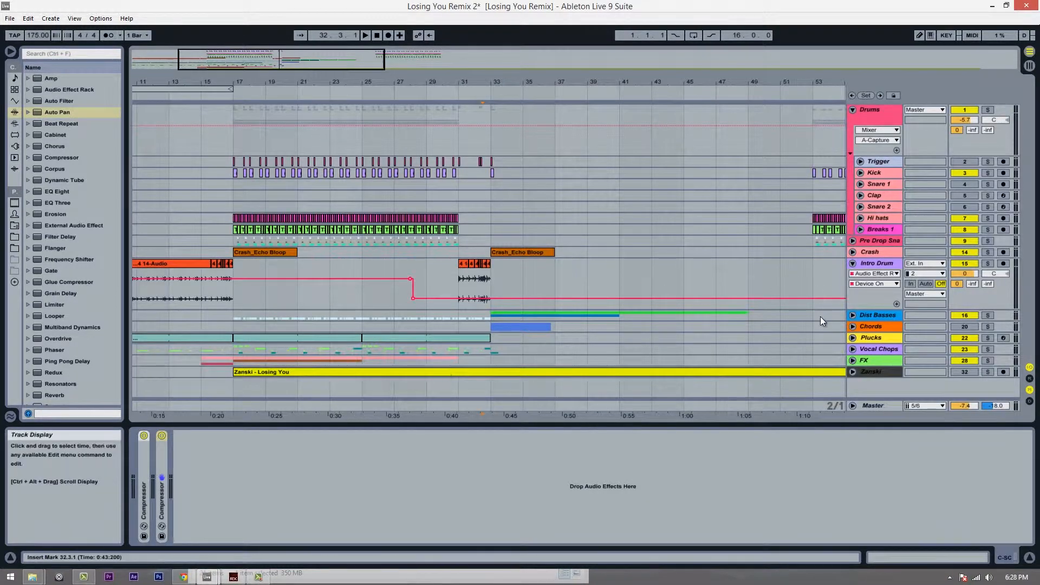
Unfold the Dist Basses group and set the insert marker at bar 17 on the Growl 1 track
click(853, 315)
scroll(551, 291, down, 5)
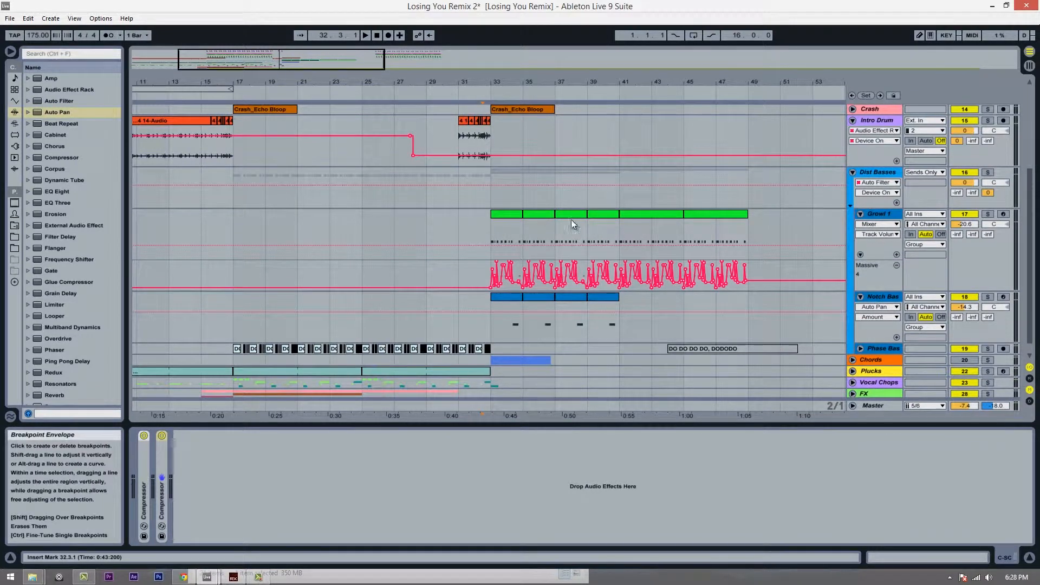
drag(529, 84, 562, 86)
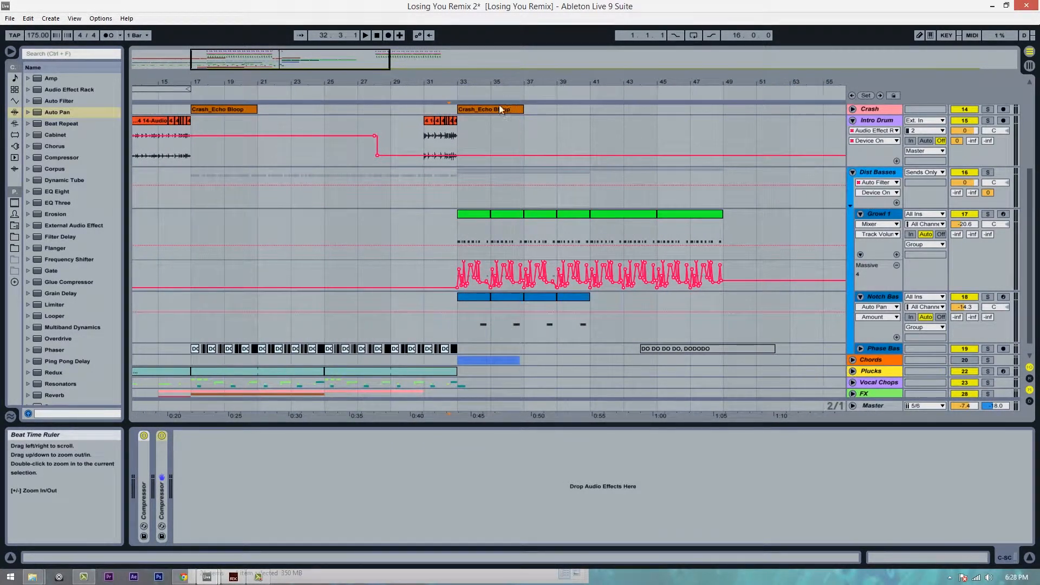
scroll(356, 307, up, 3)
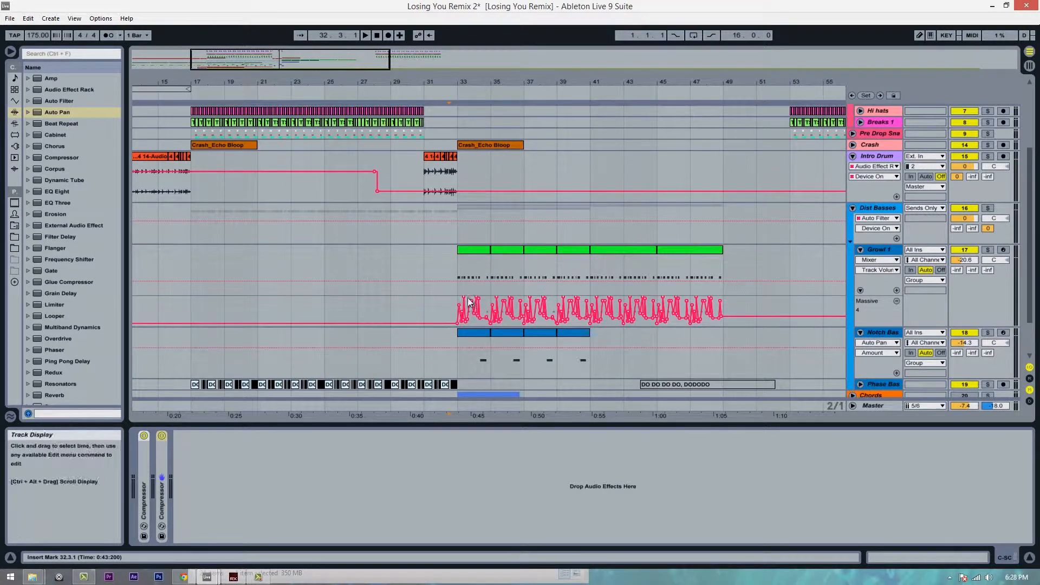
scroll(484, 230, down, 3)
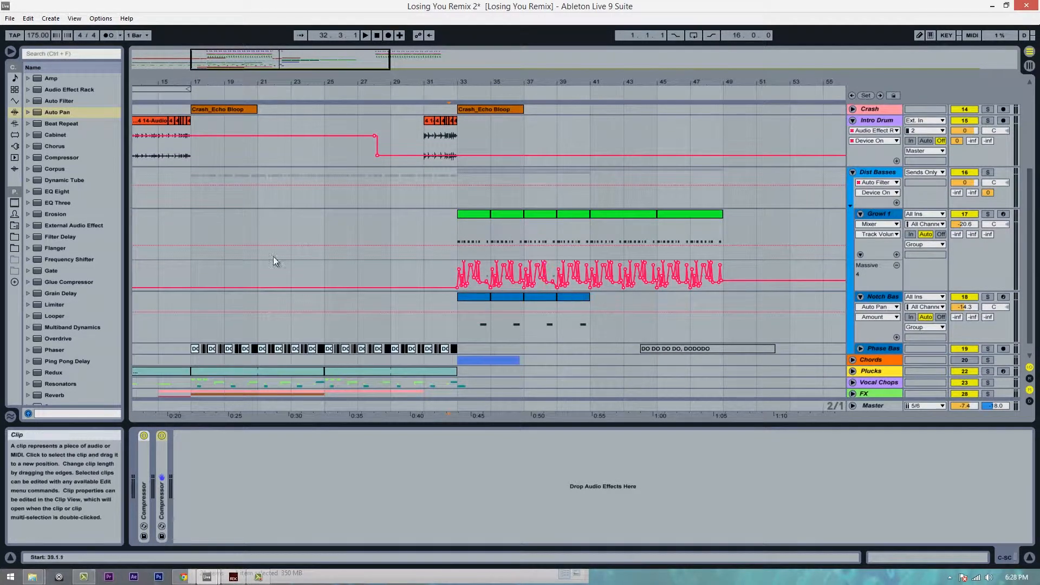
click(191, 229)
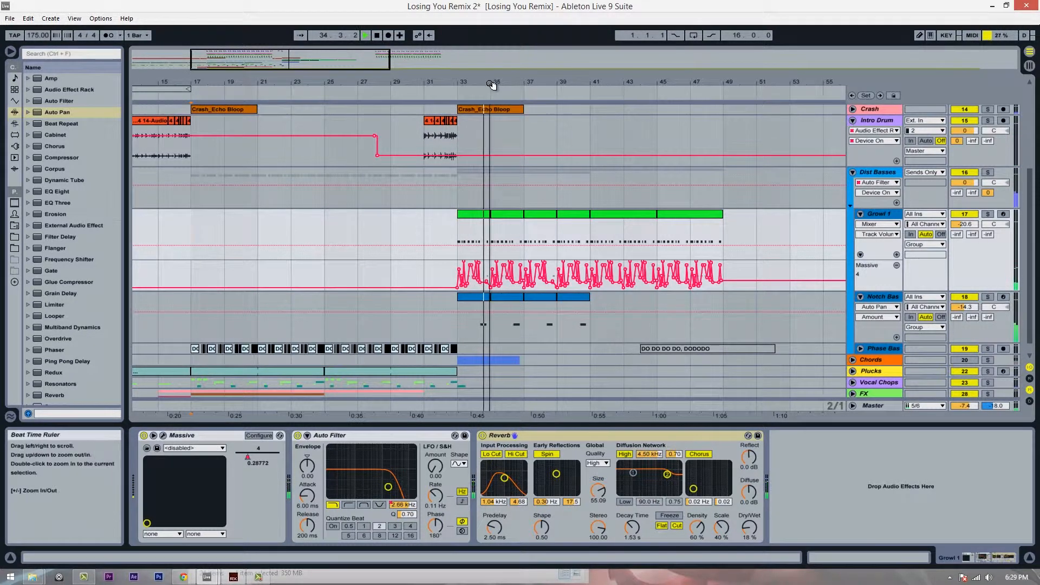
Set the Notch Bass track volume to -16.9 dB and start playback from bar 33
drag(492, 85, 491, 103)
click(967, 307)
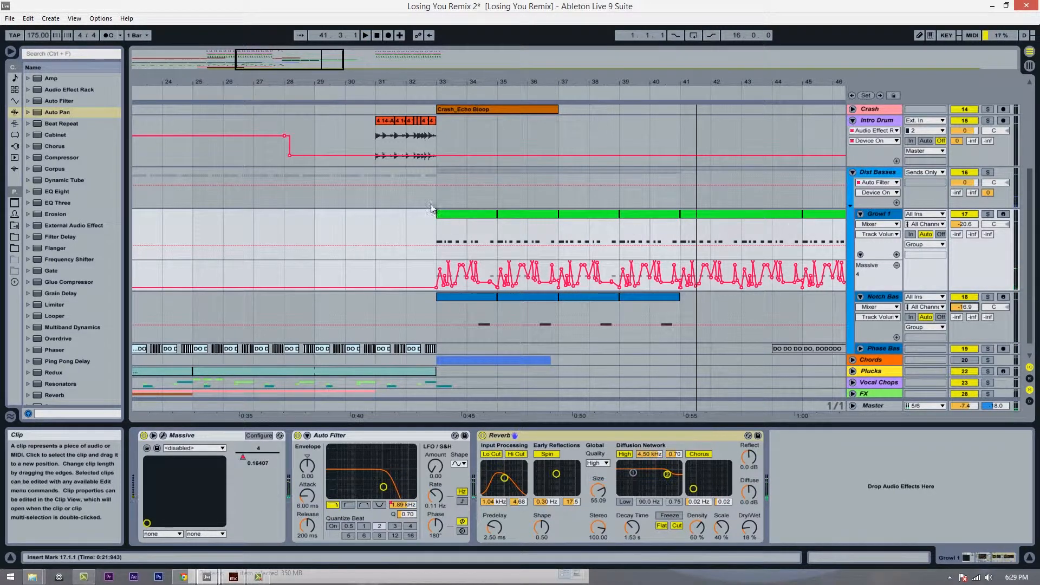
drag(629, 82, 533, 80)
scroll(353, 283, up, 3)
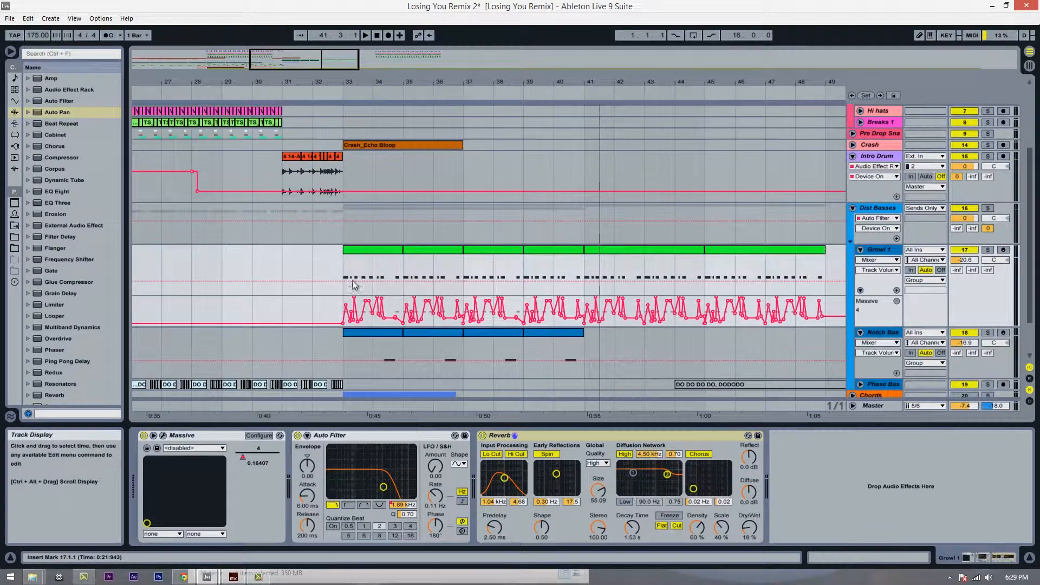
scroll(395, 324, down, 2)
key(space)
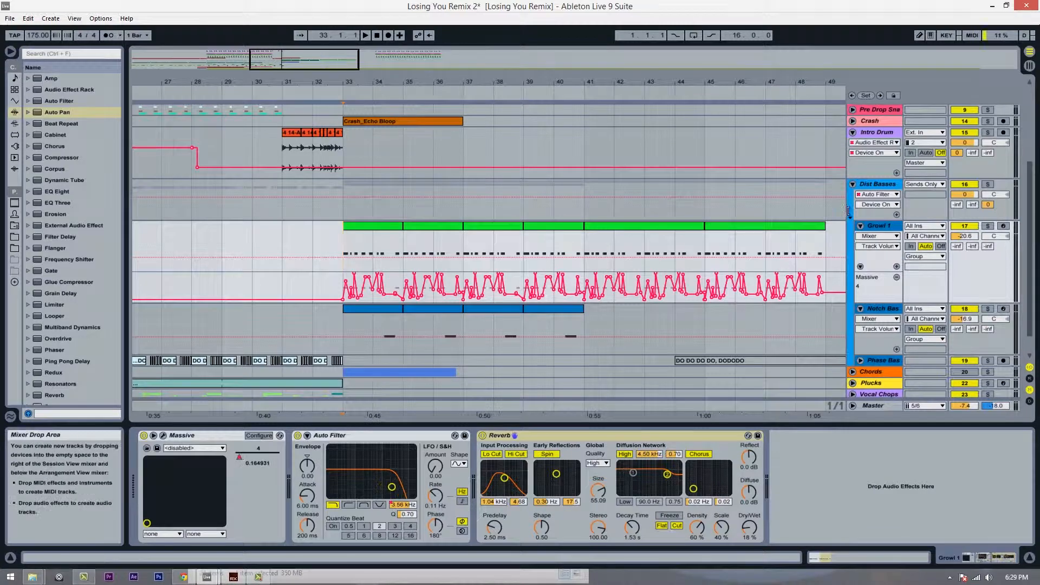
Show the Dist Basses group's devices and examine its bass clips from bar 33 onward
click(874, 186)
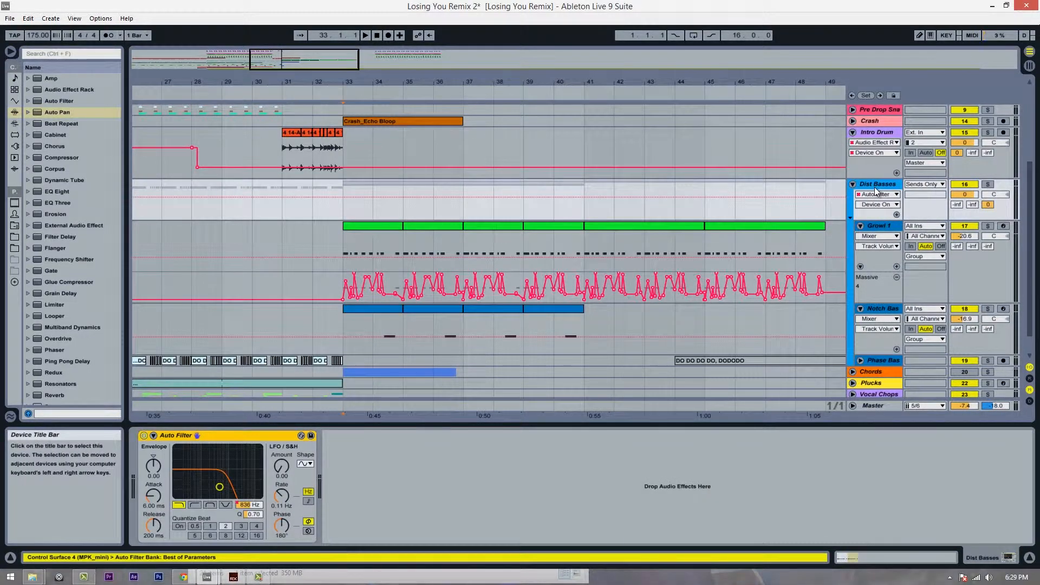
scroll(874, 188, down, 2)
scroll(410, 252, up, 6)
scroll(393, 269, down, 6)
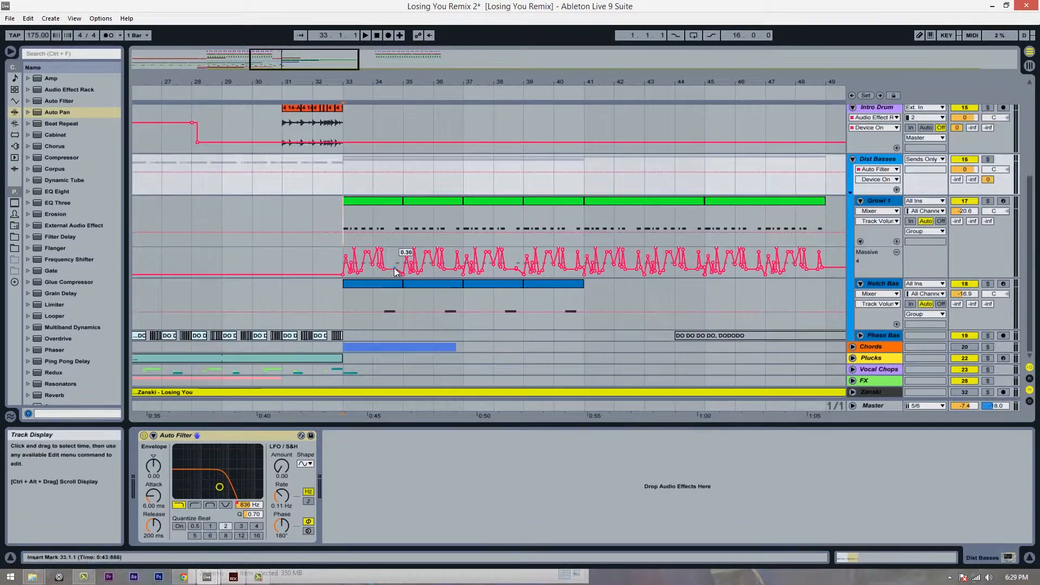
drag(365, 86, 364, 108)
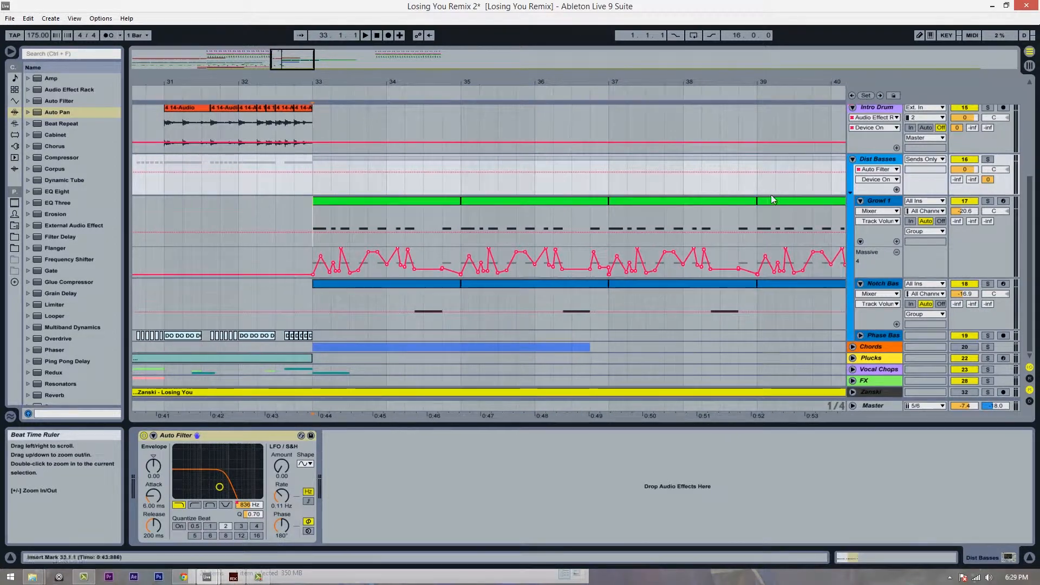
Inspect the Massive patch on the Growl 1 track and close the plug-in window
click(888, 204)
click(990, 203)
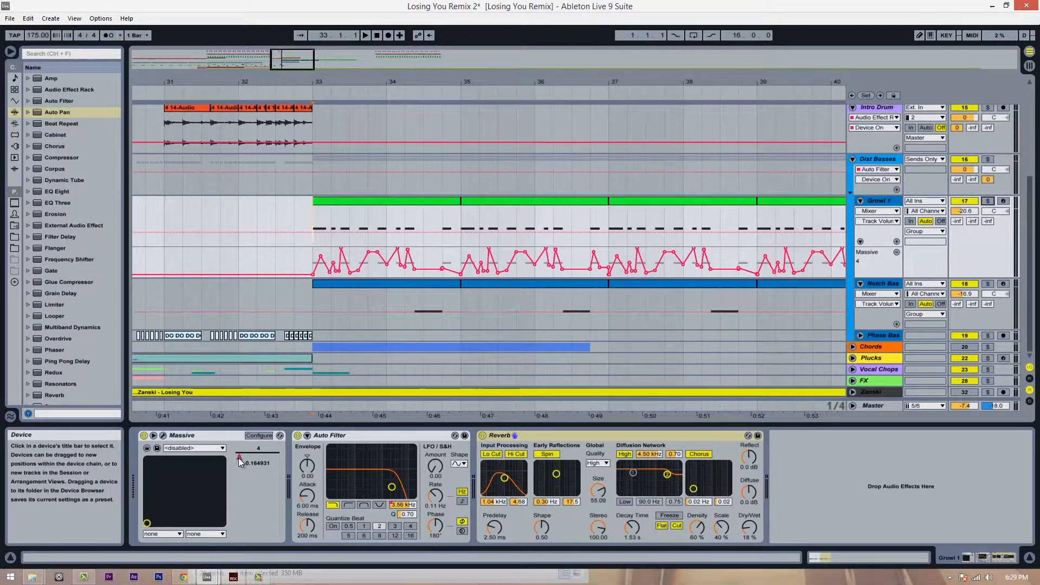
click(163, 437)
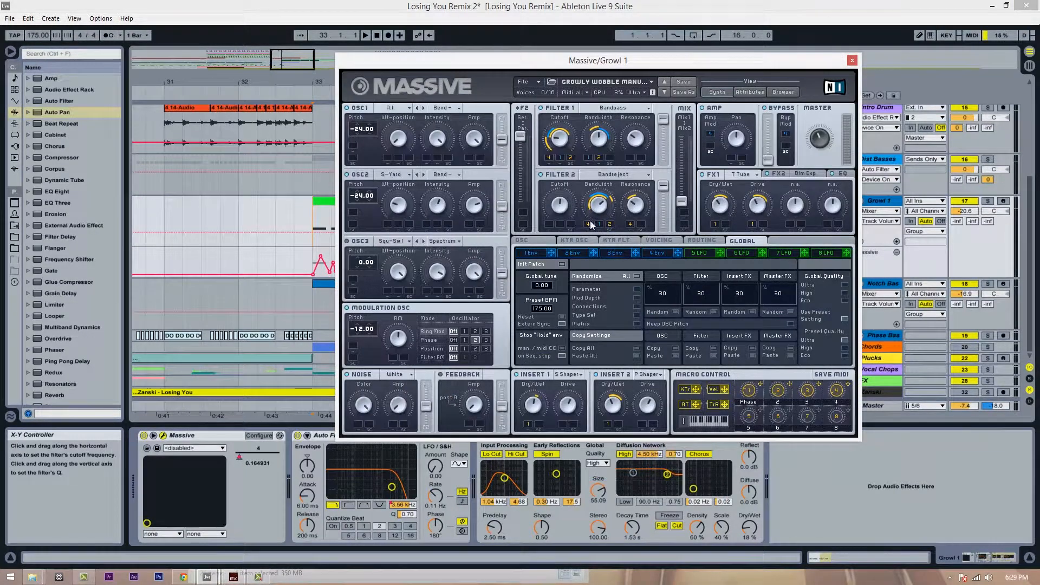
click(852, 60)
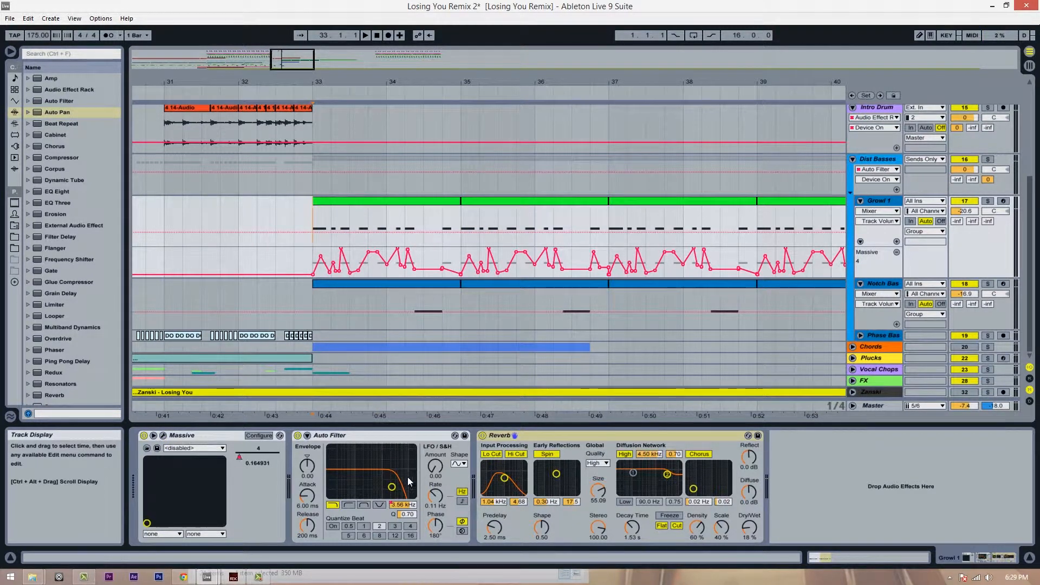
Display the Auto Filter Frequency automation for the Growl 1 track and the Dist Basses group
click(408, 507)
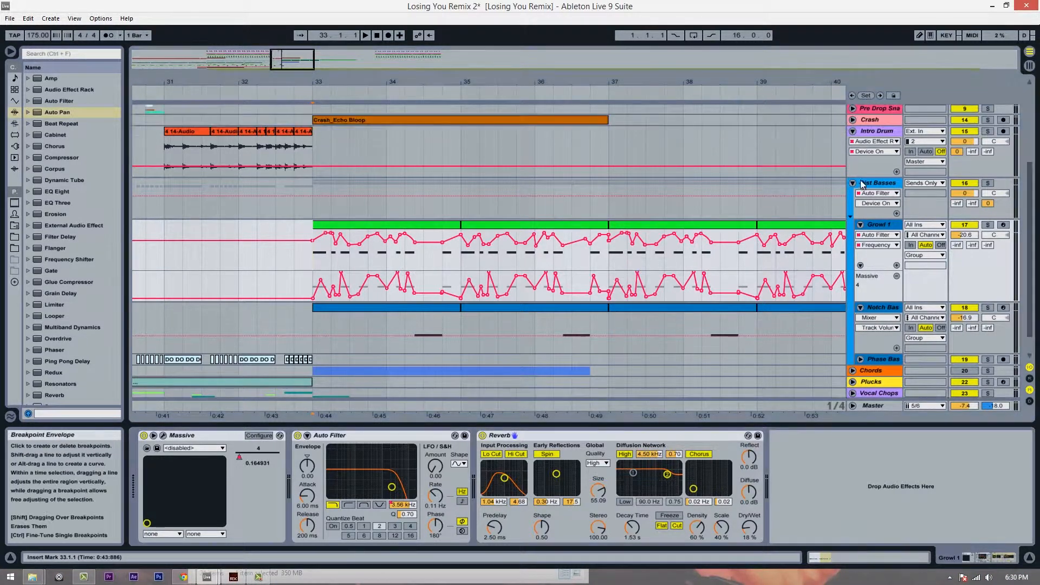
click(888, 162)
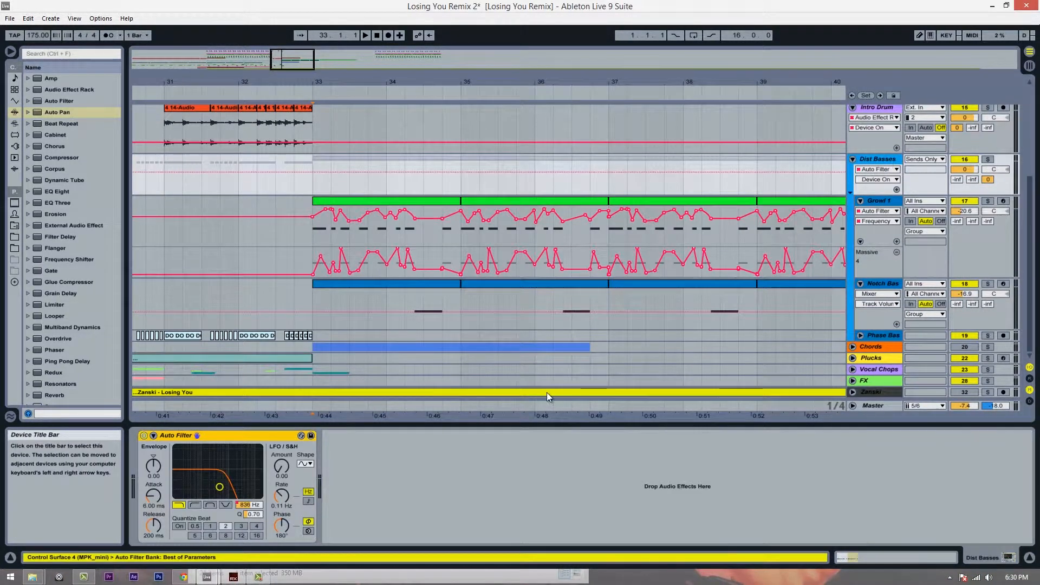
click(250, 505)
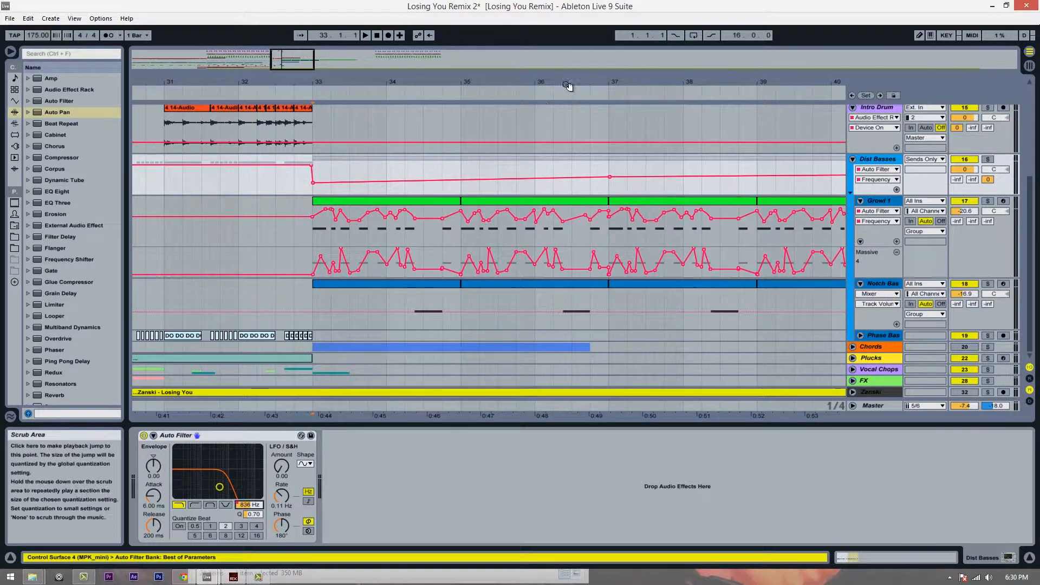
Lower the Dist Basses Auto Filter frequency breakpoint at bar 33 to about 540 Hz
drag(590, 79, 491, 69)
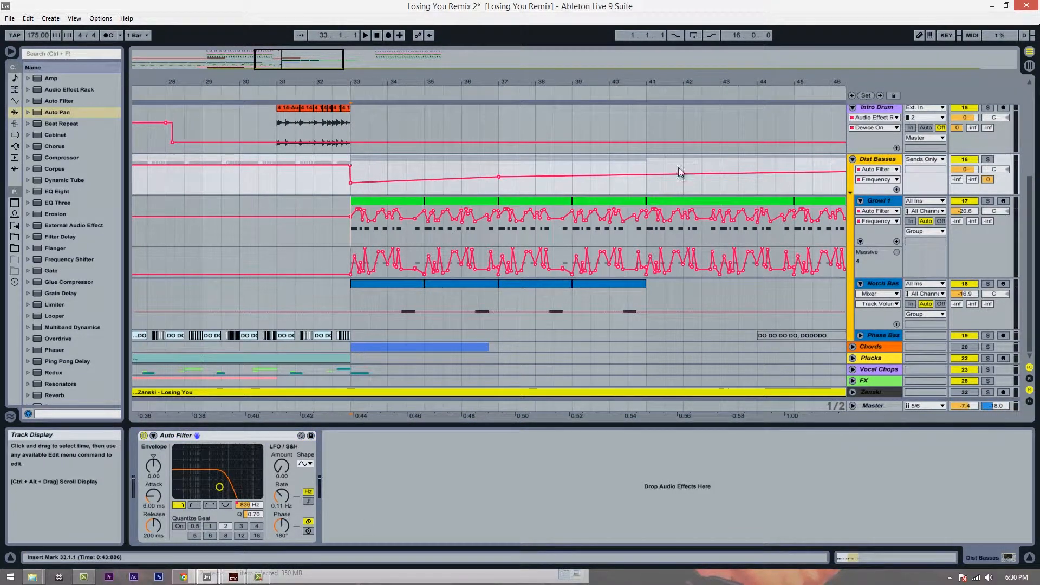
drag(353, 98, 453, 125)
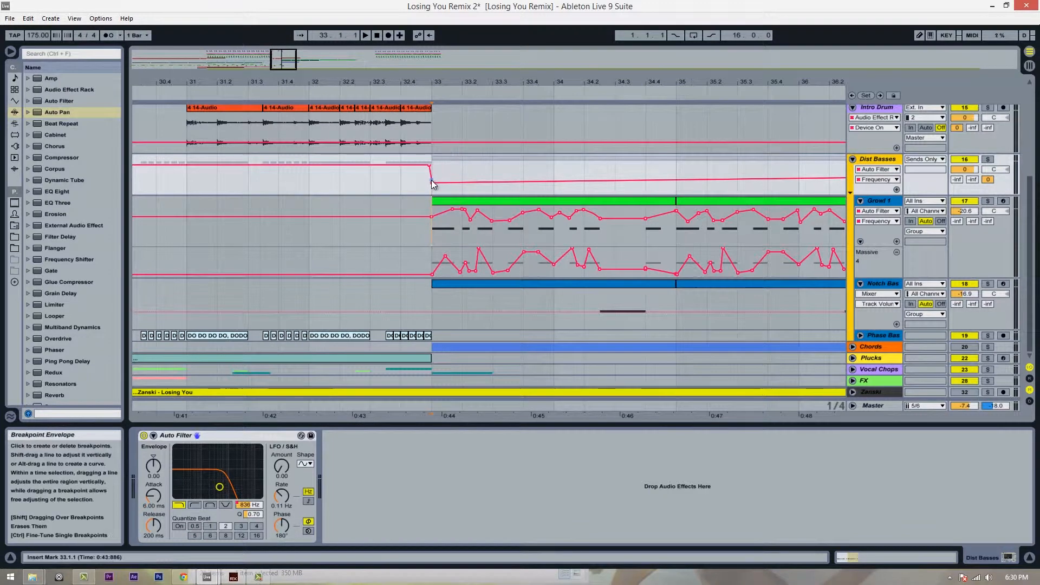
drag(433, 186, 433, 188)
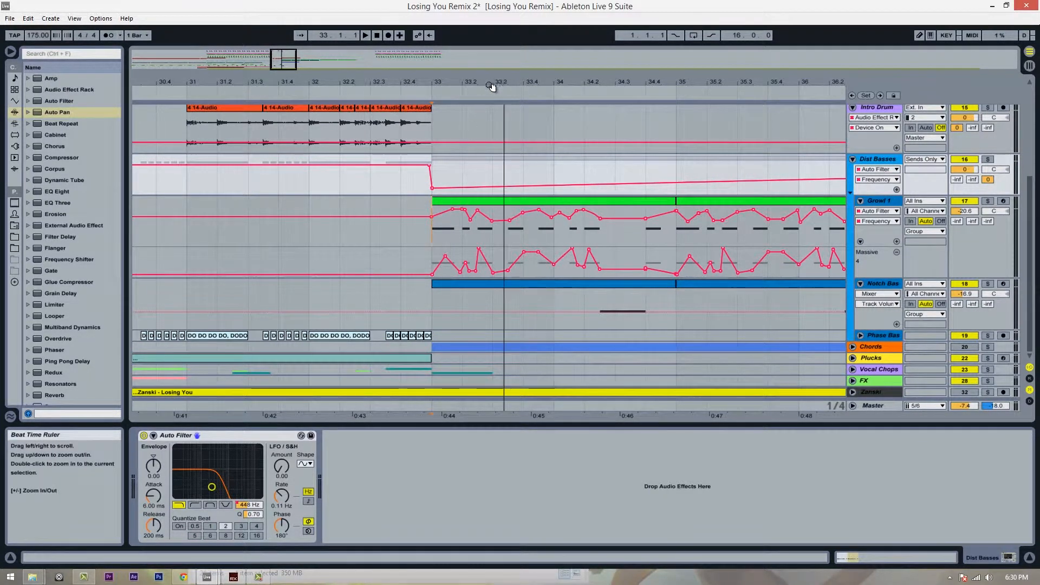
drag(490, 87, 510, 78)
drag(356, 83, 352, 103)
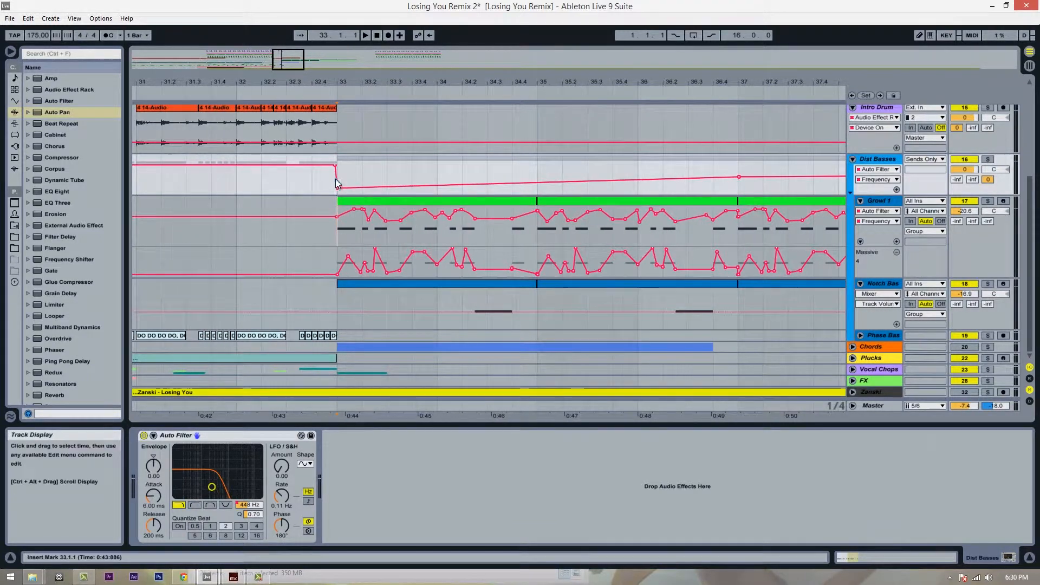
drag(337, 188, 337, 186)
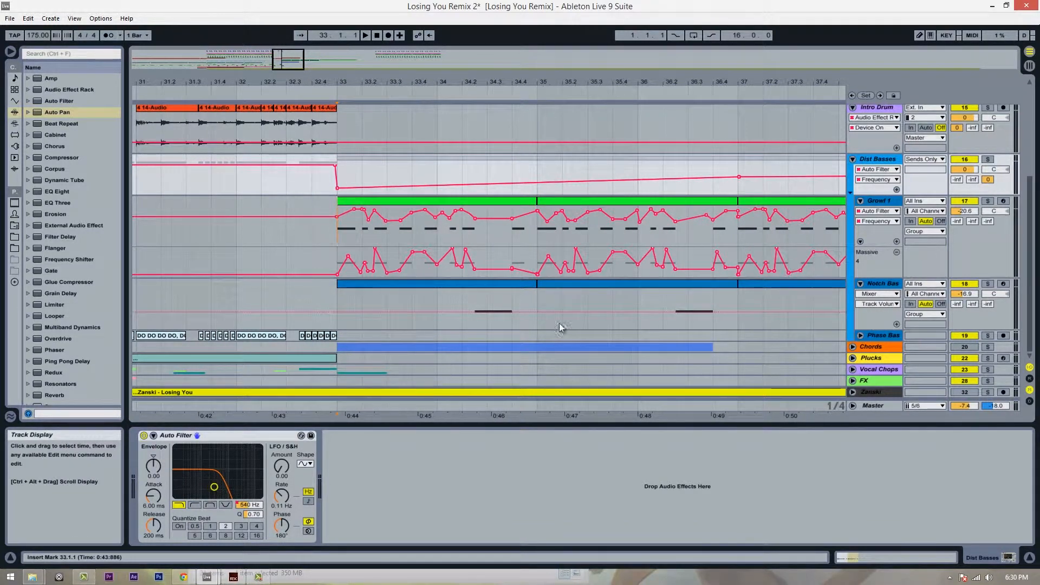
Show the Notch Bass track's devices and remove the stray volume automation breakpoint at bar 33
click(536, 301)
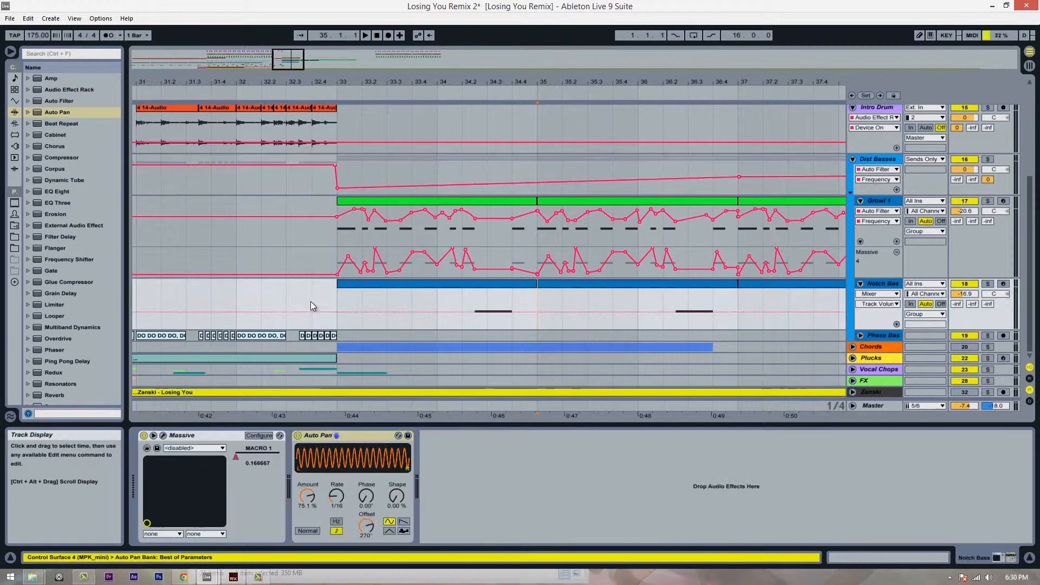
double_click(892, 287)
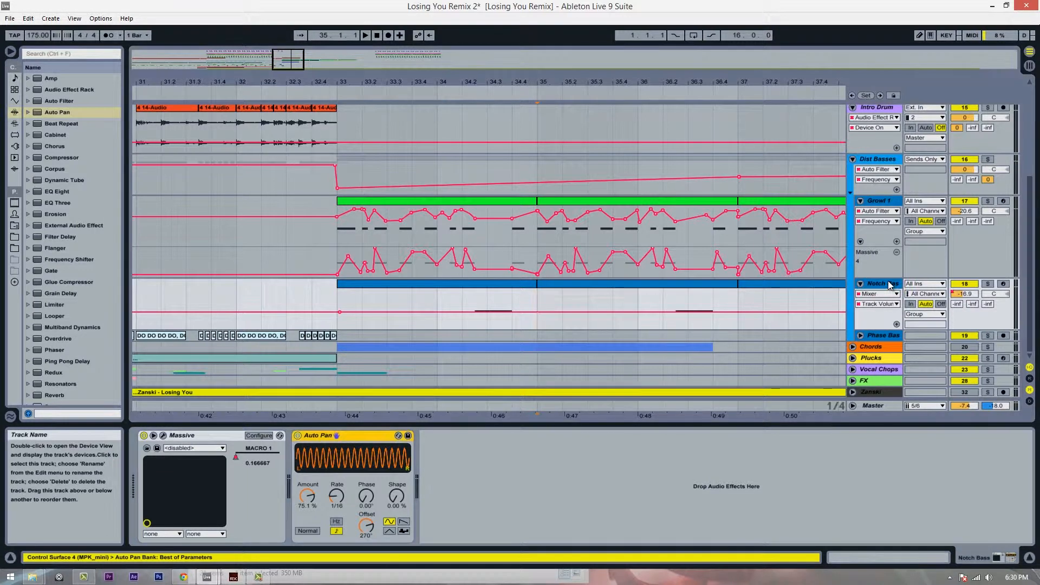
click(340, 312)
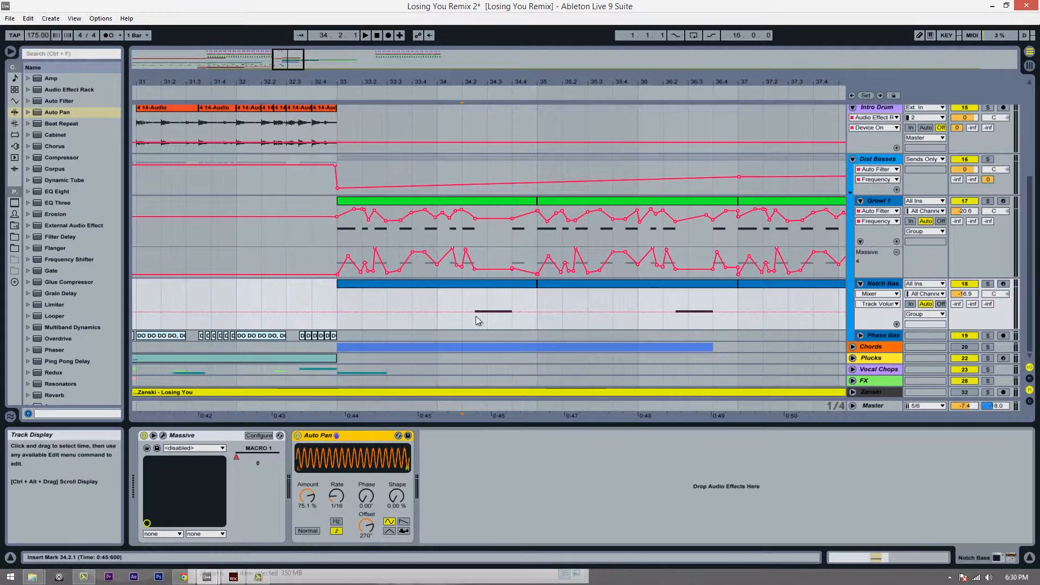
Play the Notch Bass section from bar 33 and follow the playback across the bass clips
click(487, 300)
click(341, 301)
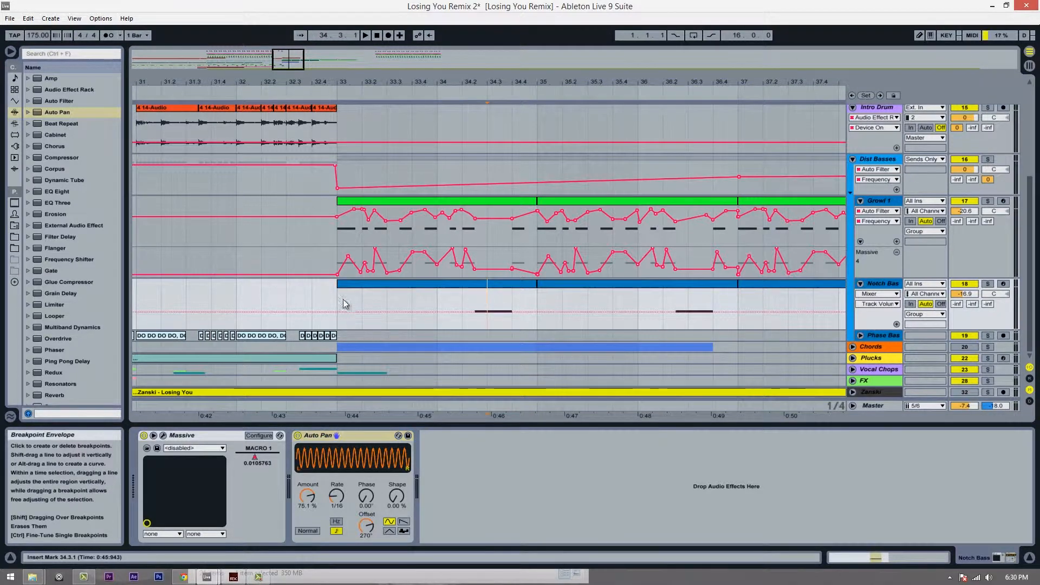
key(space)
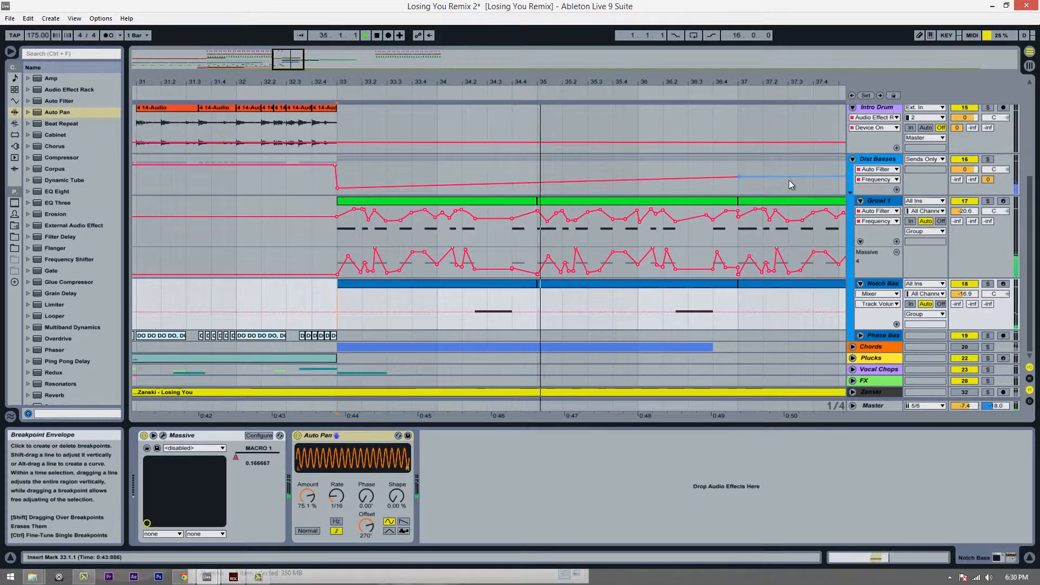
drag(701, 84, 835, 79)
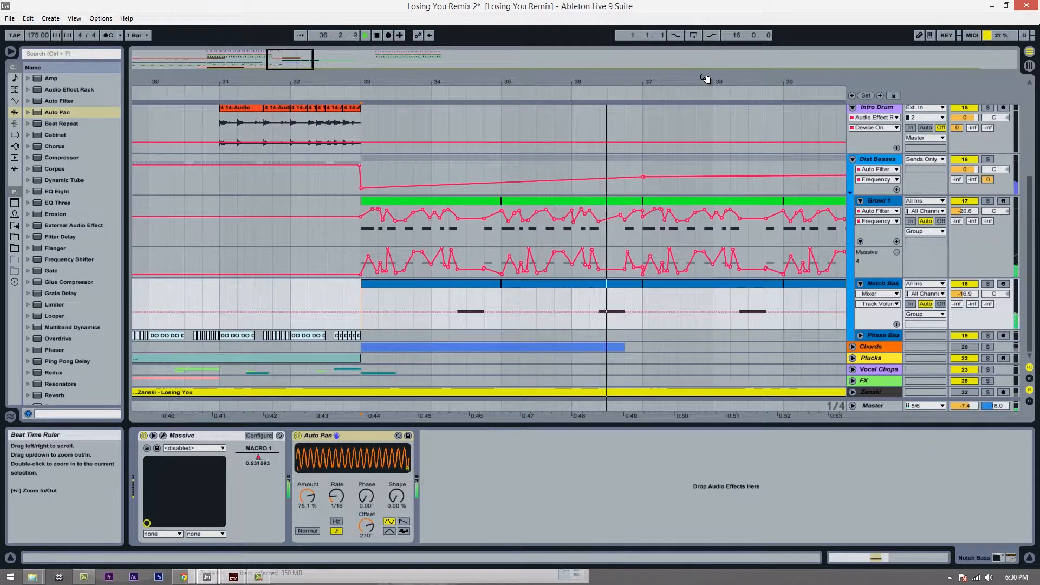
Stop playback, remove the Dist Basses Auto Filter frequency breakpoint at bar 37, and shift the ramp's end breakpoint past bar 50 at about 7.71 kHz
drag(612, 79, 417, 49)
key(space)
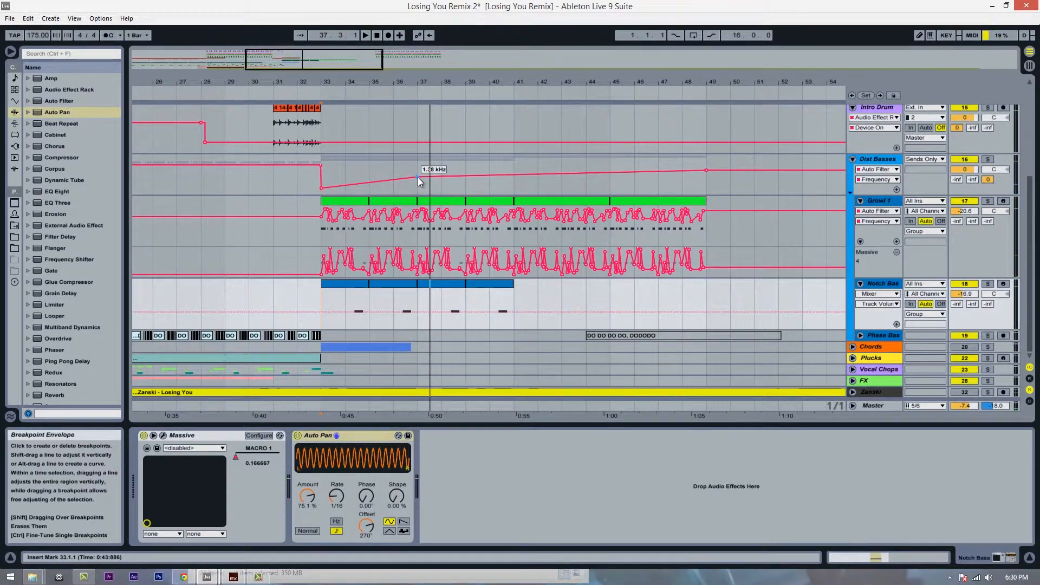
click(418, 178)
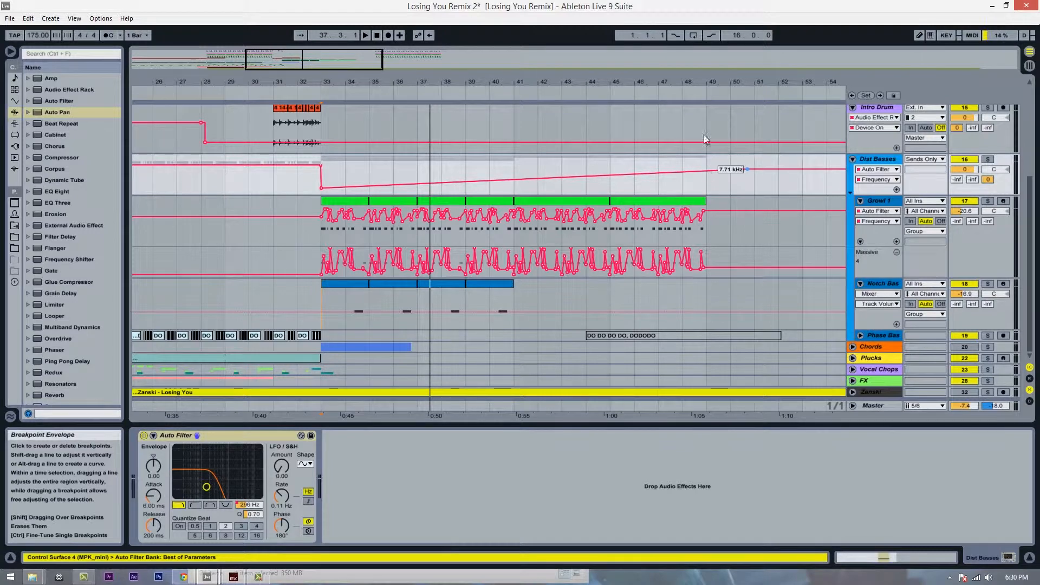
Open the first Notch Bass clip at bar 33 and lengthen its A0 note to the end of the clip
drag(434, 81, 425, 84)
click(398, 284)
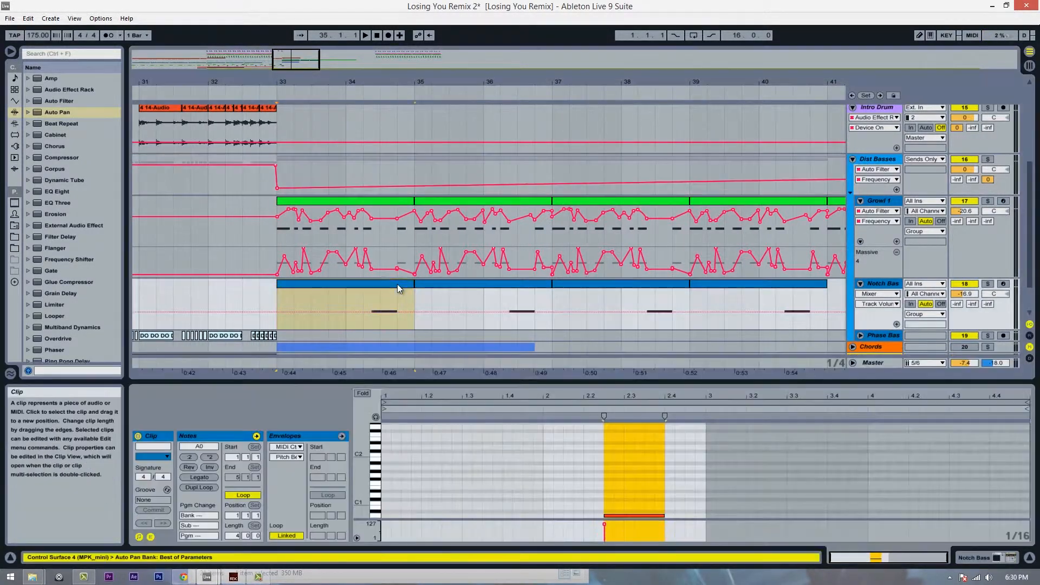
click(644, 461)
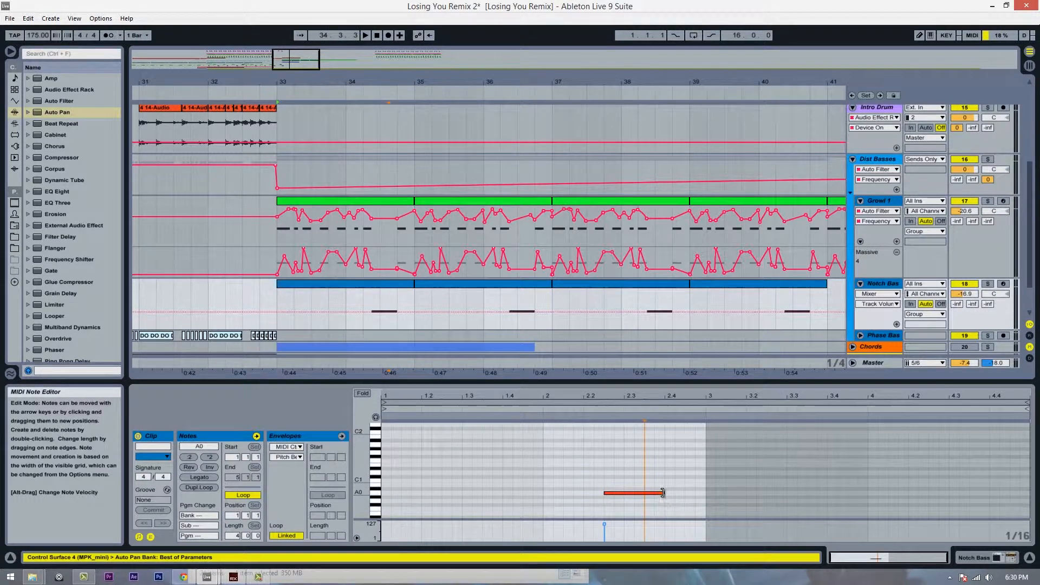
drag(664, 493, 708, 494)
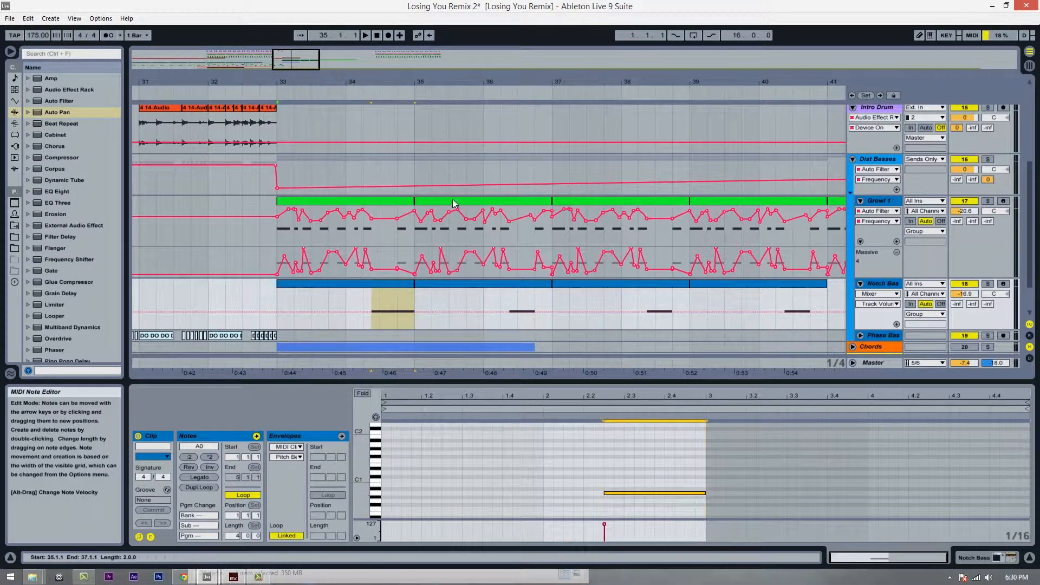
Trim the end of the first Growl 1 clip back to 34.4
click(409, 82)
drag(407, 79, 406, 97)
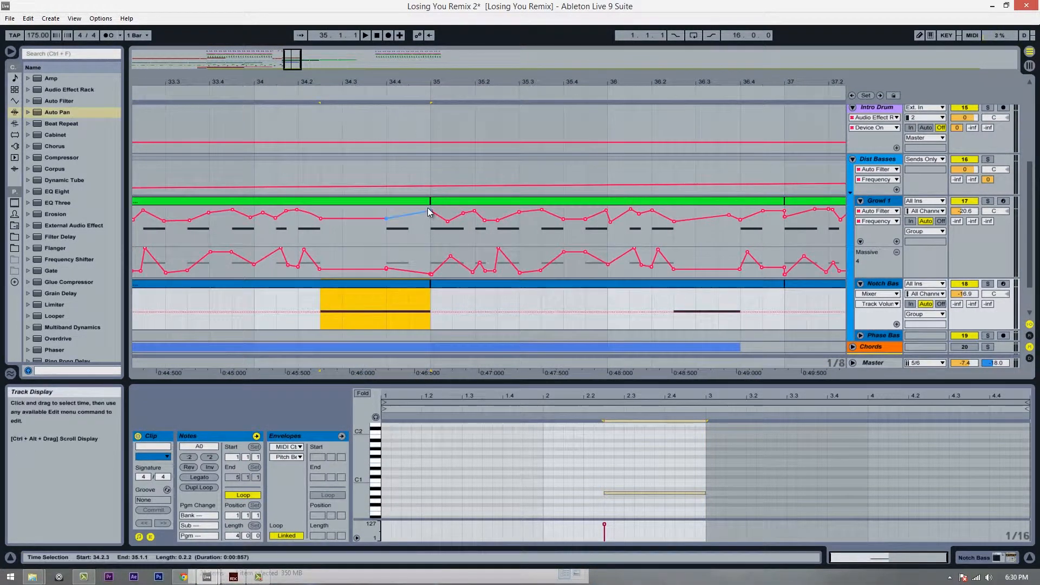
drag(429, 201, 388, 200)
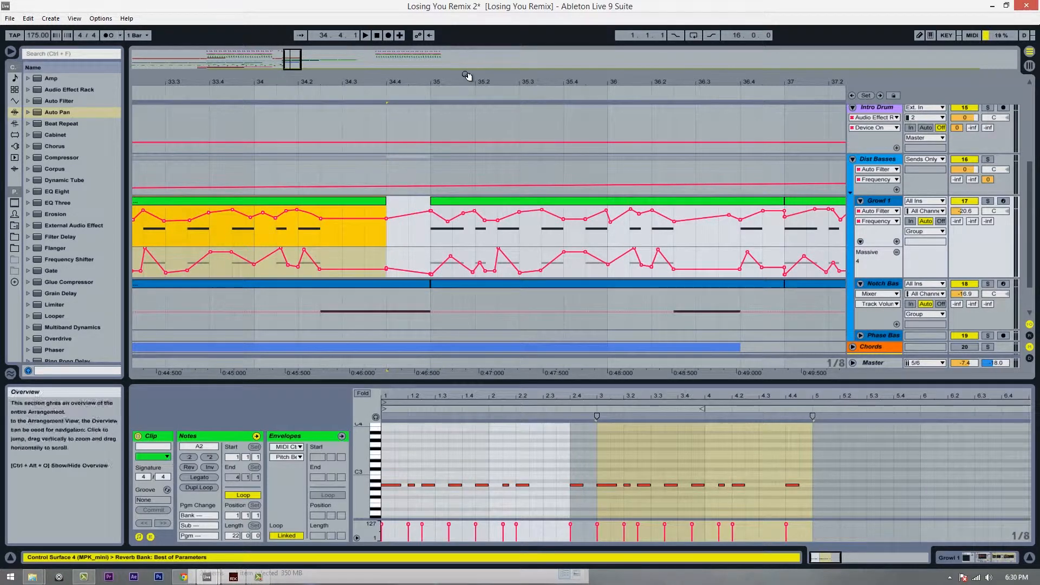
Duplicate the edited Notch Bass clip at bar 33 three times so the copies run up to bar 41
drag(467, 76, 373, 78)
click(356, 285)
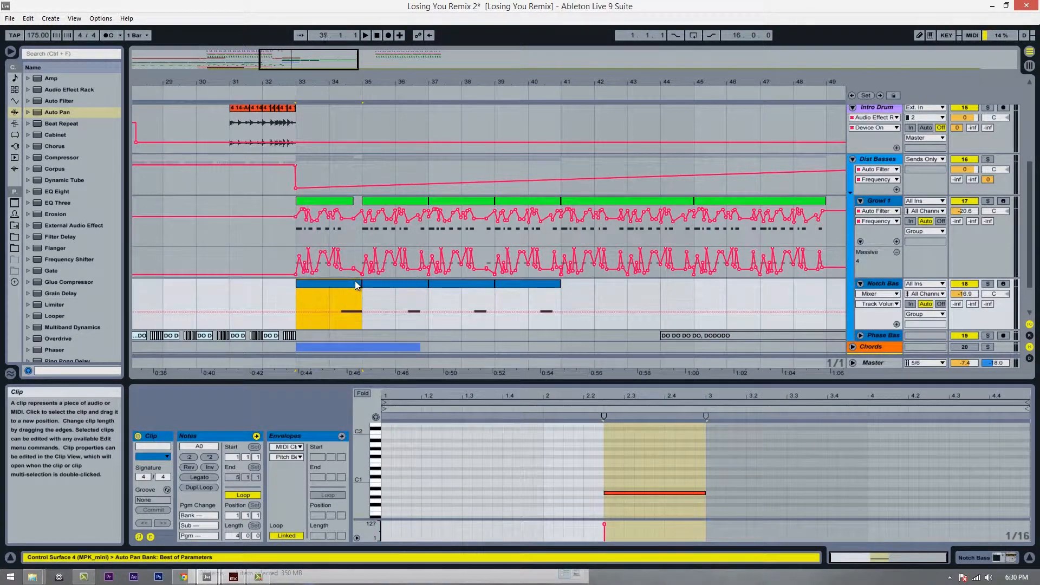
key(ctrl+d)
key(ctrl+d)
key(ctrl+d)
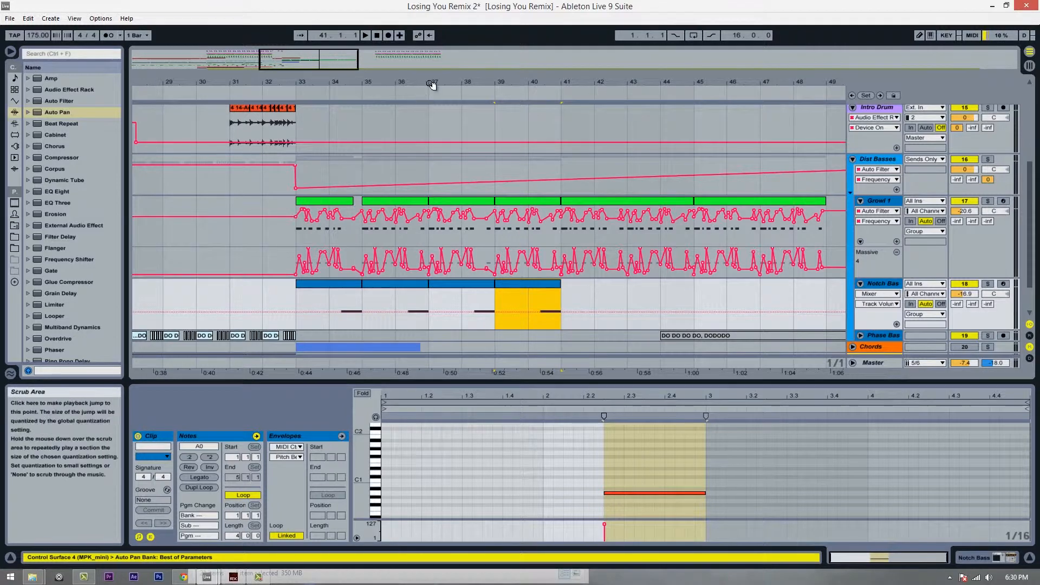
Trim the next three Growl 1 clips to end at 36.4, 38.4 and 40.4, leaving gaps for the notch bass
drag(432, 85, 427, 109)
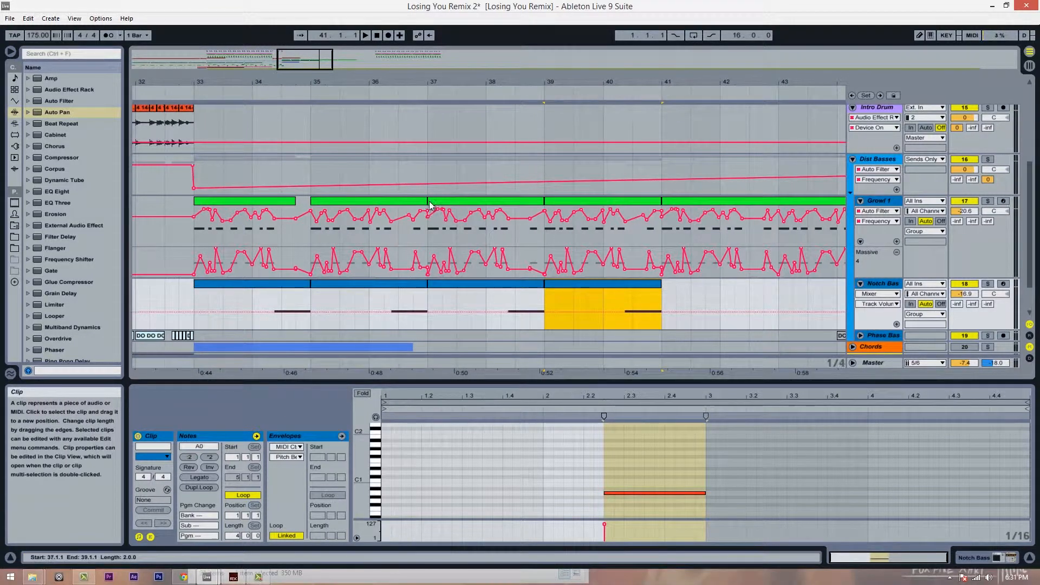
drag(424, 203, 420, 205)
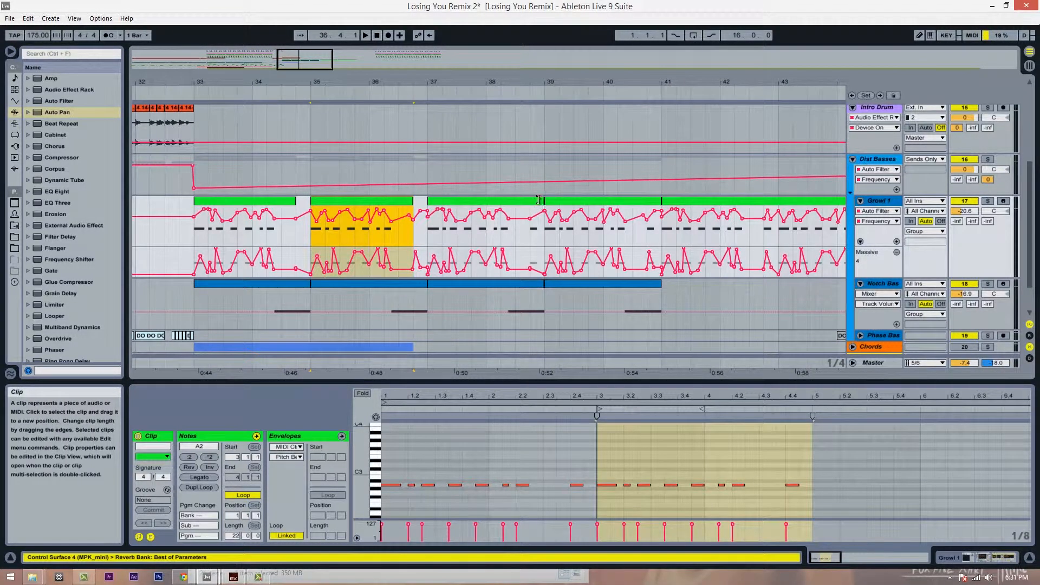
drag(538, 200, 524, 200)
drag(657, 200, 643, 200)
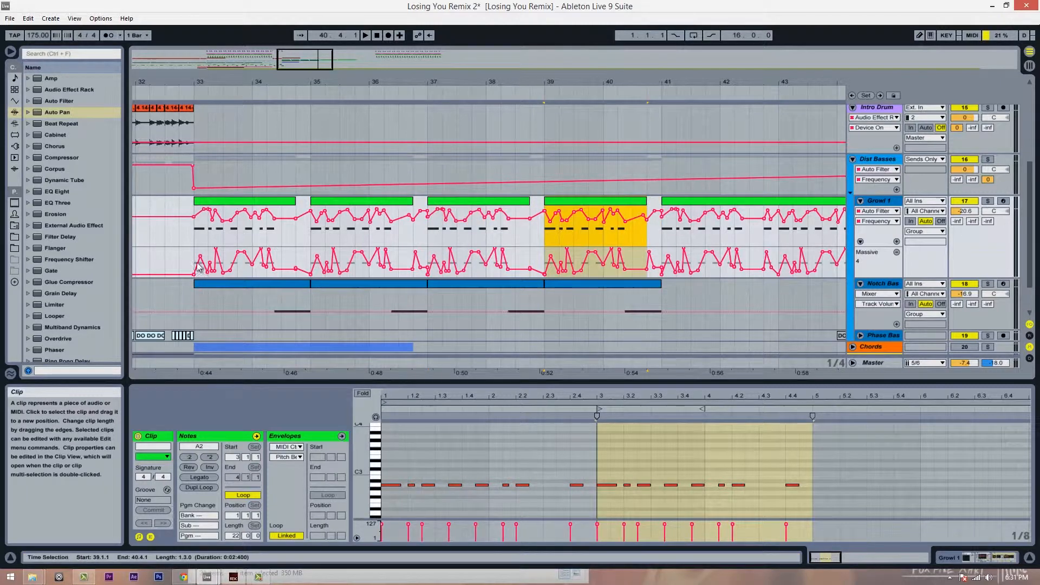
While playing from bar 33, slightly raise the Dist Basses filter frequency breakpoint there and set the Notch Bass track volume to -17.8 dB
click(199, 245)
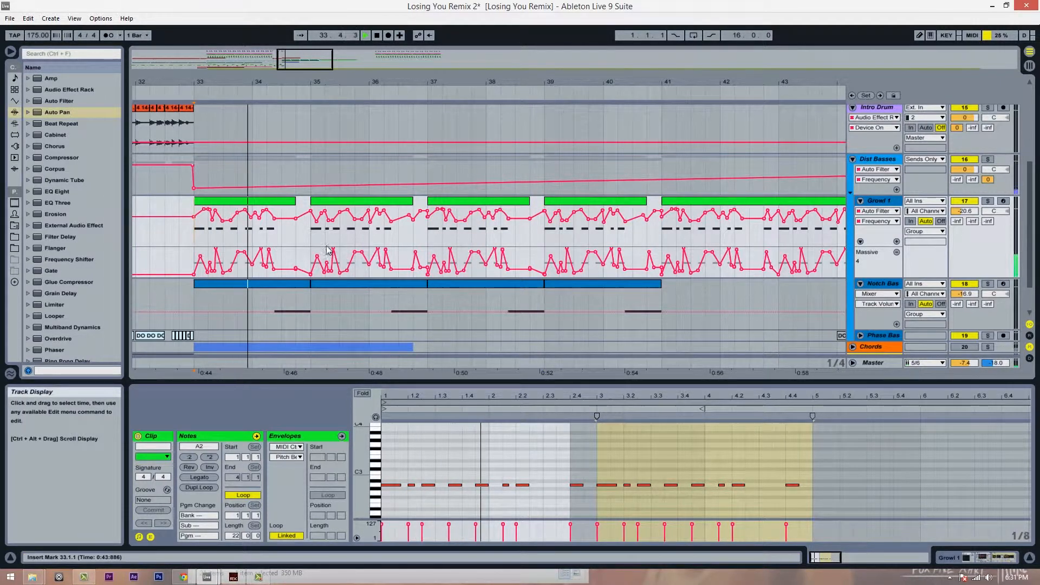
click(897, 160)
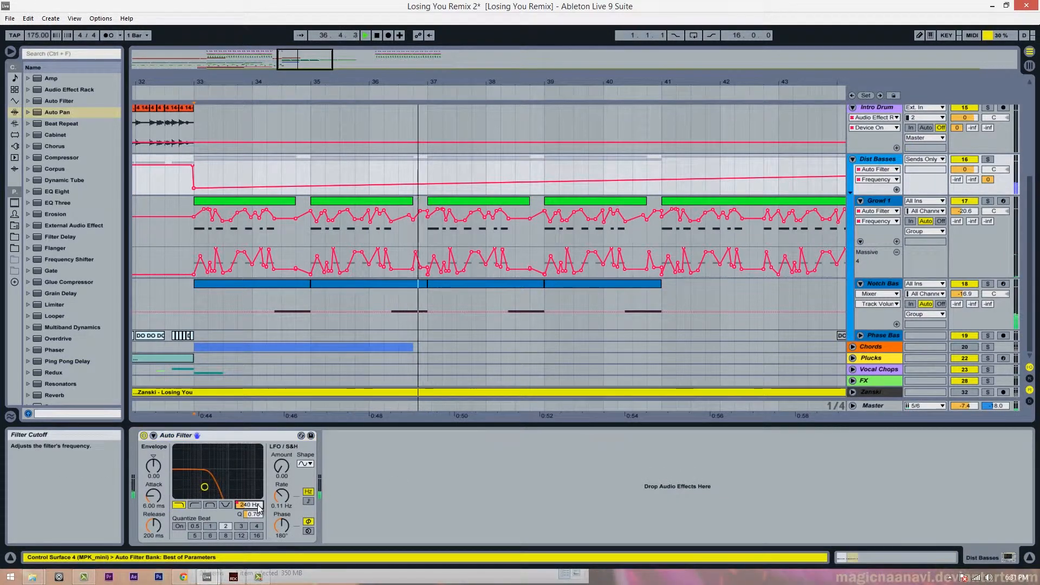
click(194, 188)
drag(193, 187, 194, 186)
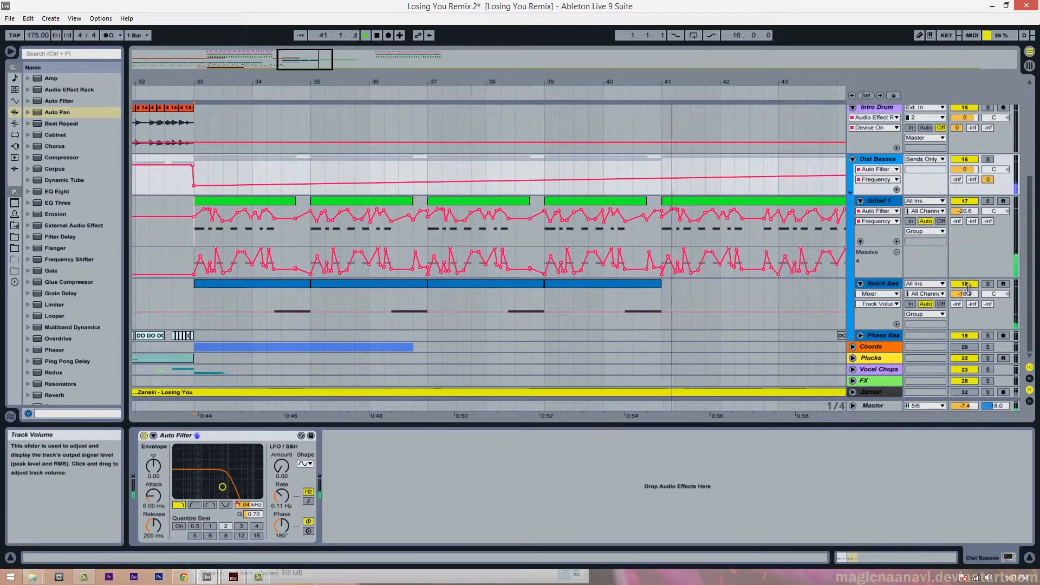
drag(969, 289, 969, 295)
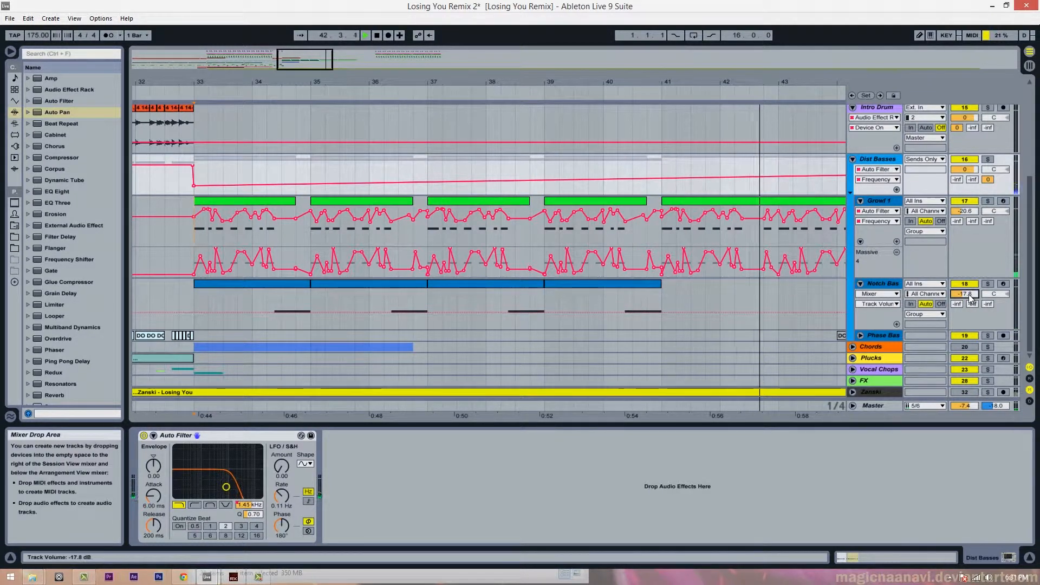
key(space)
Copy the Notch Bass clip at bar 39 to bar 41 and open the copy for note editing
drag(726, 84, 727, 99)
click(510, 283)
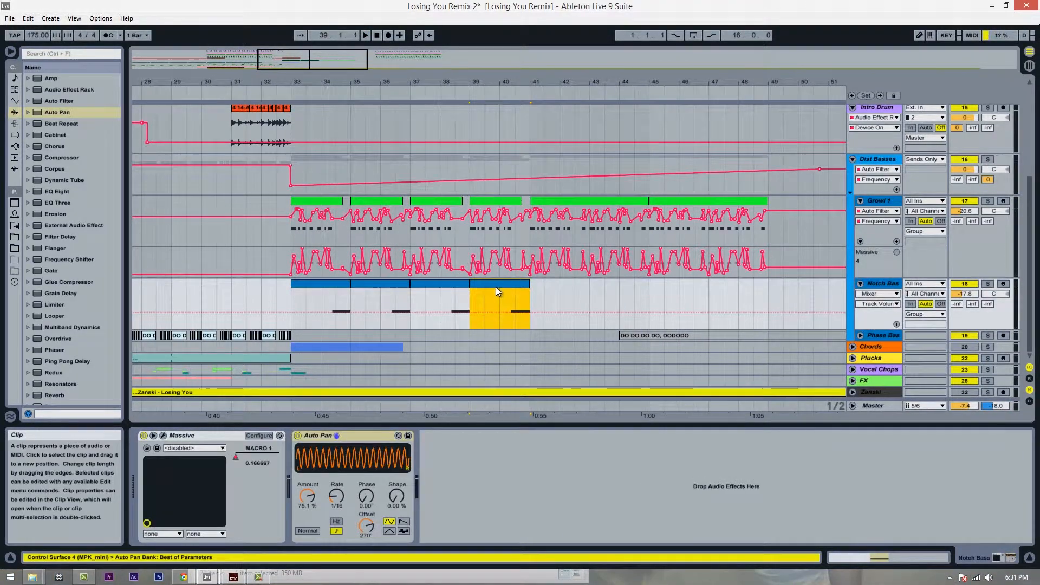
drag(492, 287, 558, 285)
double_click(558, 285)
Shorten the A0 note in the Notch Bass clip at bar 41 so it ends at 2.4
click(699, 493)
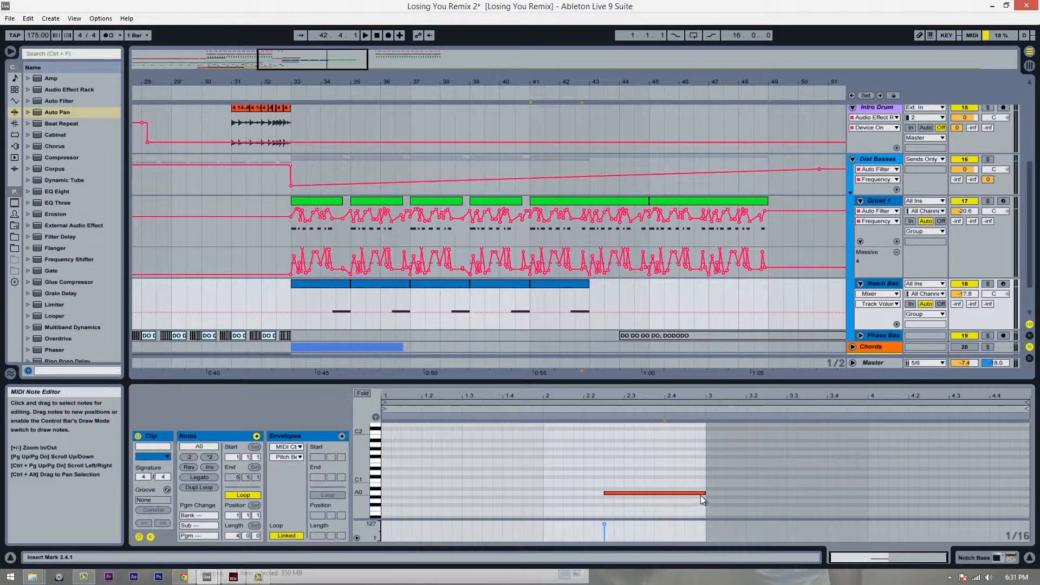
drag(690, 493, 677, 497)
drag(580, 88, 583, 130)
click(683, 493)
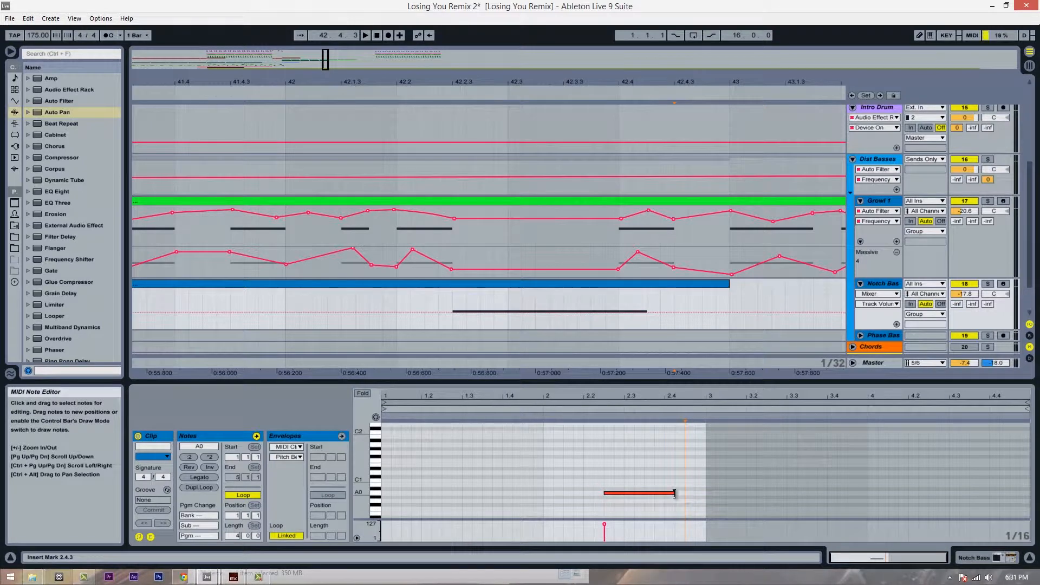
drag(675, 493, 662, 493)
Duplicate the Notch Bass clip at bar 41 three times to fill the track up to bar 49
mouse_move(656, 85)
mouse_down()
mouse_move(571, 81)
mouse_move(662, 80)
mouse_up()
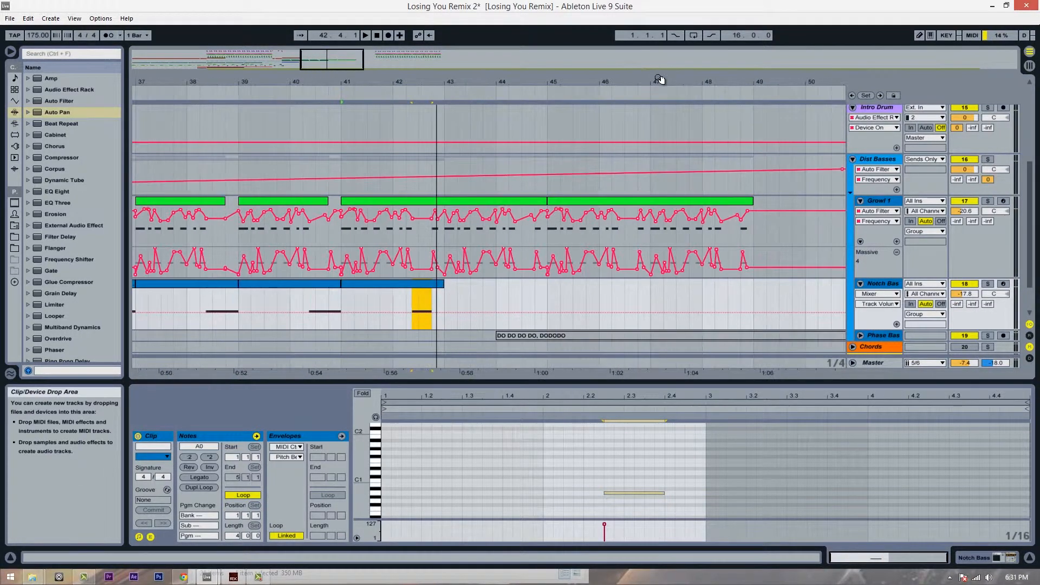
click(420, 287)
key(ctrl+d)
key(ctrl+d)
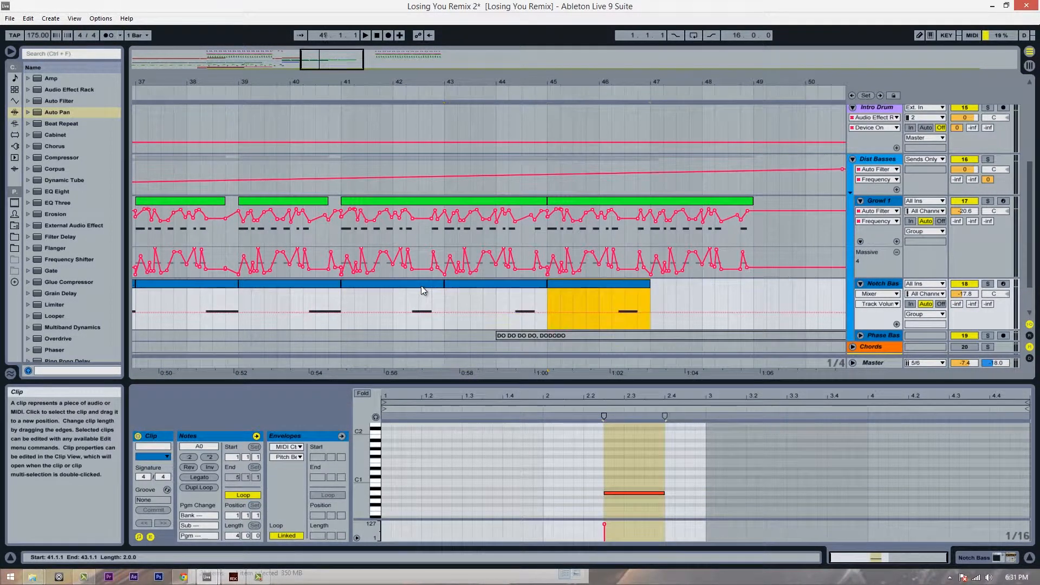
key(ctrl+d)
Review the arrangement of the drum tracks and the Intro Drum audio clip from the intro through the drop
drag(560, 76, 563, 70)
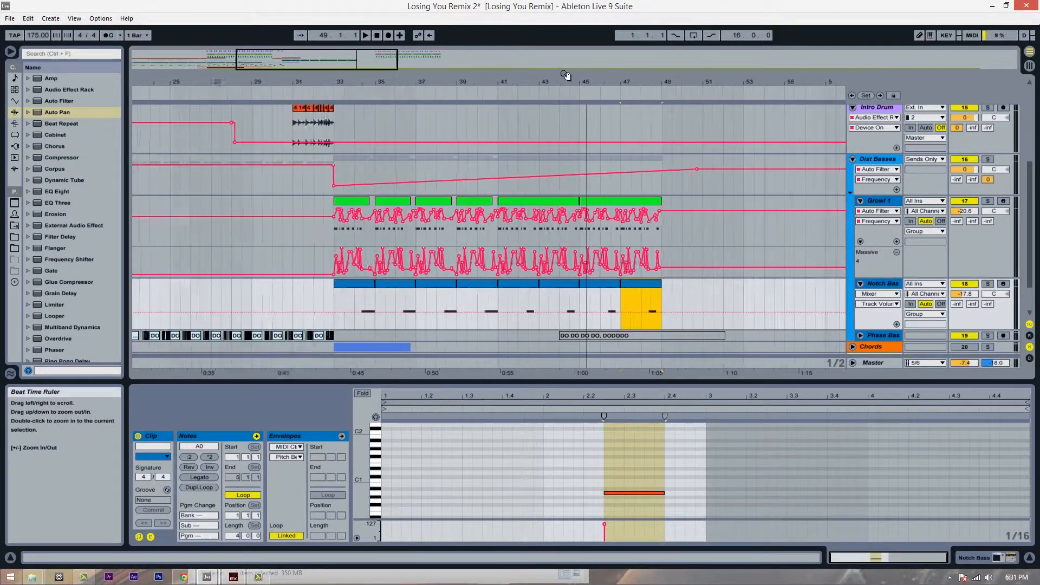
scroll(531, 310, up, 1)
scroll(366, 217, up, 5)
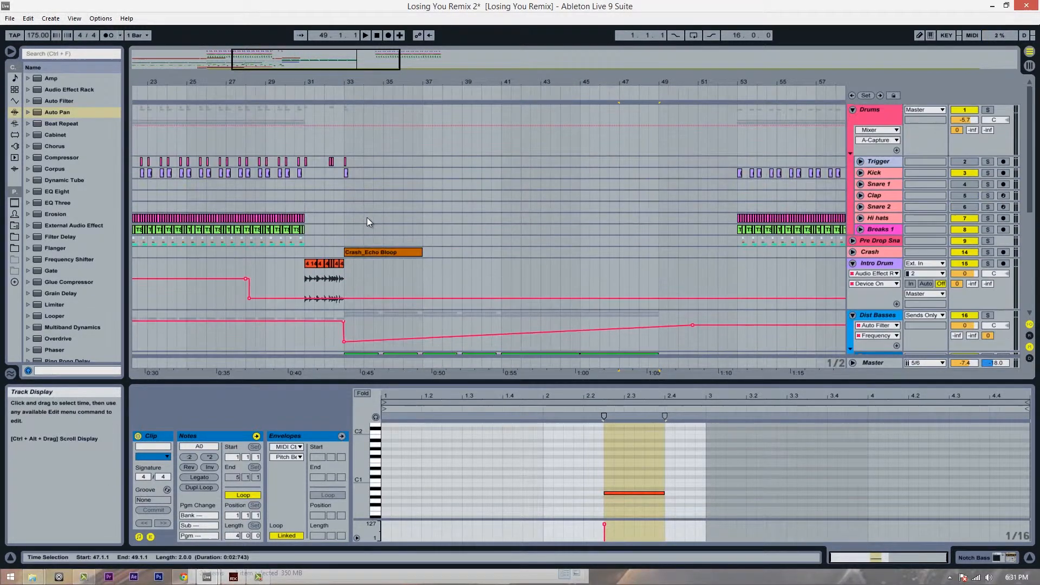
scroll(392, 214, down, 3)
scroll(402, 211, up, 3)
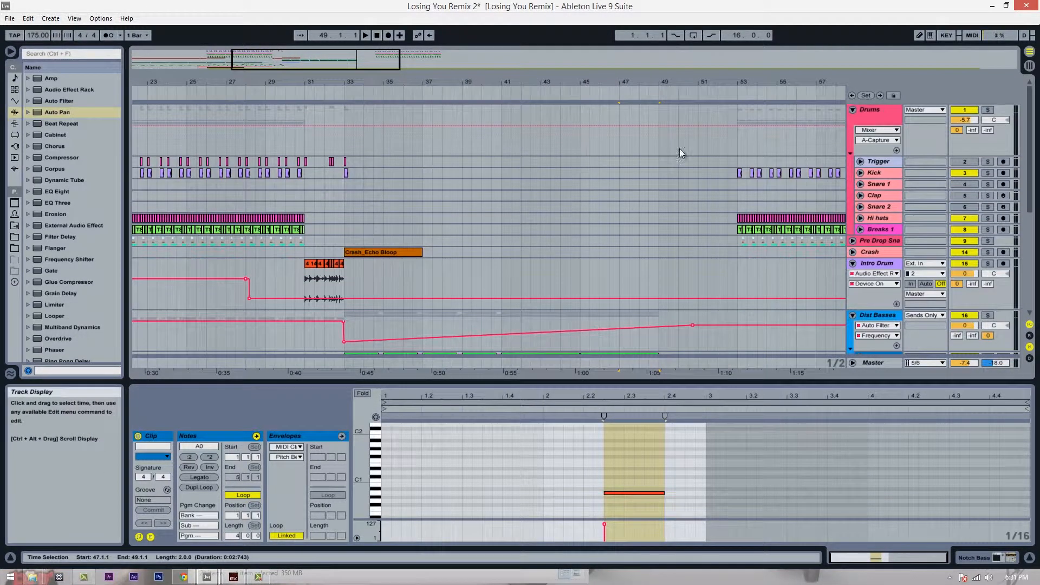
click(486, 149)
drag(380, 83, 437, 79)
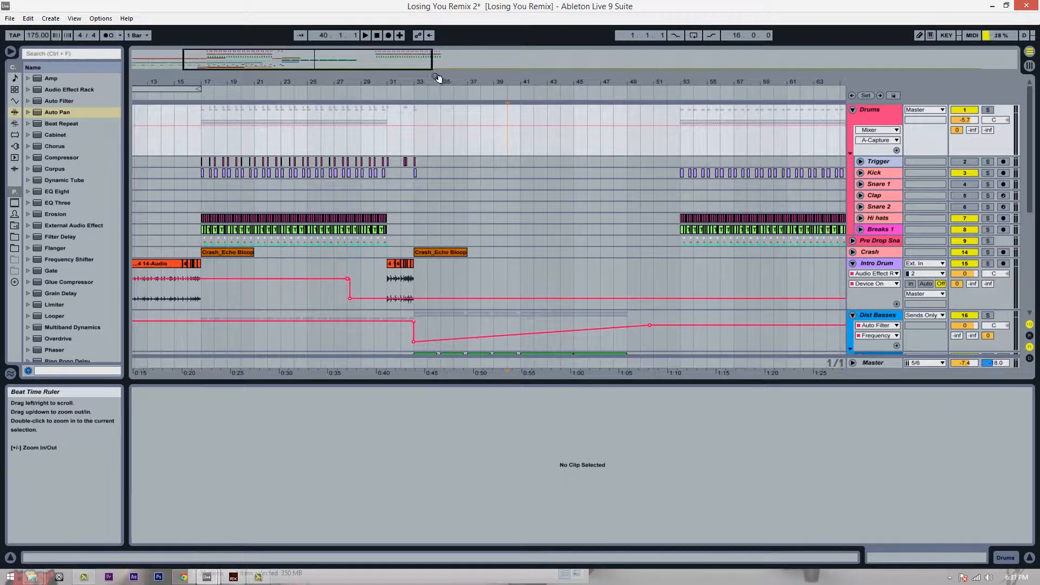
click(880, 172)
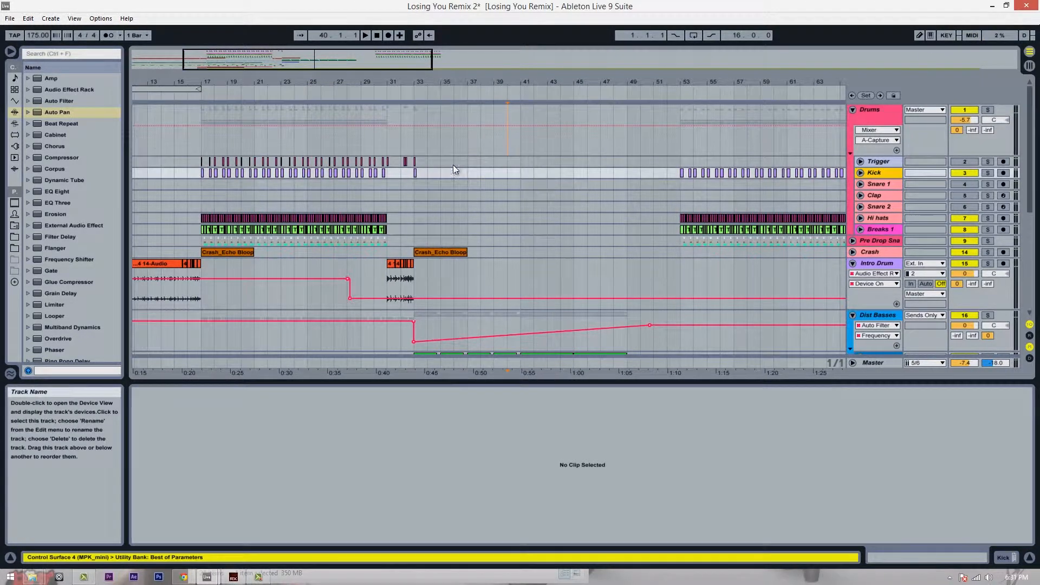
scroll(433, 158, down, 2)
drag(246, 83, 216, 201)
scroll(291, 203, up, 2)
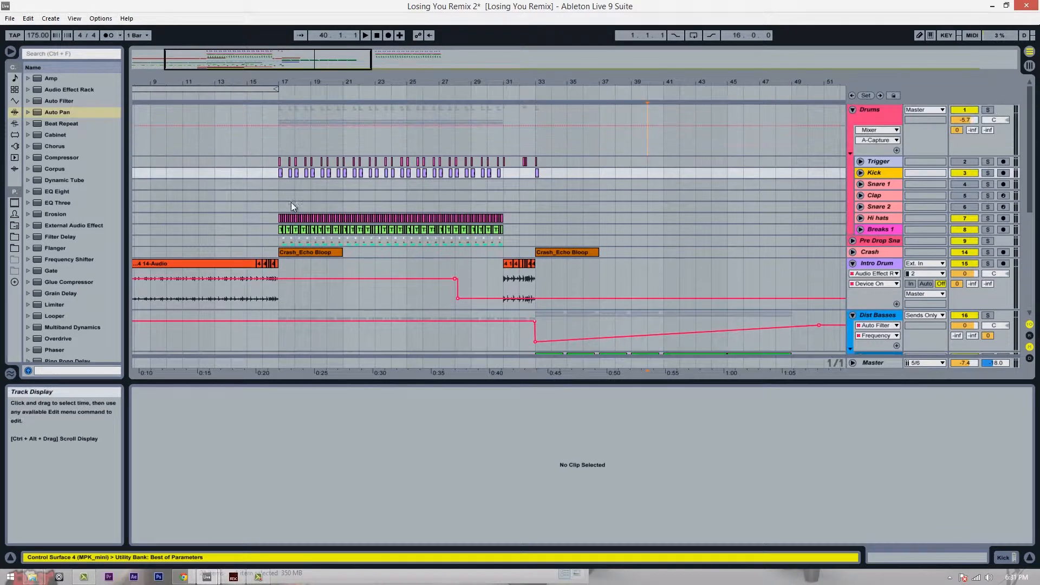
click(174, 298)
click(171, 262)
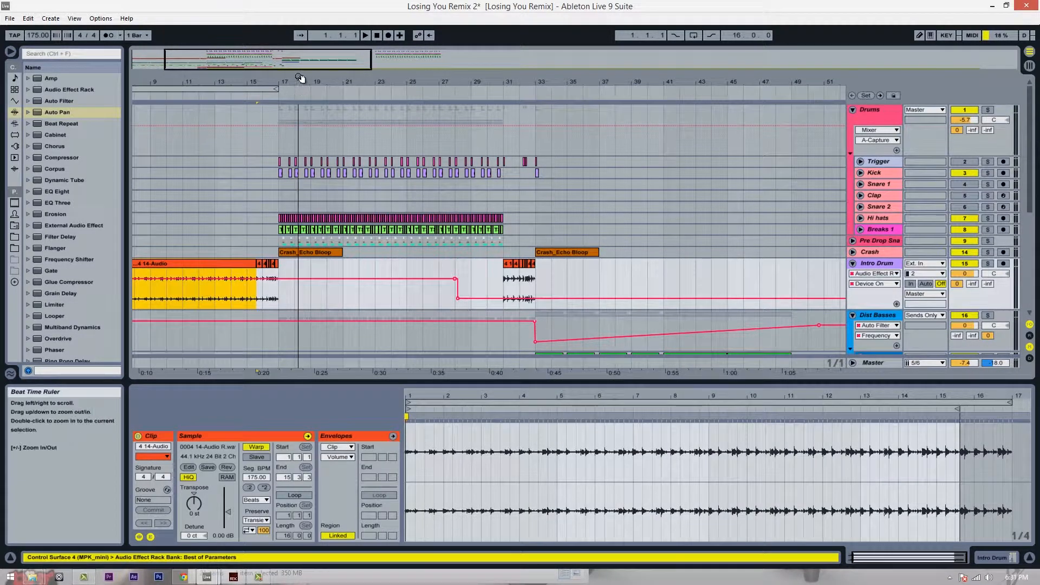
drag(326, 82, 331, 139)
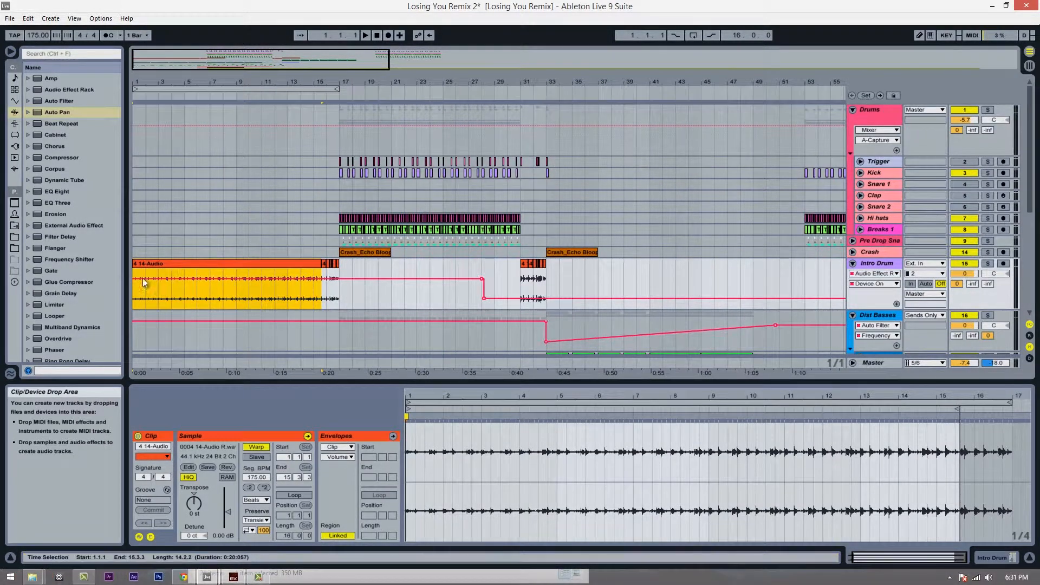
drag(472, 82, 515, 80)
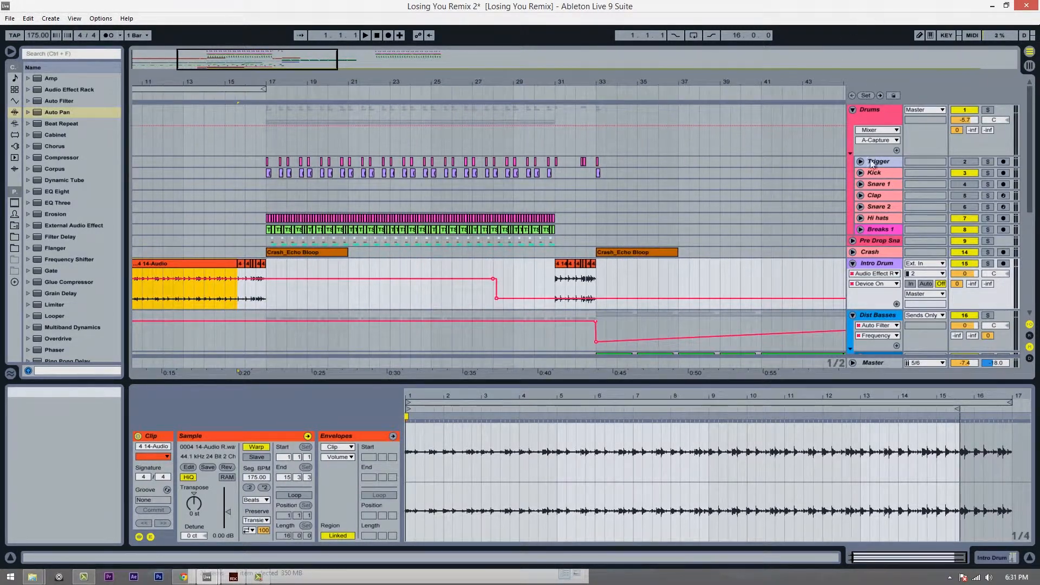
Solo the Drums group and play it briefly from bar 17
click(890, 115)
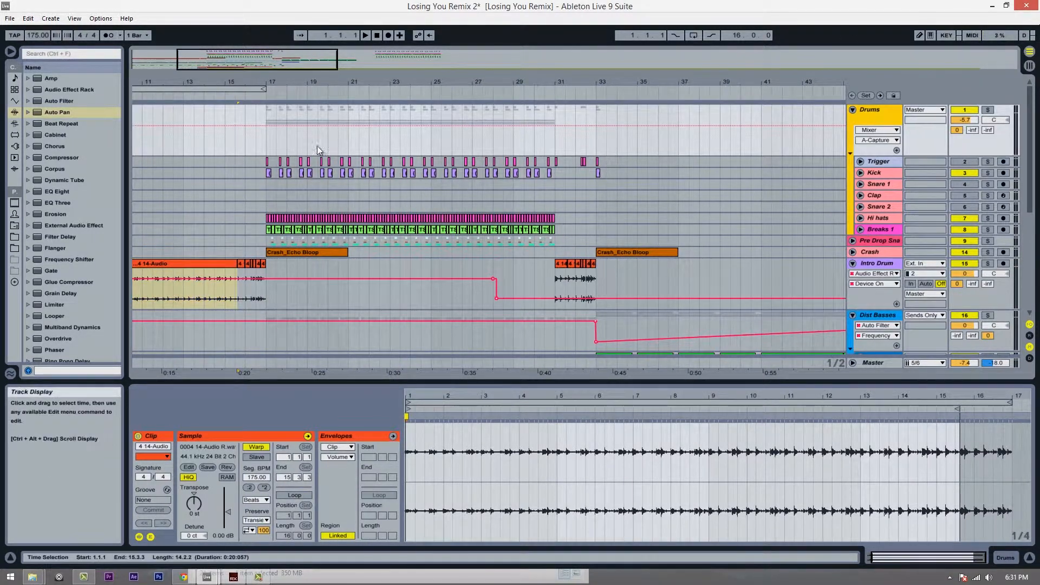
click(269, 147)
click(988, 109)
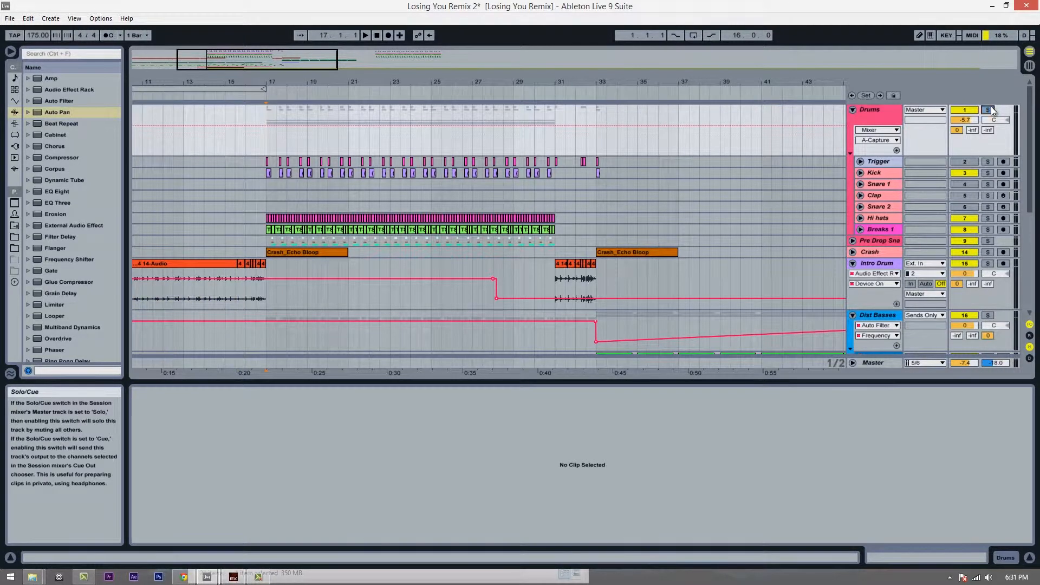
key(space)
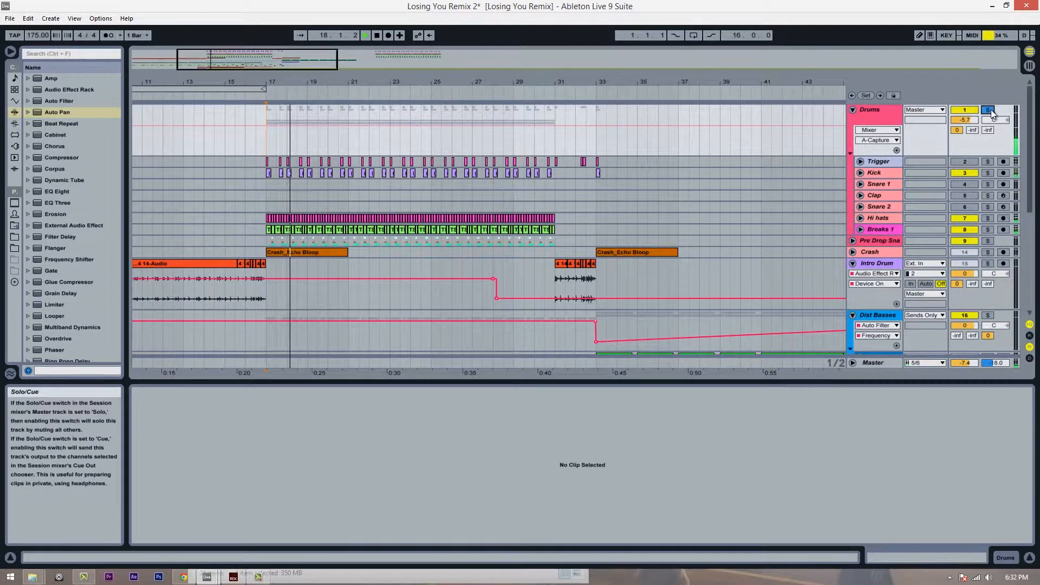
key(space)
Turn off solo on the Drums group and collapse the group
scroll(916, 161, down, 6)
scroll(924, 167, up, 6)
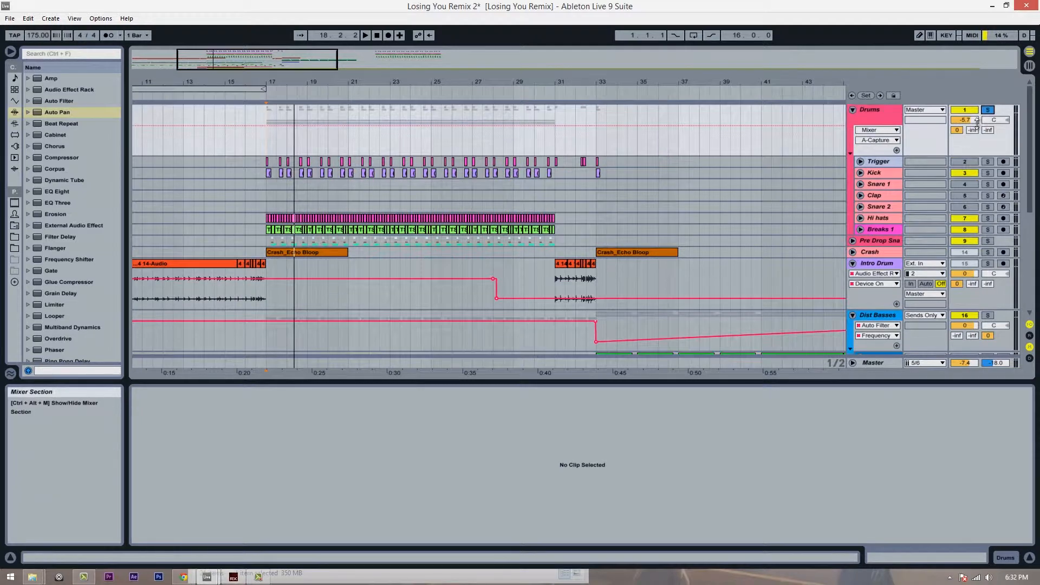
click(988, 110)
click(859, 110)
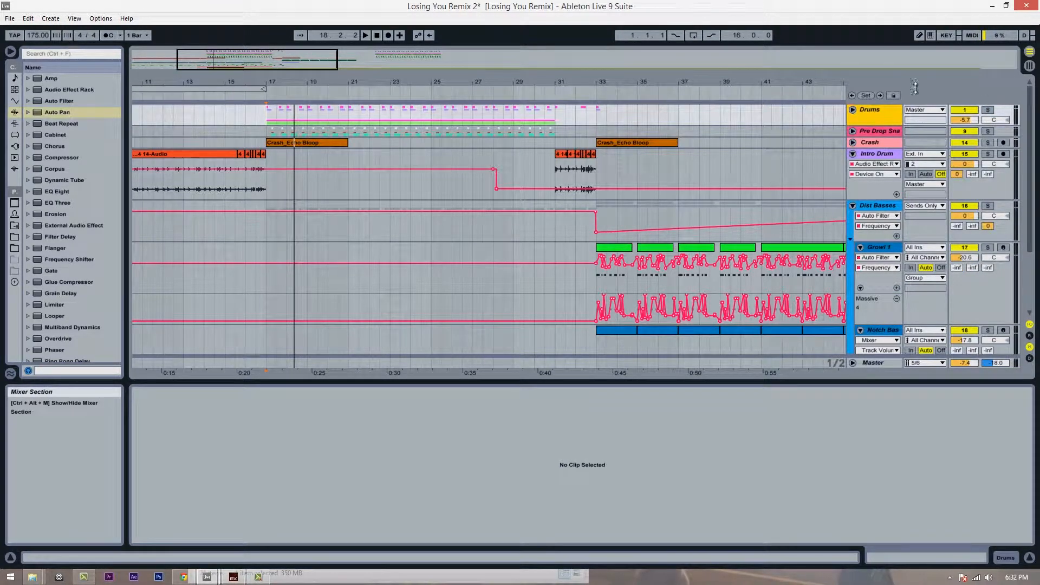
Insert a new audio track below the Crash track and name it Drum Resample
key(ctrl+t)
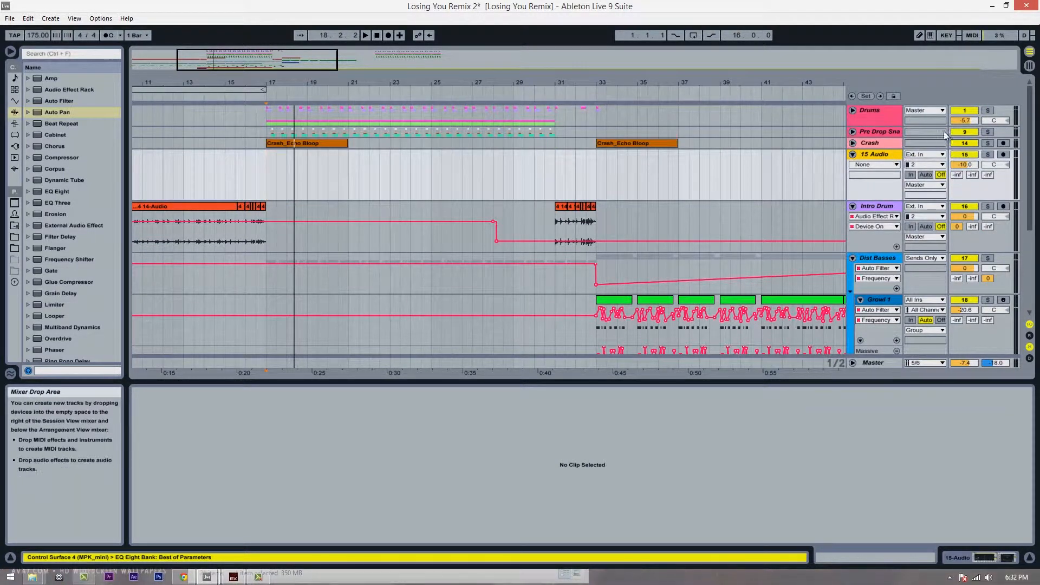
click(883, 114)
click(925, 110)
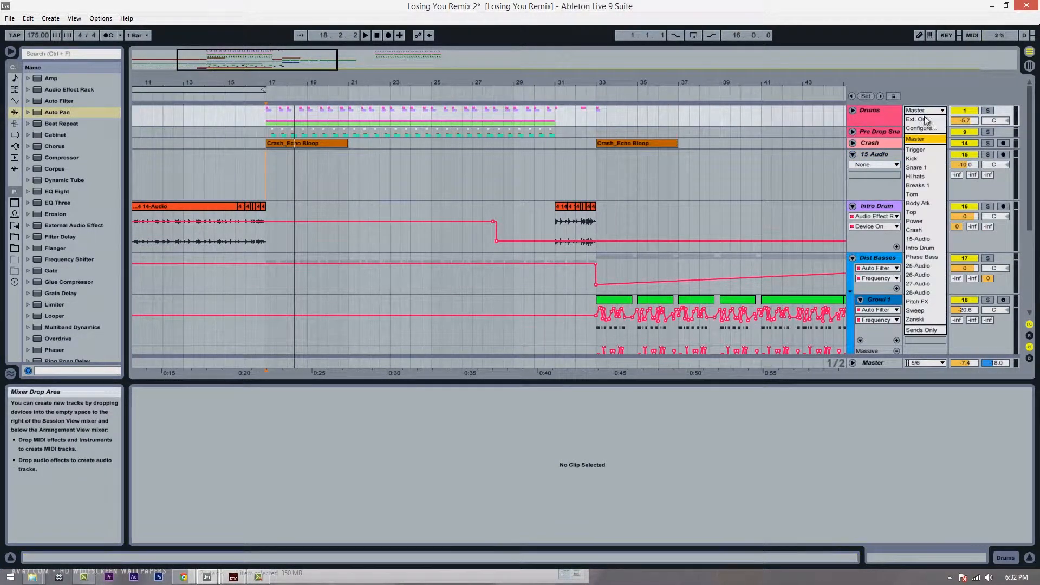
click(880, 168)
click(879, 152)
key(ctrl+r)
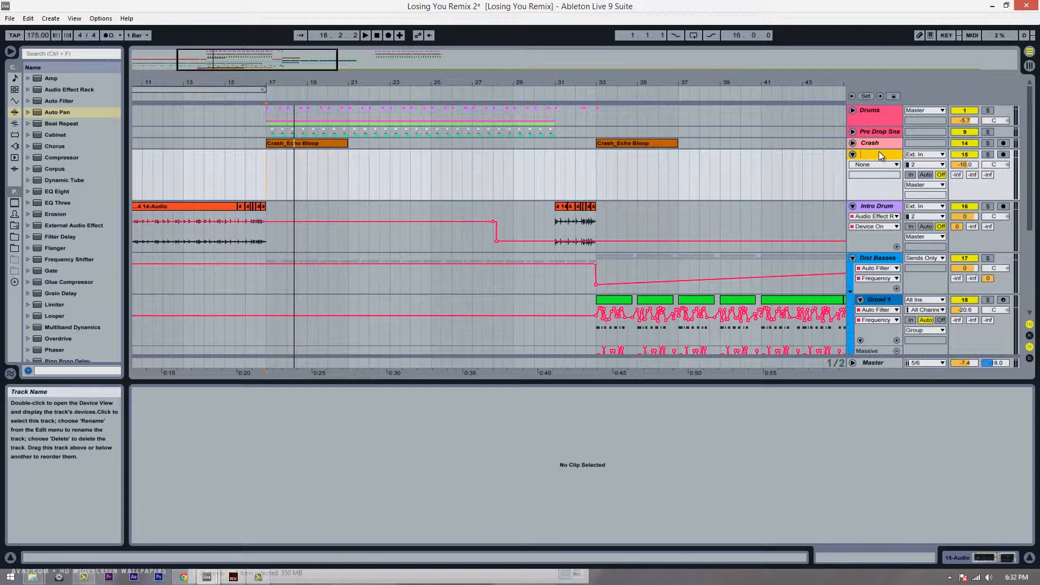
text(Drum Resam)
text(pl)
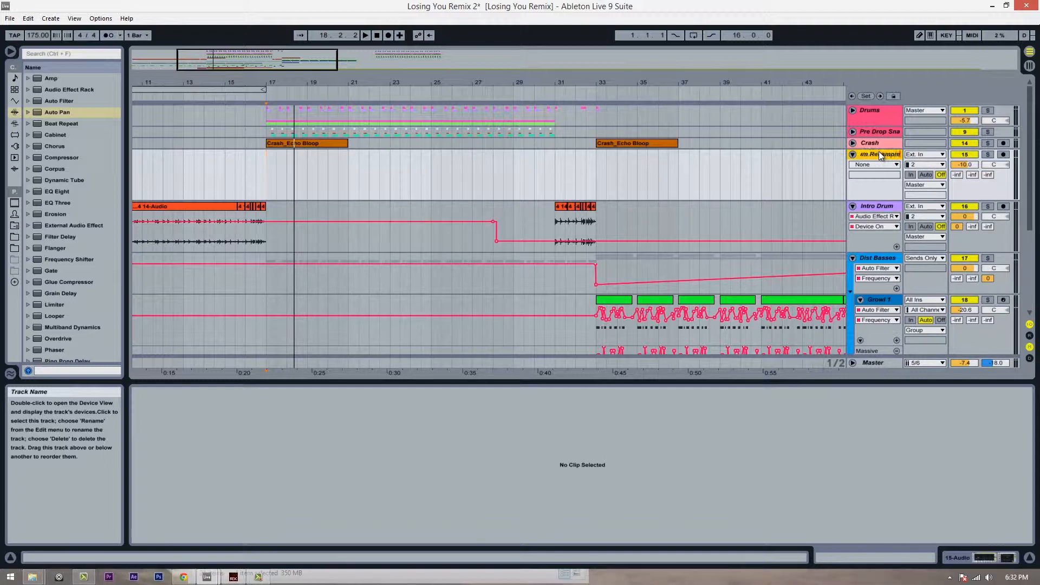
text(e)
key(Return)
Route the outputs of the Drums and Pre Drop Snare groups to the Drum Resample track
click(941, 111)
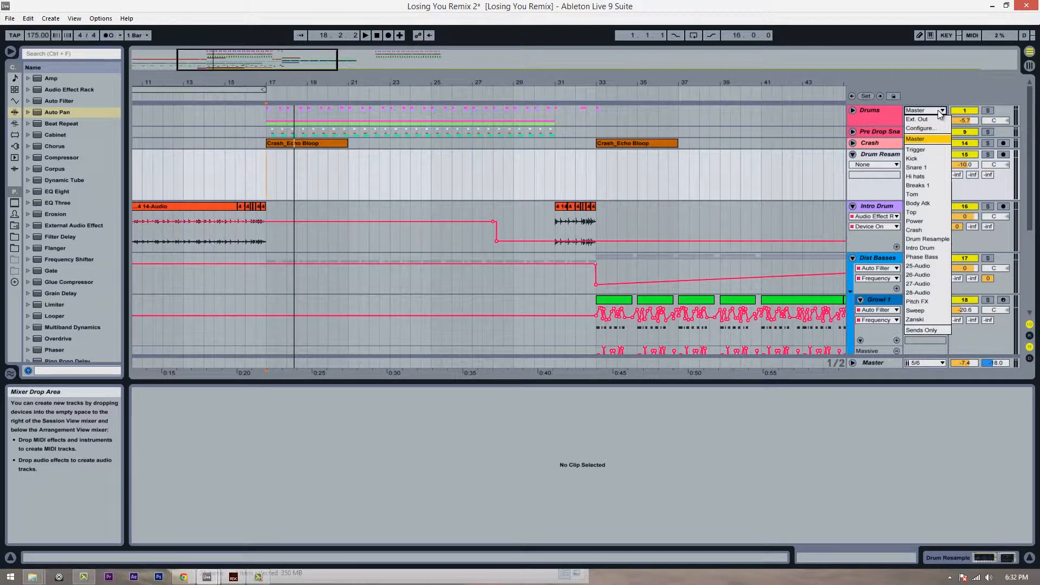
click(931, 242)
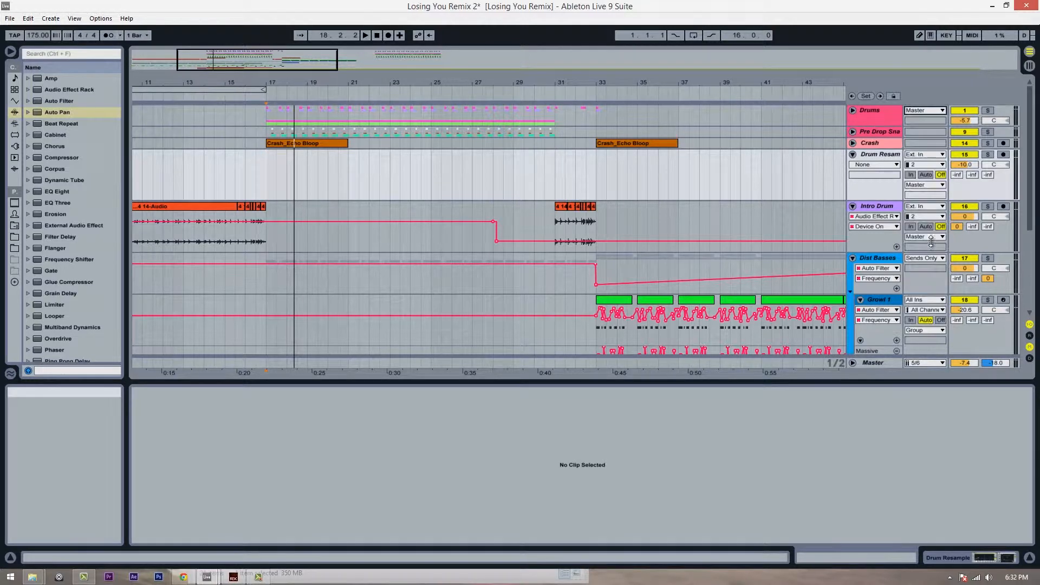
click(853, 132)
click(929, 132)
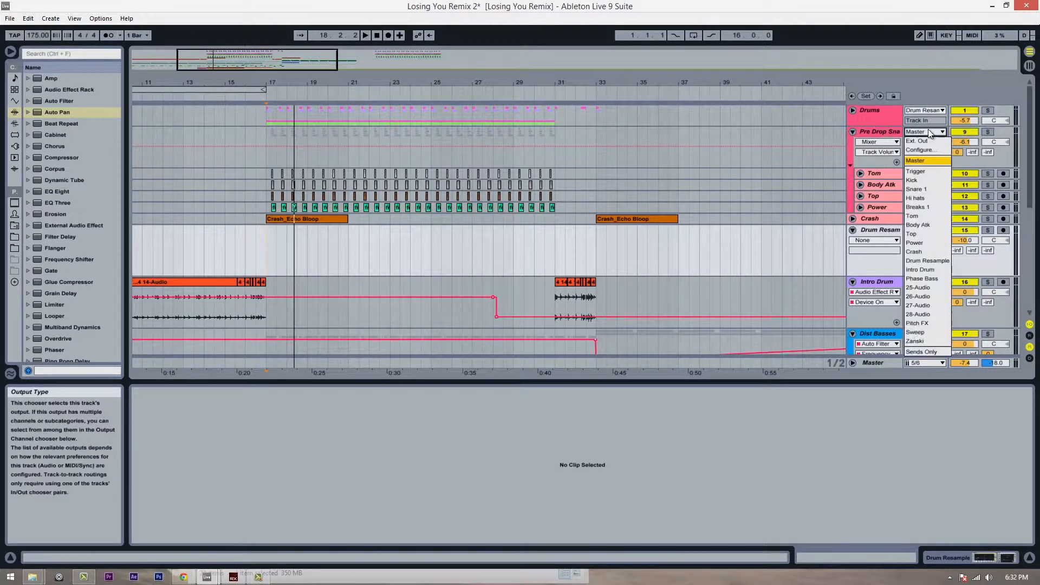
click(938, 262)
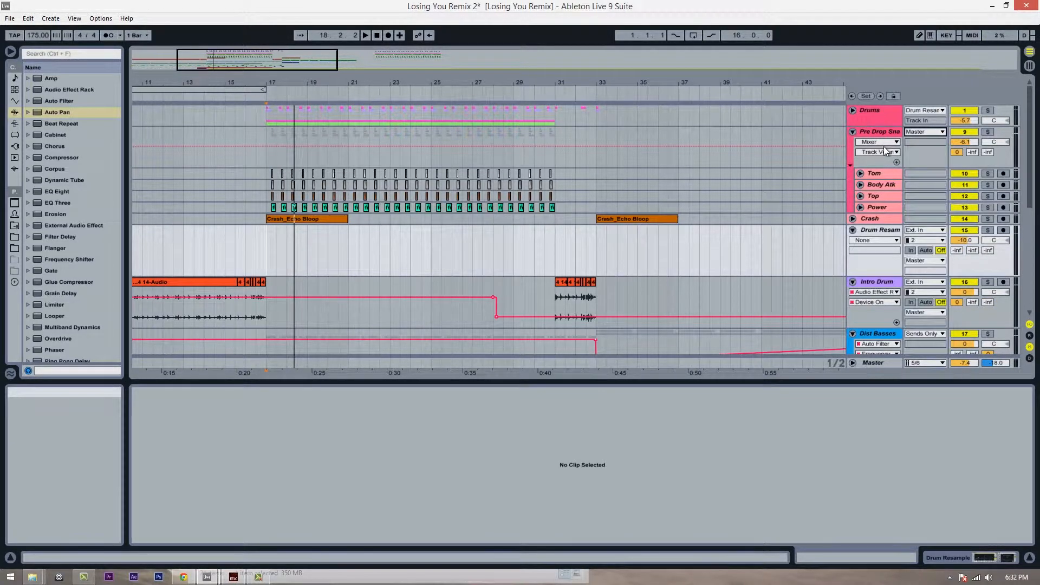
click(854, 131)
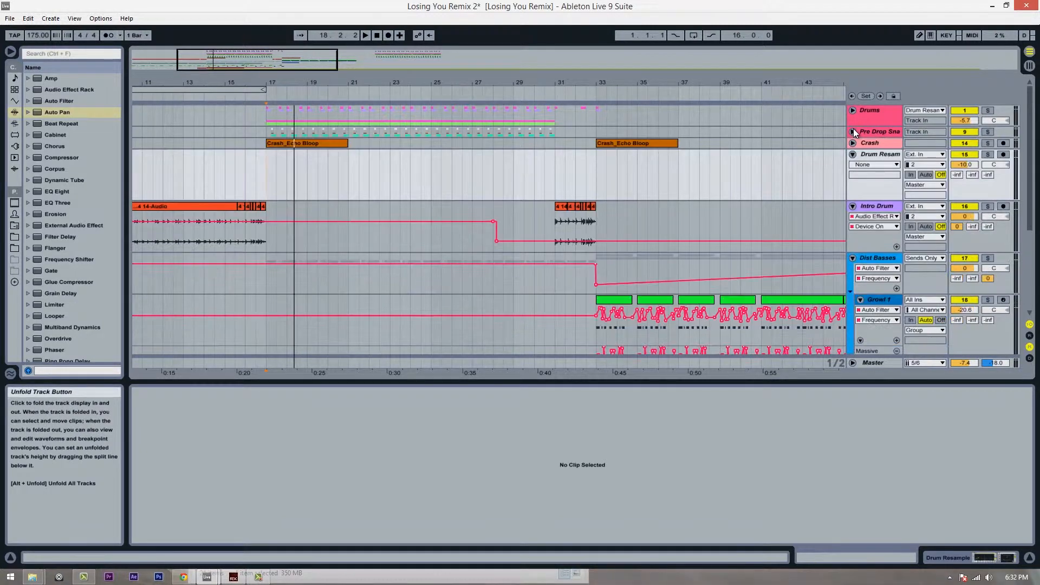
Set the Drum Resample track to No Input with In monitoring, arm it for recording and play it from bar 17
click(931, 154)
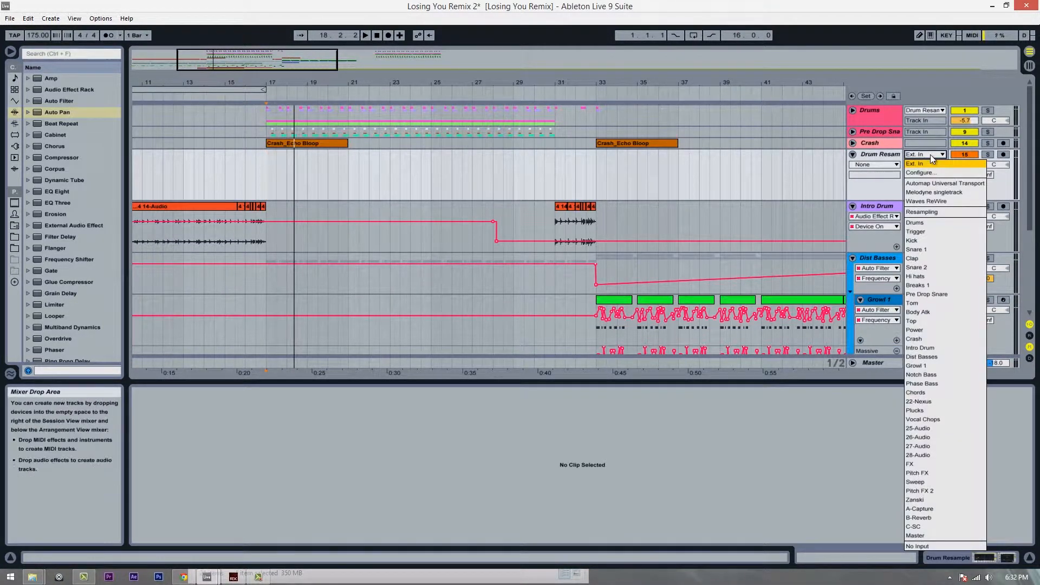
click(937, 545)
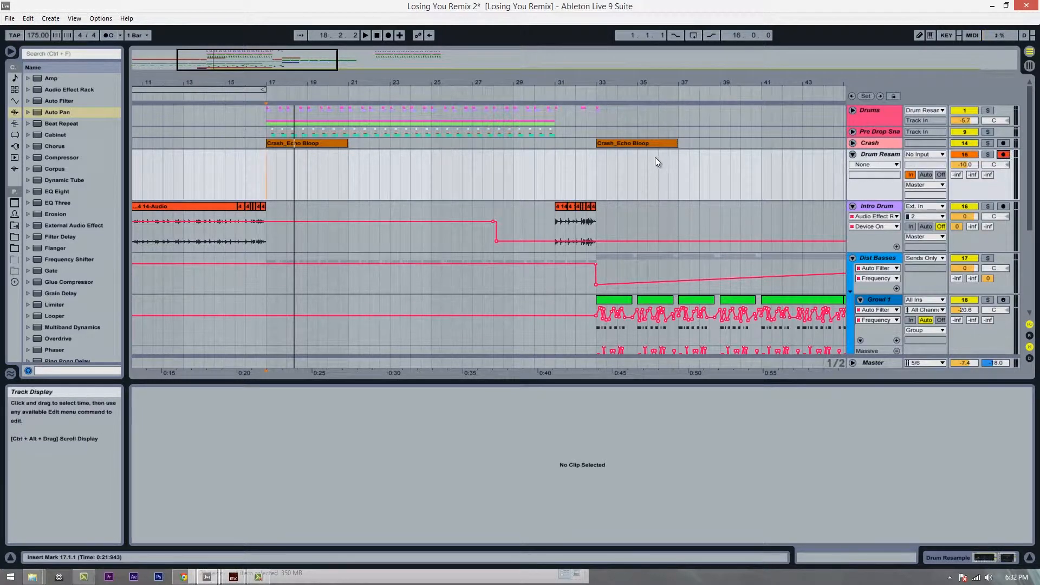
click(267, 173)
key(space)
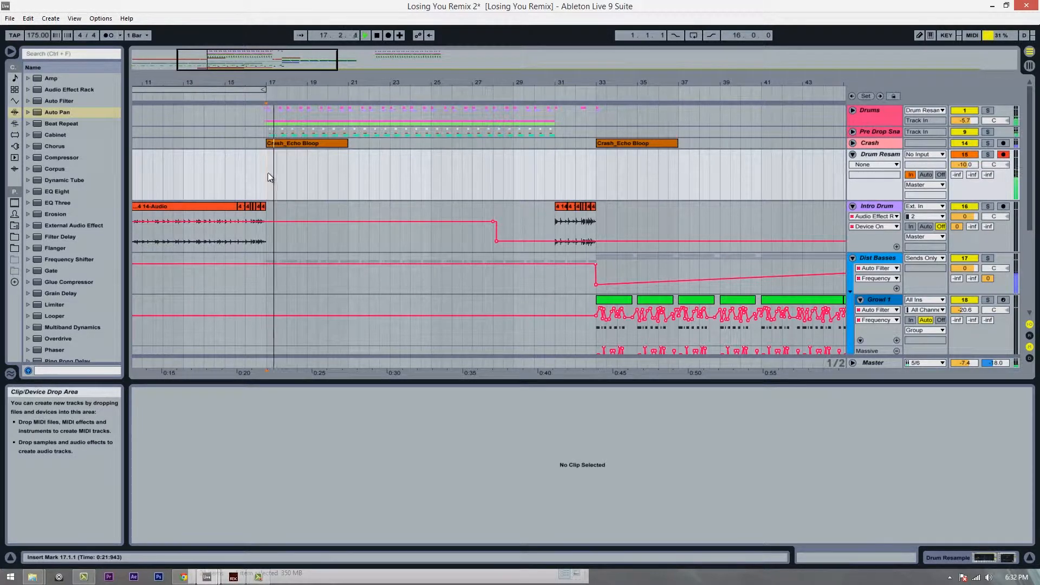
Reset the Drum Resample track's volume to 0 dB and delete its EQ Eight and Compressor
click(966, 165)
key(Delete)
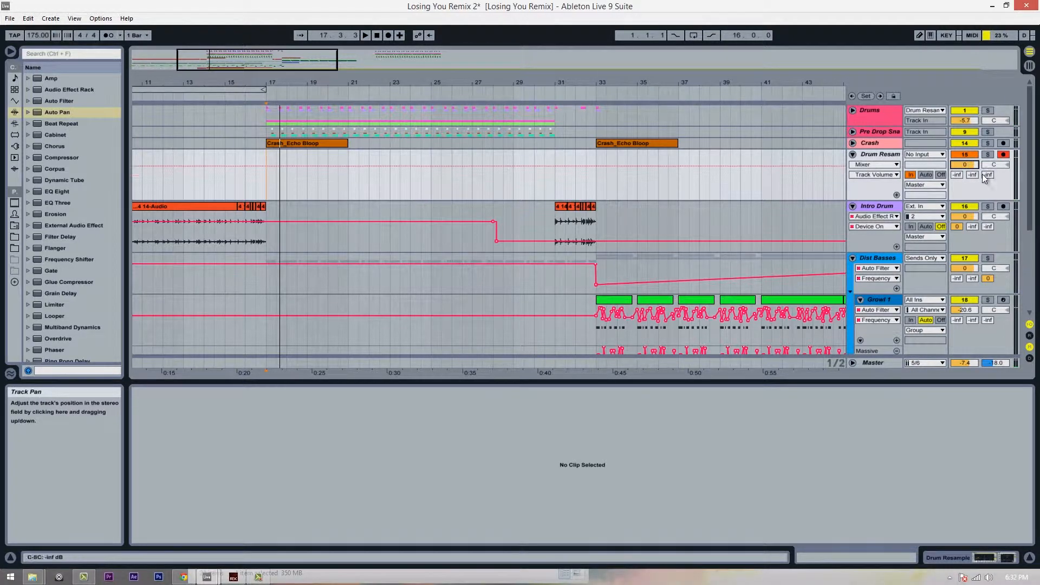
double_click(881, 155)
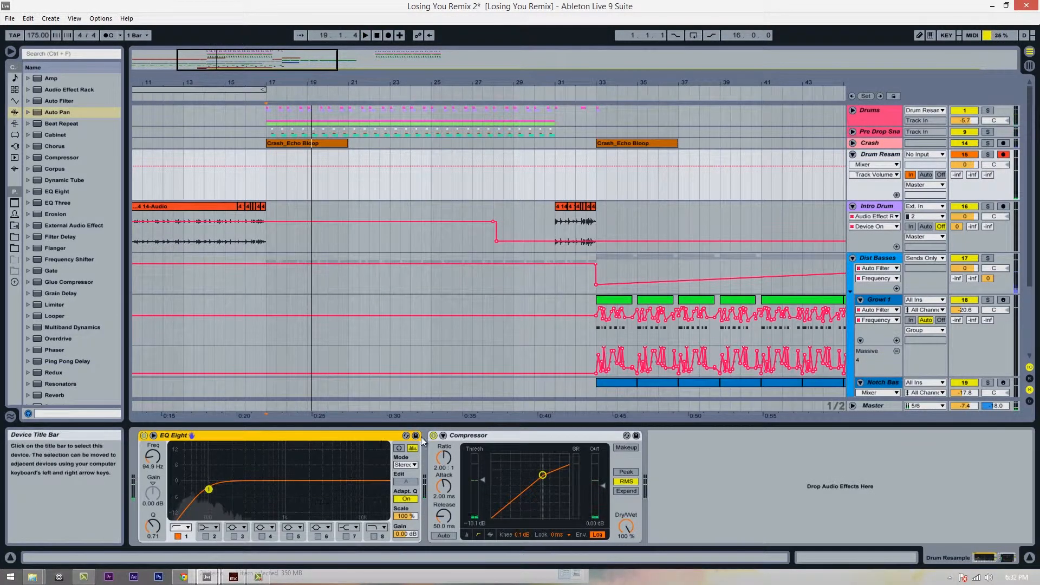
key(Delete)
key(Delete)
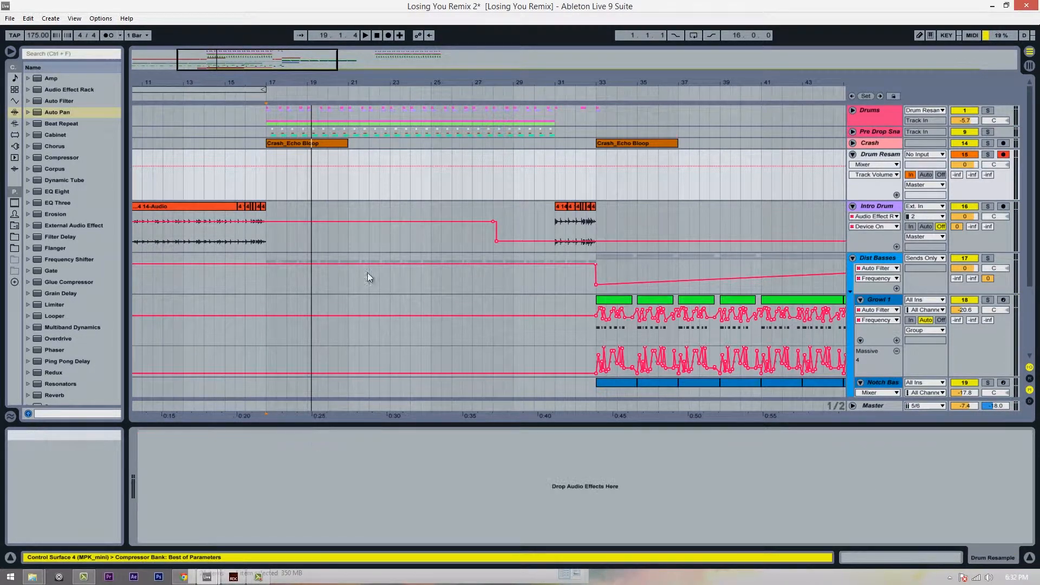
Play the rerouted drums from bar 17 and select bars 17 to 21 on the Drum Resample track
key(space)
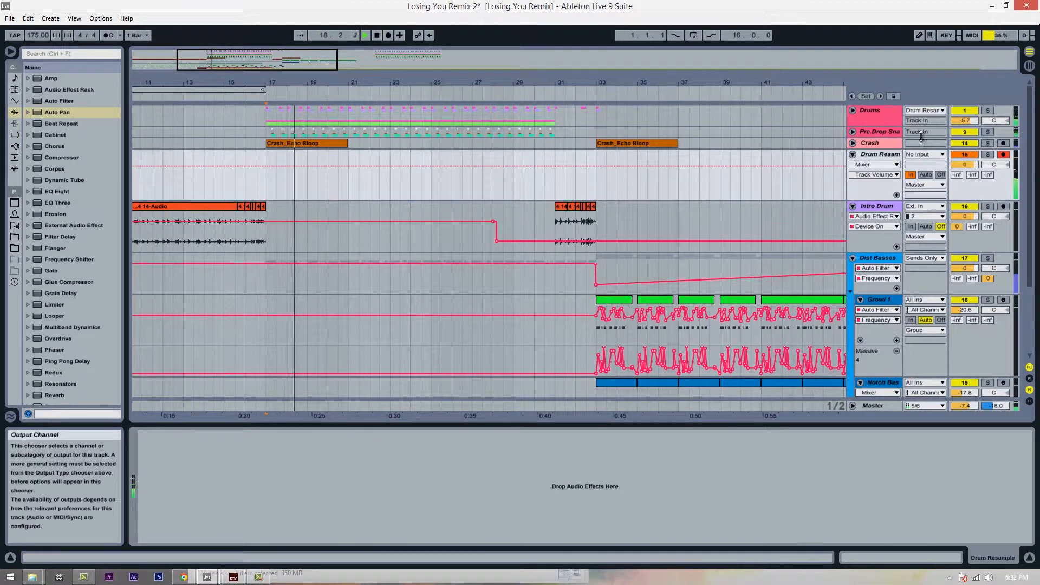
drag(267, 184, 358, 184)
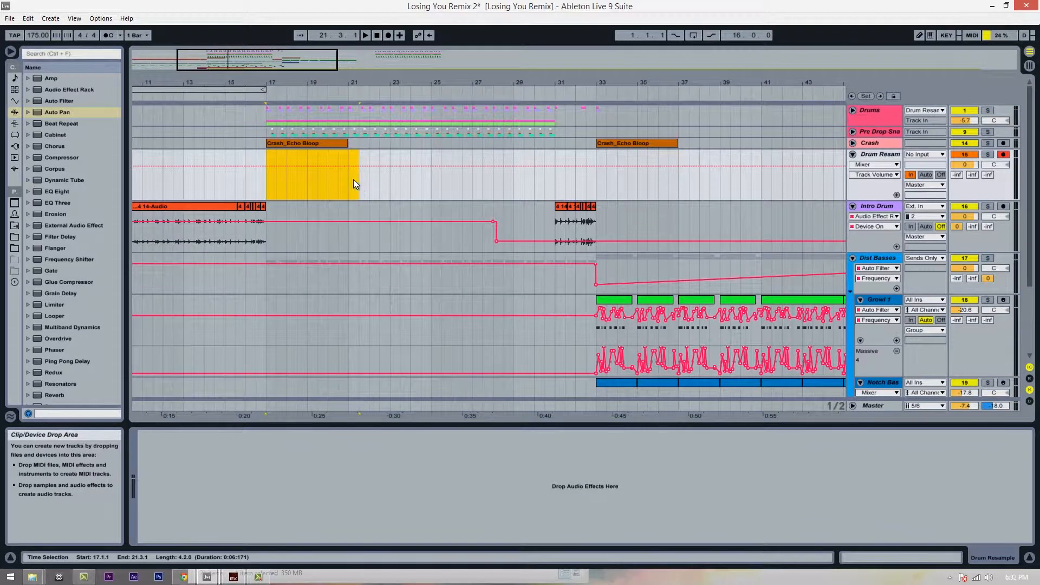
key(space)
shift+click(429, 184)
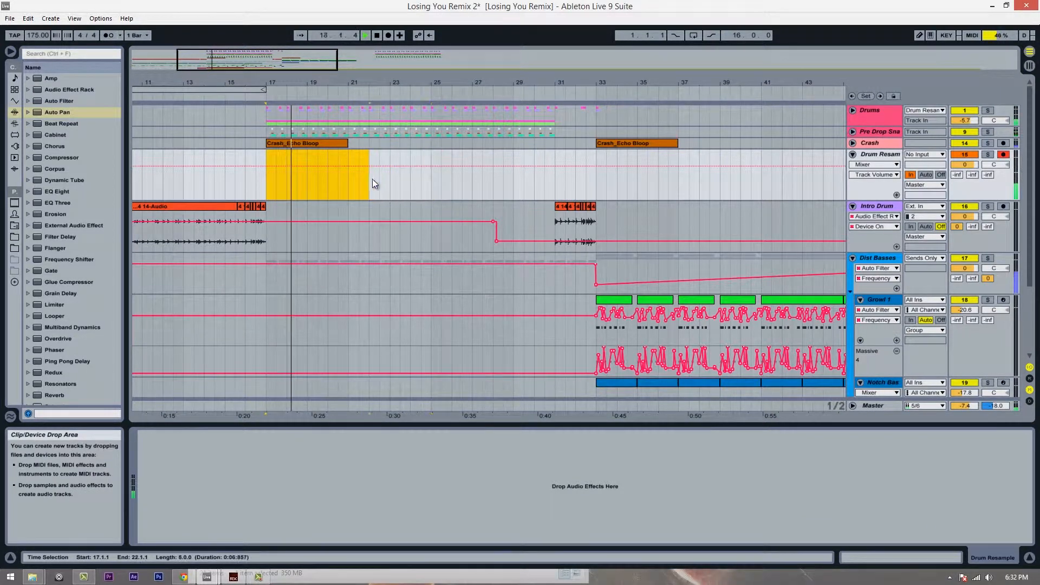
key(space)
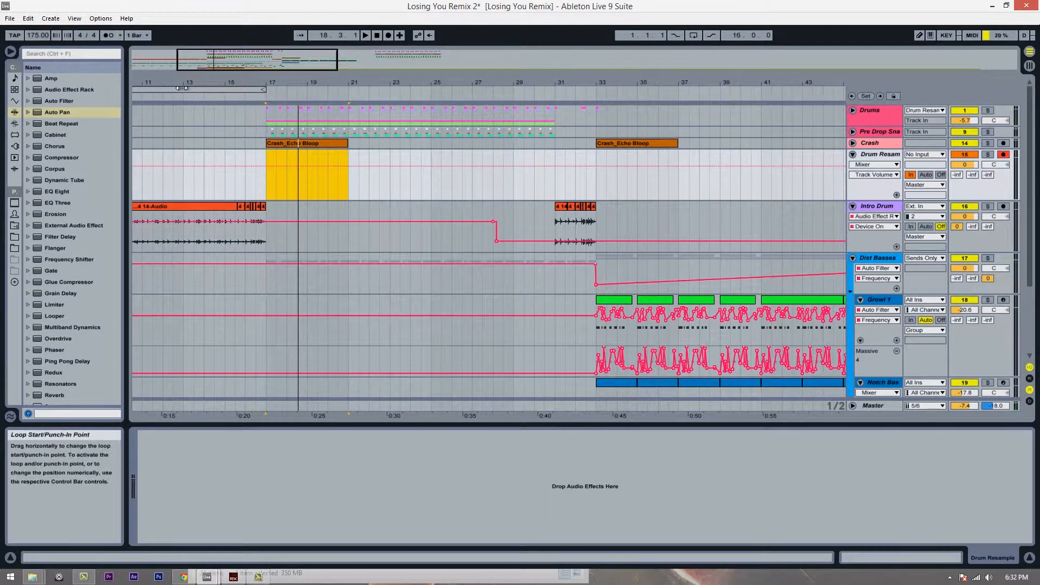
Set the loop brace to the four bars from bar 17 to 21 and enable punch-in and punch-out
drag(265, 90, 525, 100)
drag(598, 82, 348, 90)
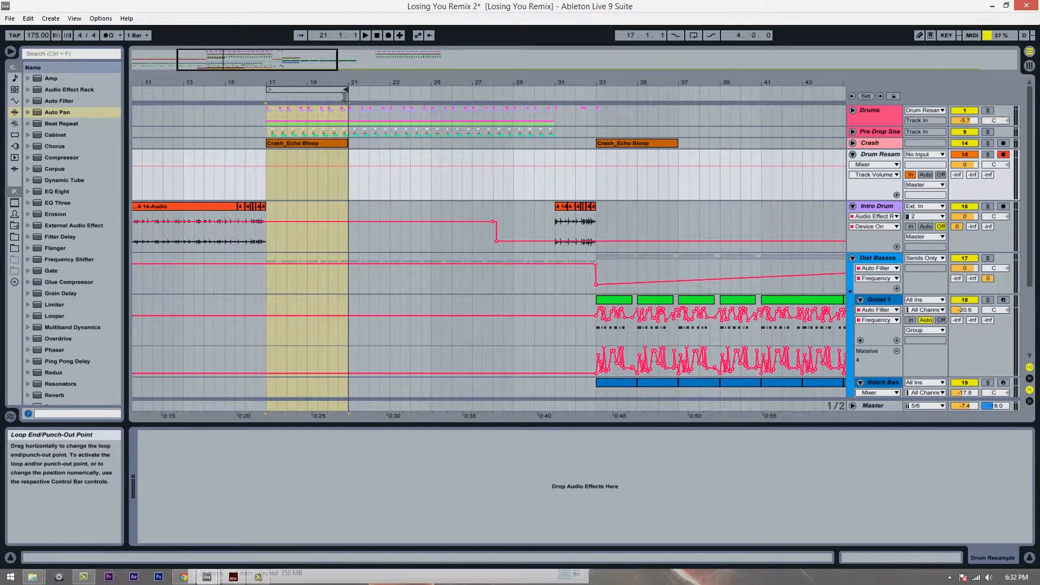
click(675, 34)
click(711, 35)
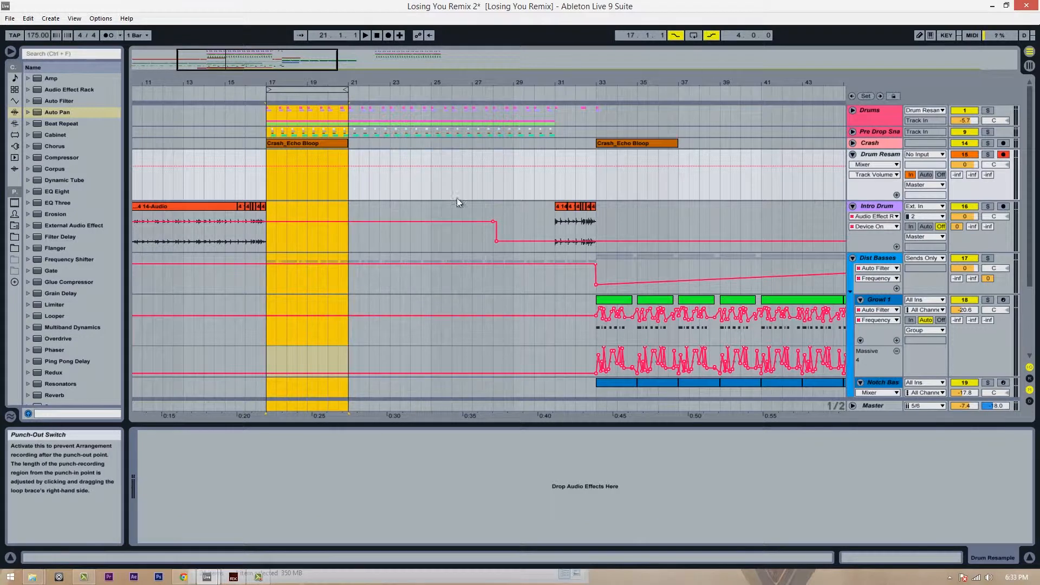
Record the drums onto the Drum Resample track from bar 17 to 21, then switch off punch-in and punch-out
click(268, 186)
click(389, 35)
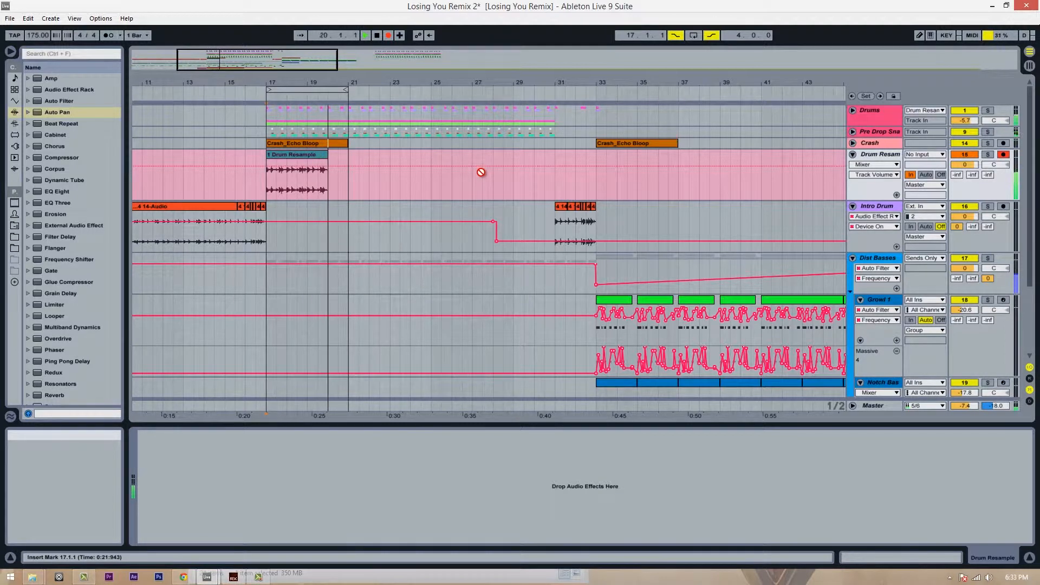
key(space)
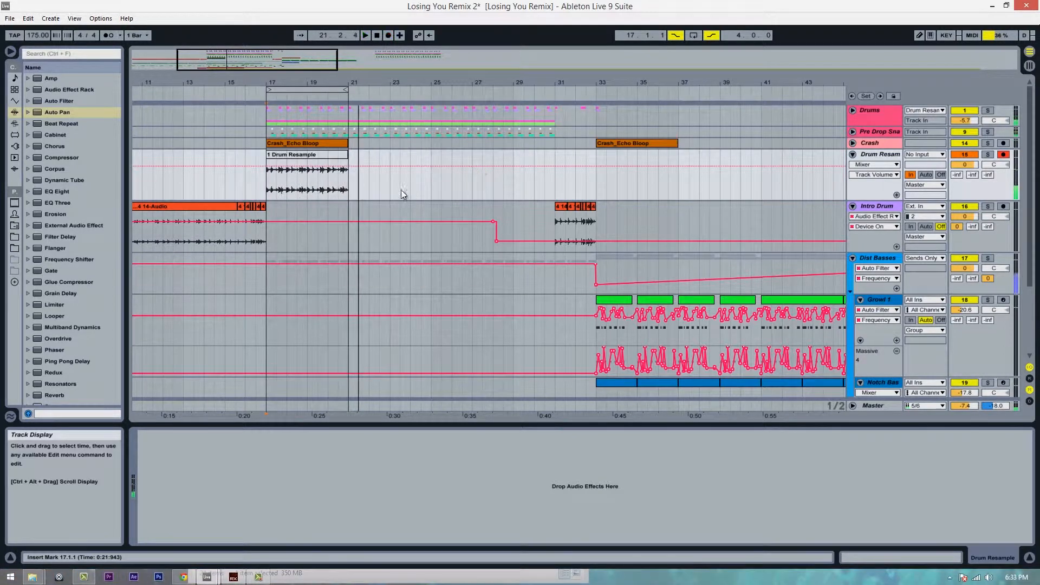
click(437, 186)
click(676, 36)
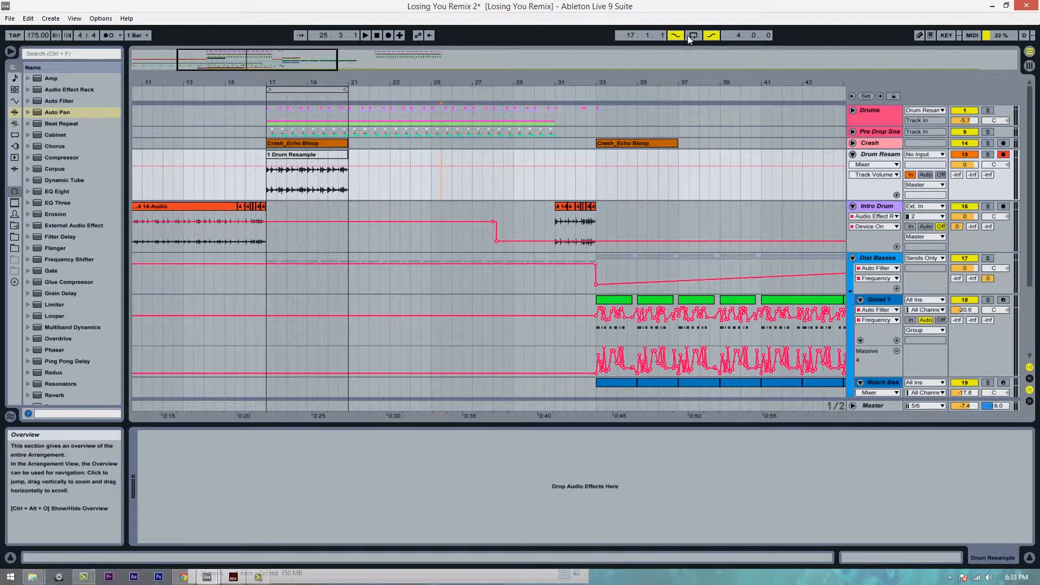
Route the outputs of the Drums and Pre Drop Snare groups back to Master
click(853, 110)
click(928, 112)
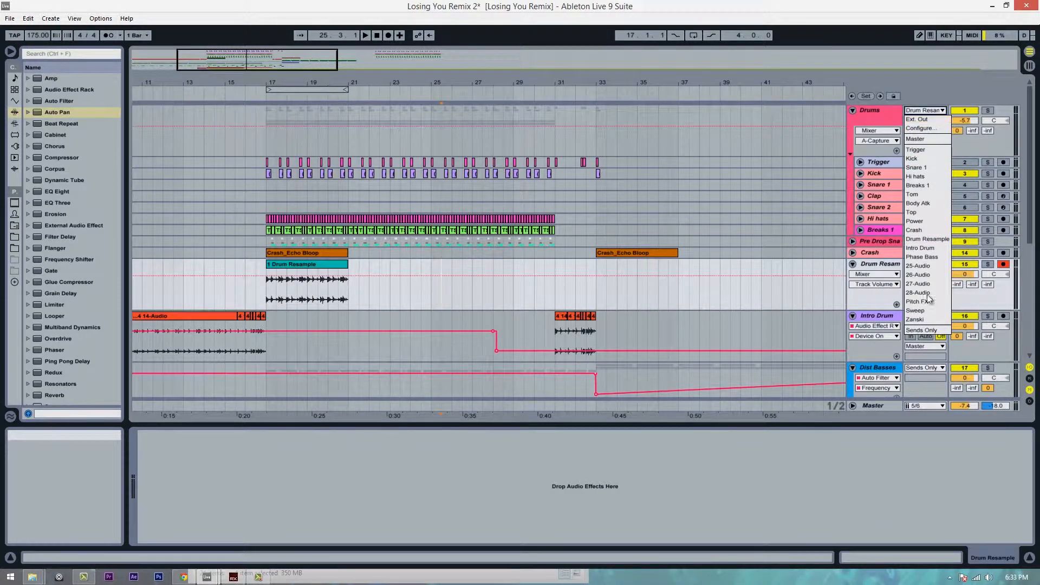
click(927, 139)
click(854, 110)
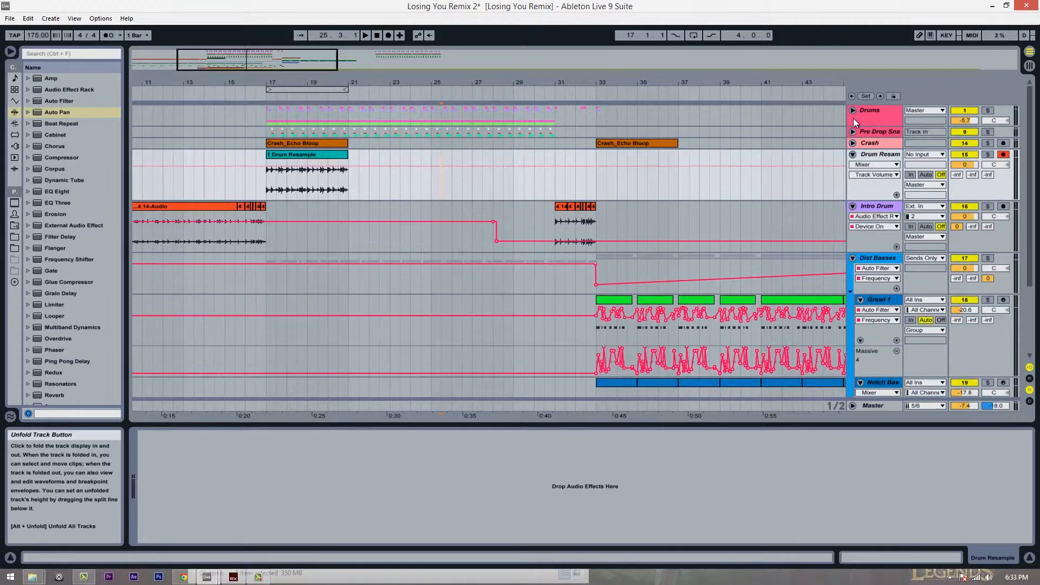
click(853, 131)
click(927, 133)
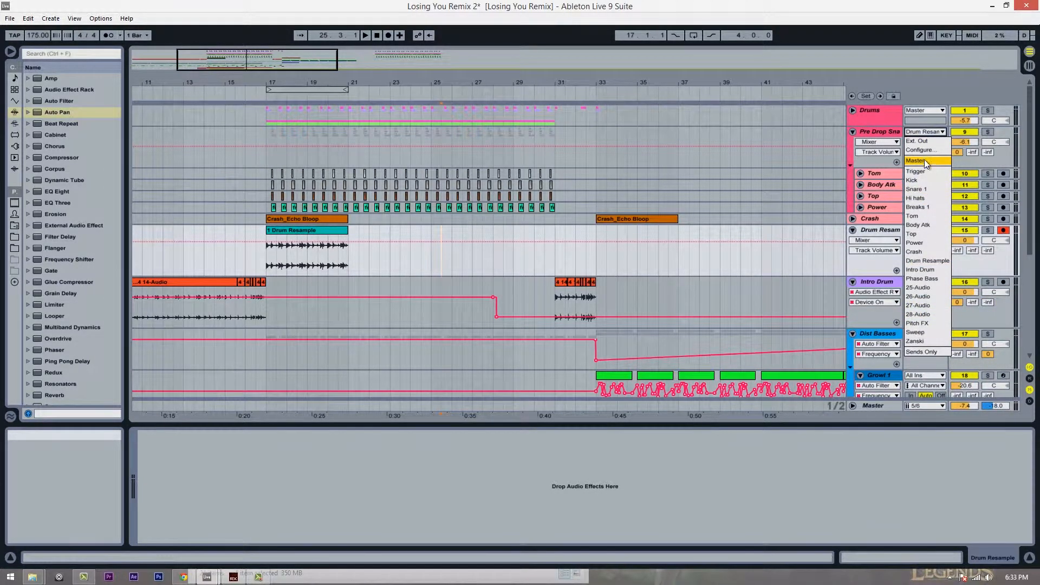
click(925, 159)
click(854, 132)
Move the recorded Drum Resample clip from bar 17 to bar 38 in the drop
click(331, 154)
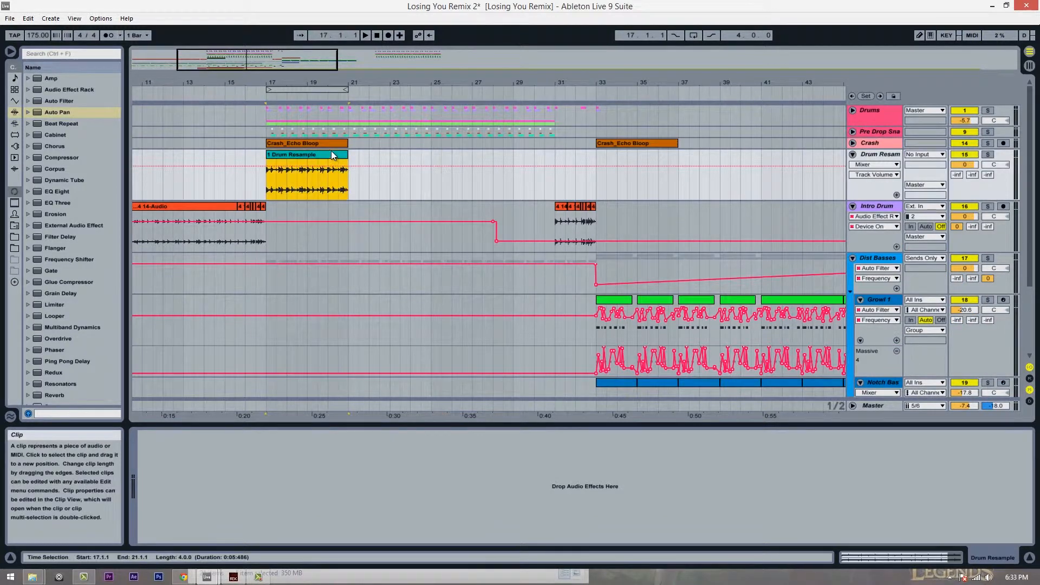
drag(331, 154, 558, 153)
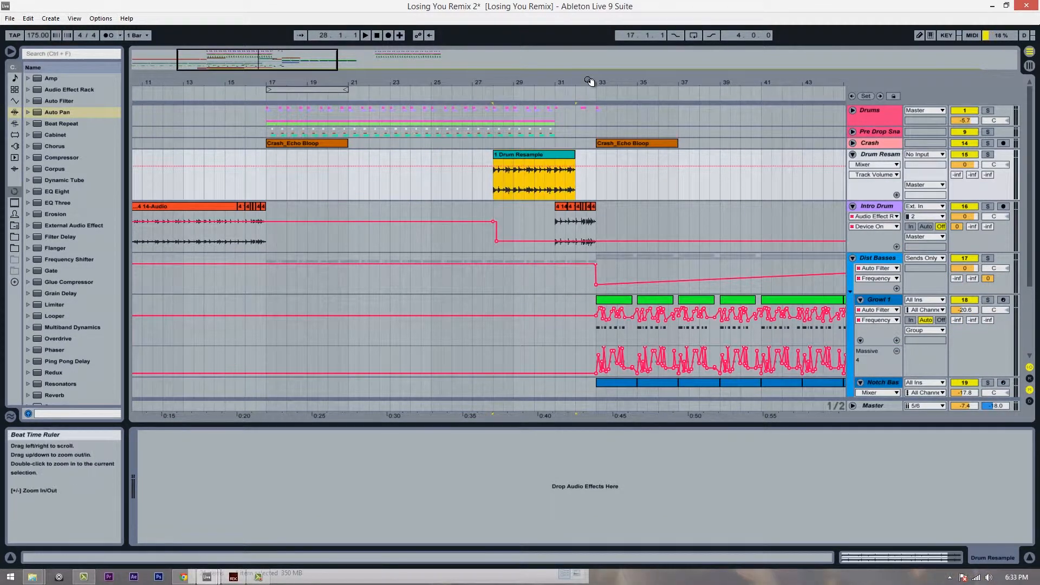
drag(590, 82, 566, 90)
drag(492, 154, 664, 156)
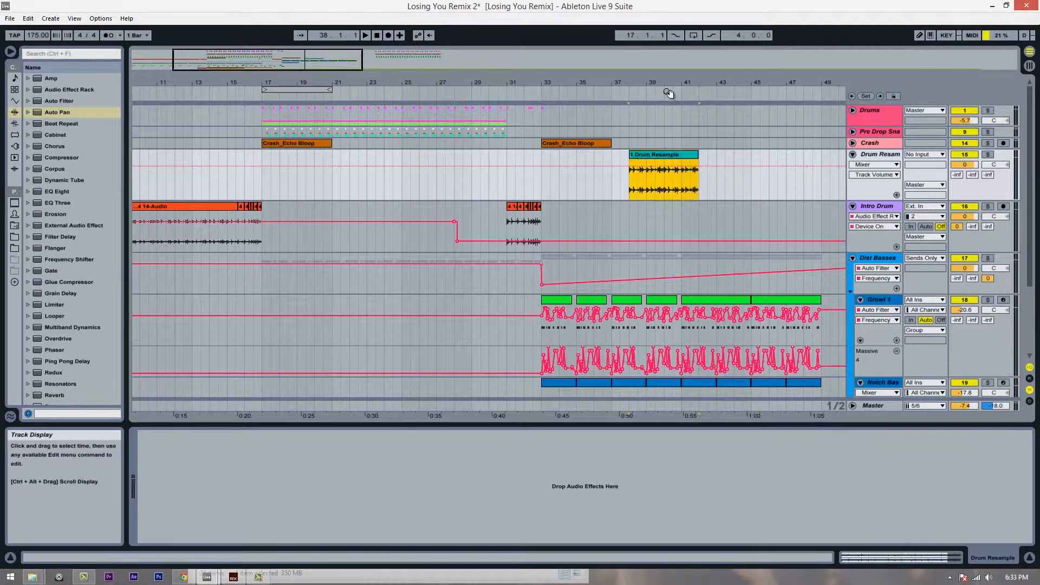
Shift the Drum Resample clip one bar to start at bar 39 and place the insert marker at its start
drag(669, 94, 675, 87)
click(484, 298)
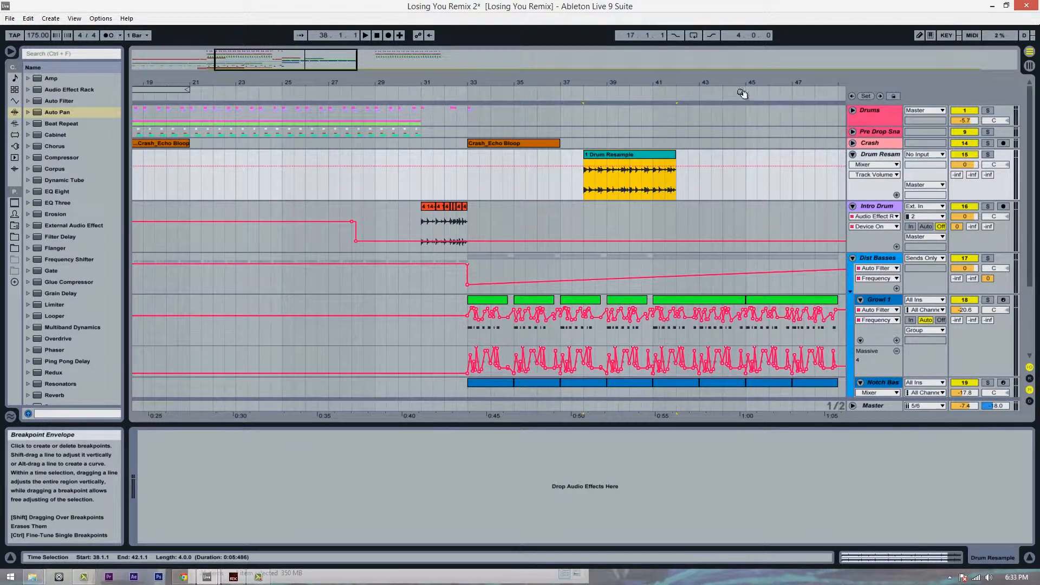
mouse_move(652, 85)
mouse_down()
mouse_move(585, 86)
mouse_move(623, 84)
mouse_up()
click(543, 157)
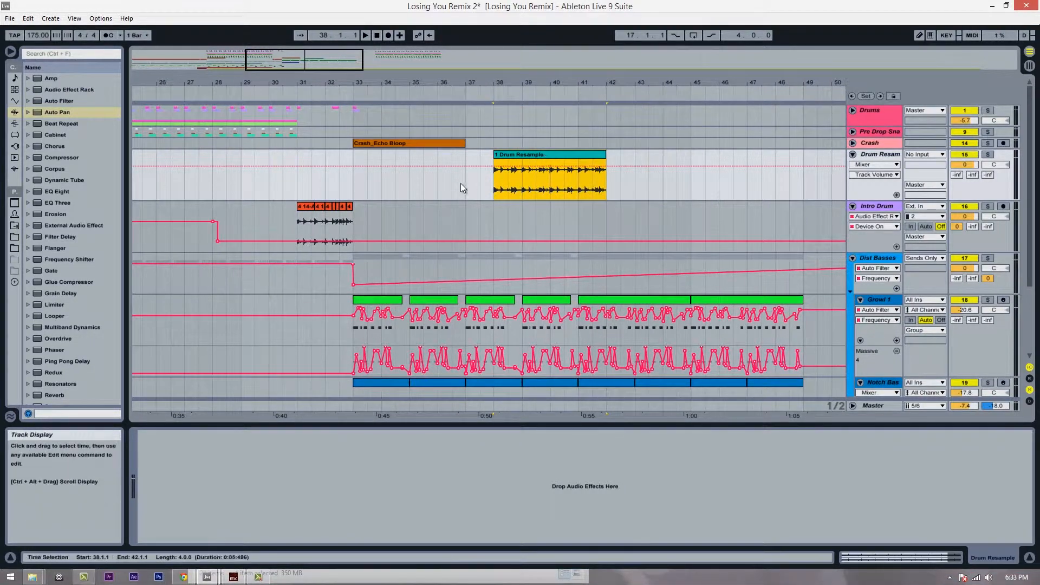
drag(530, 154, 558, 154)
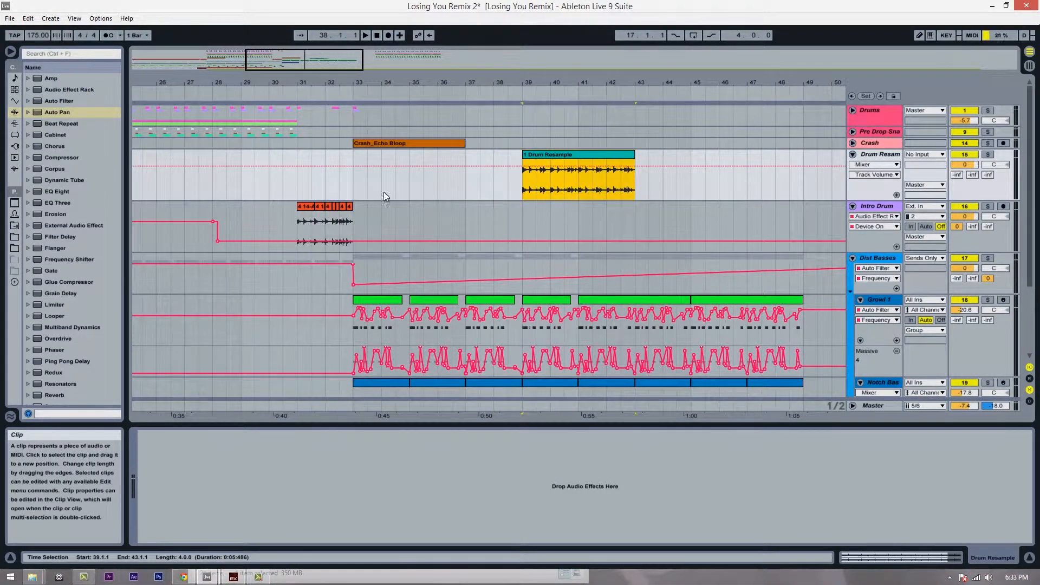
click(354, 184)
click(562, 156)
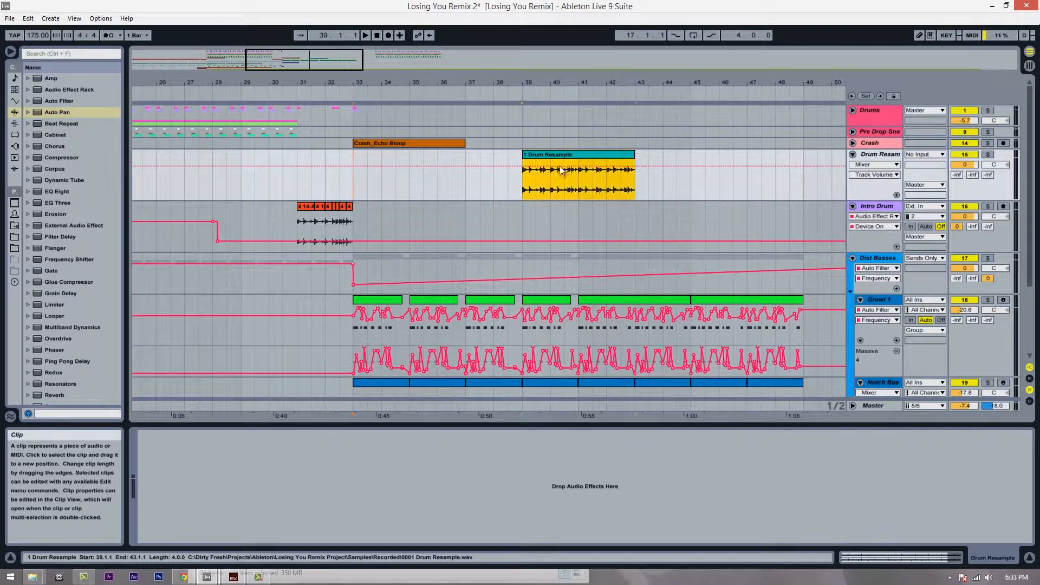
click(523, 195)
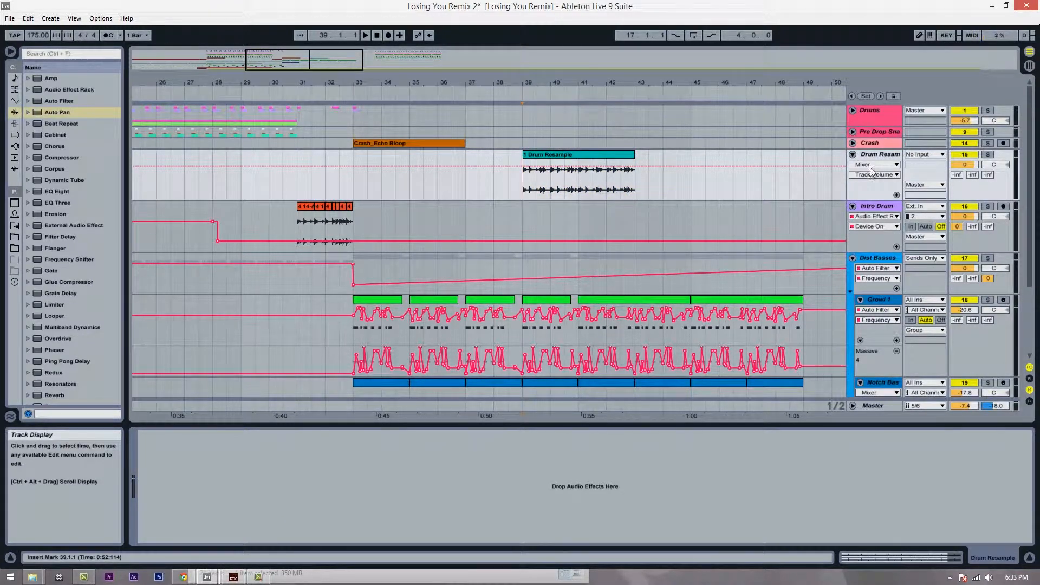
Check the Drum Resample track in solo and set its A-Capture send to 0 dB
click(988, 155)
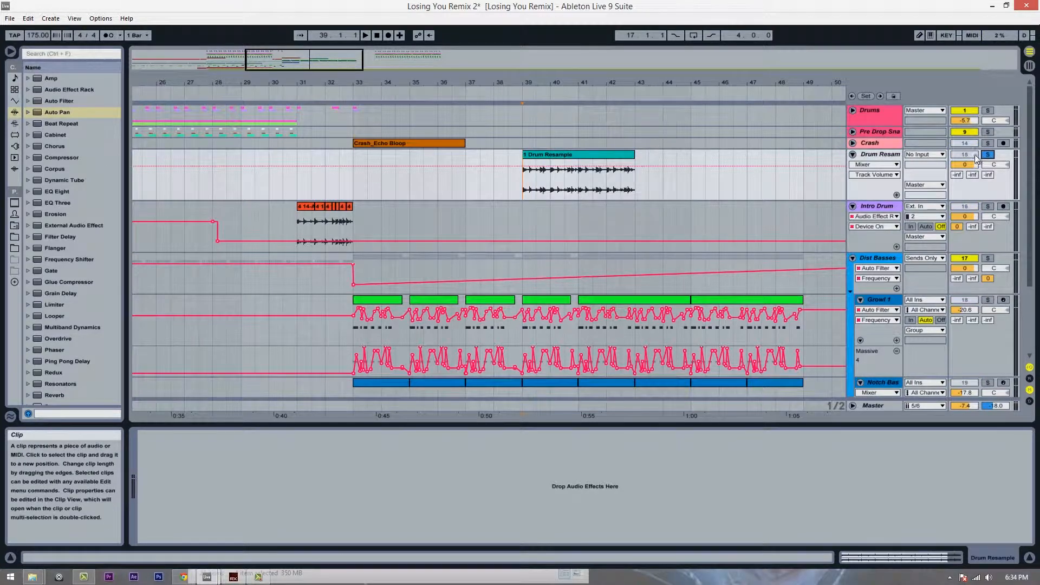
click(988, 153)
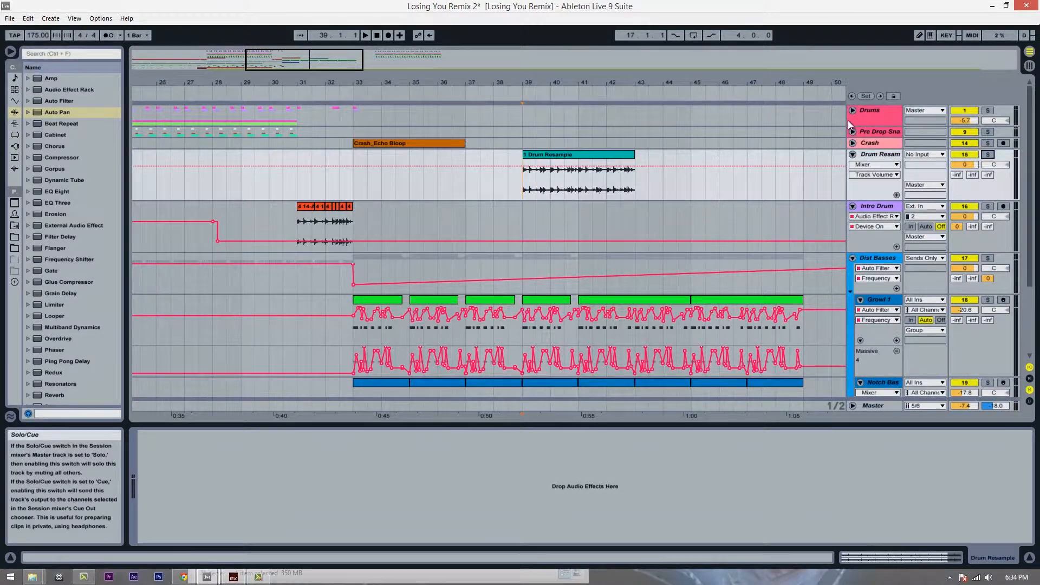
click(973, 174)
mouse_move(989, 175)
mouse_down()
mouse_move(992, 163)
mouse_move(994, 188)
mouse_move(957, 173)
mouse_move(959, 163)
mouse_move(989, 177)
mouse_up()
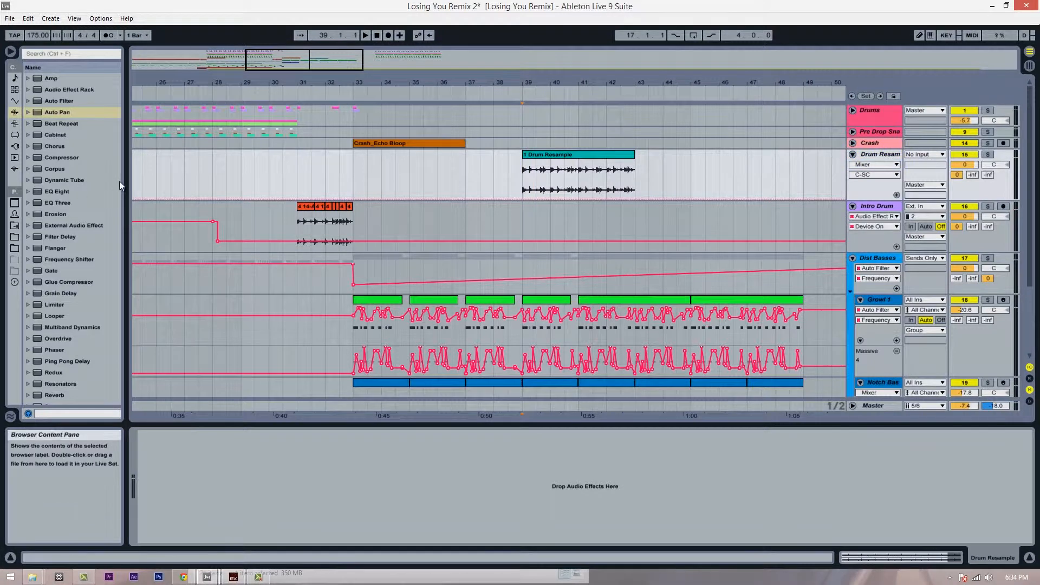
Add an EQ Eight to the Drum Resample track with a low cut at 257 Hz and a high cut at 3.91 kHz
click(98, 125)
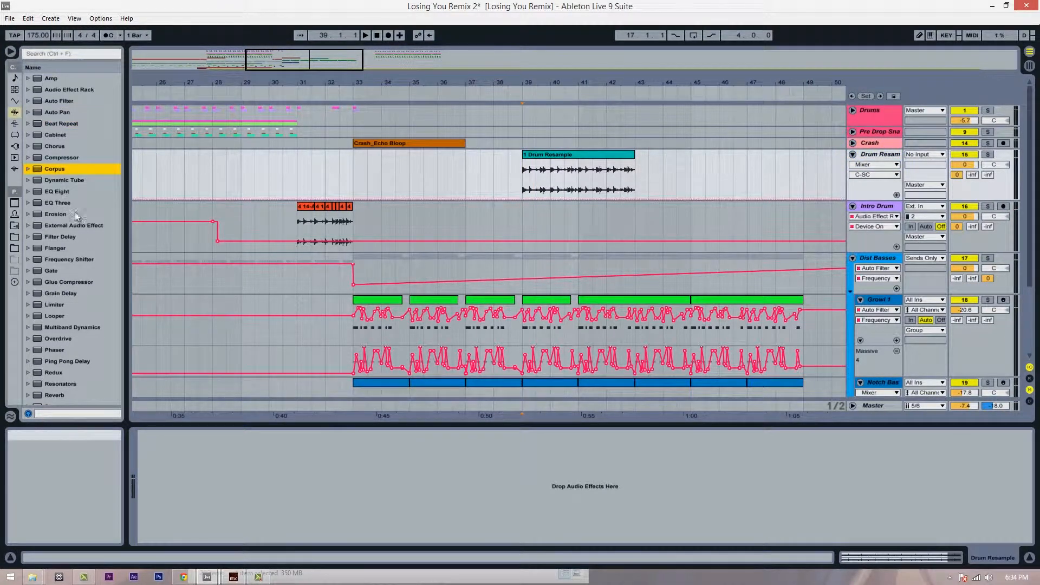
drag(295, 454, 291, 459)
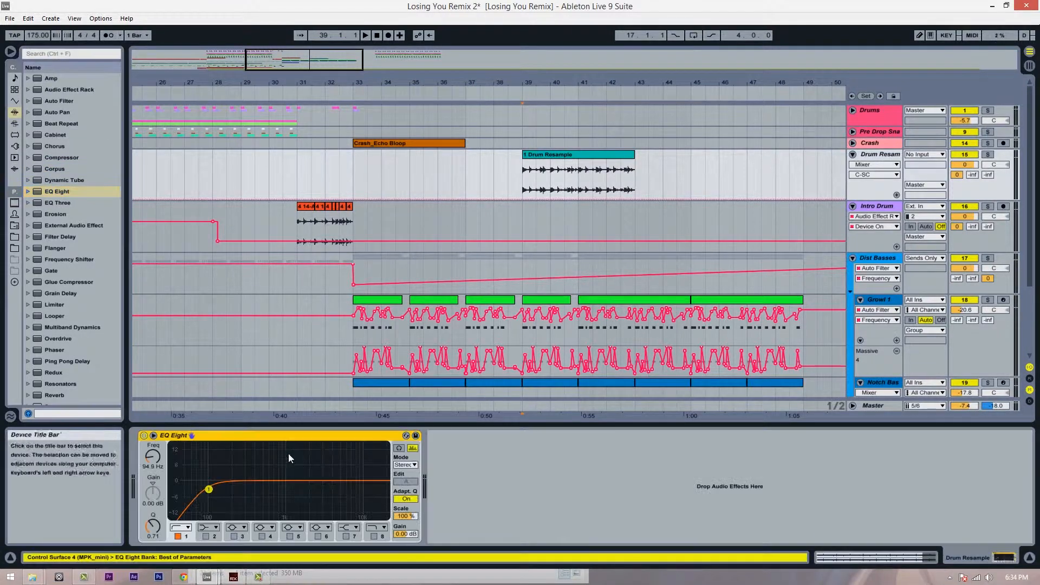
mouse_move(159, 460)
mouse_down()
mouse_move(159, 449)
mouse_move(152, 456)
mouse_up()
click(374, 536)
click(372, 535)
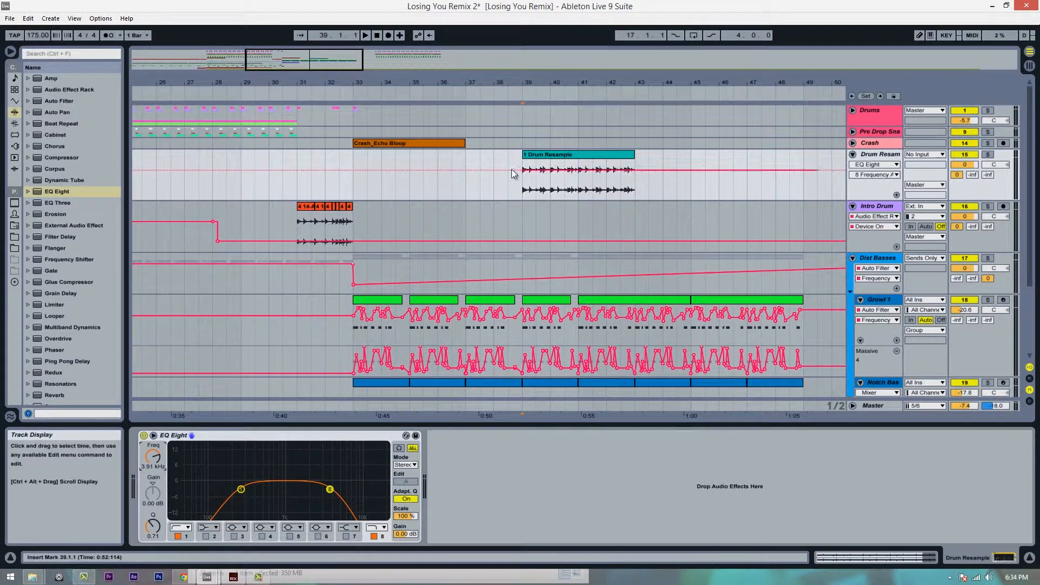
Move the Drum Resample clip to start at bar 41 and play from there
drag(557, 151, 584, 166)
click(577, 160)
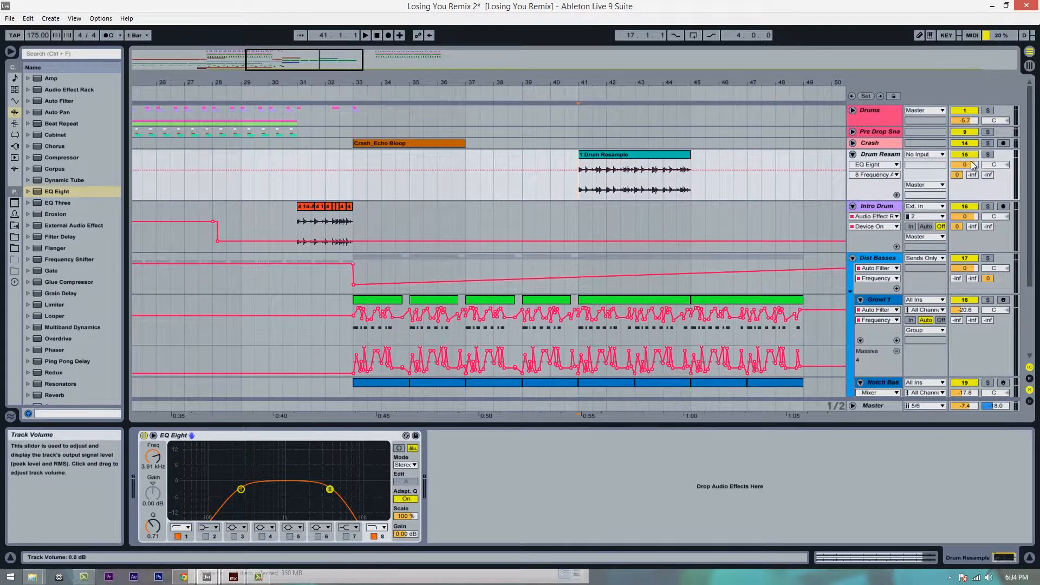
key(space)
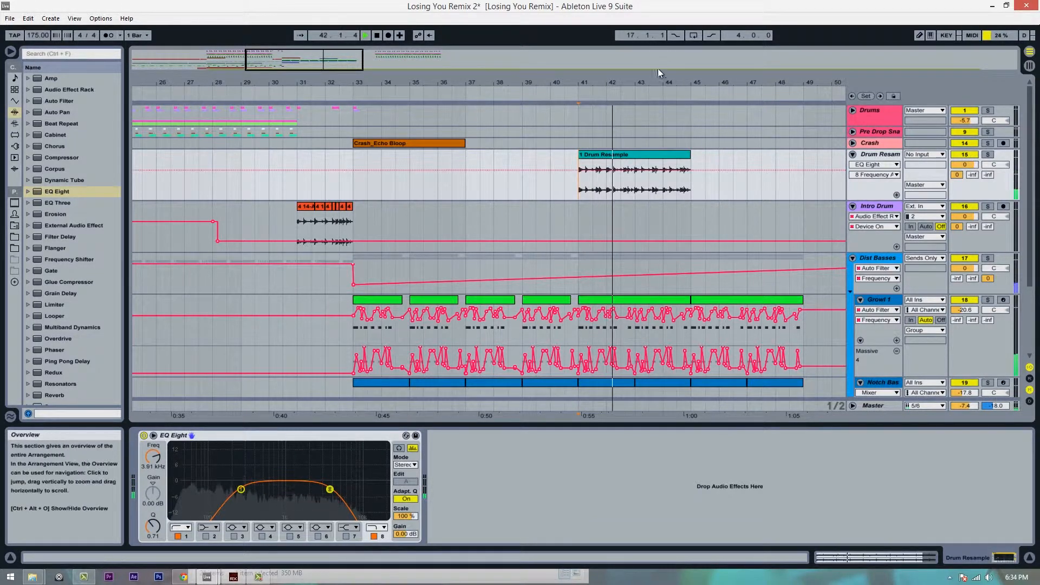
Duplicate the Drum Resample clip so the copy runs from bar 45 to 49, and play across the join
drag(644, 84, 552, 96)
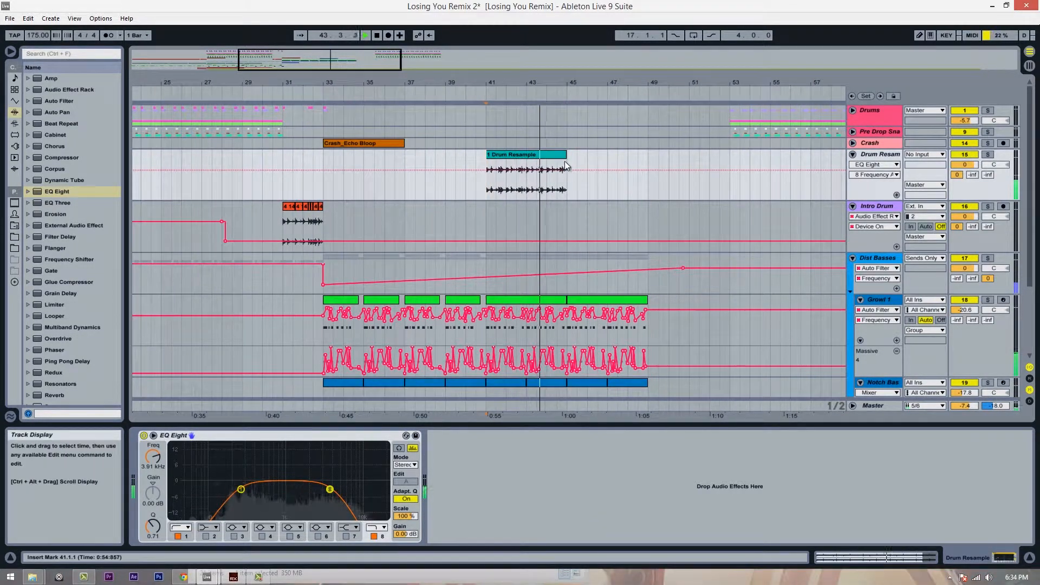
drag(565, 165, 577, 152)
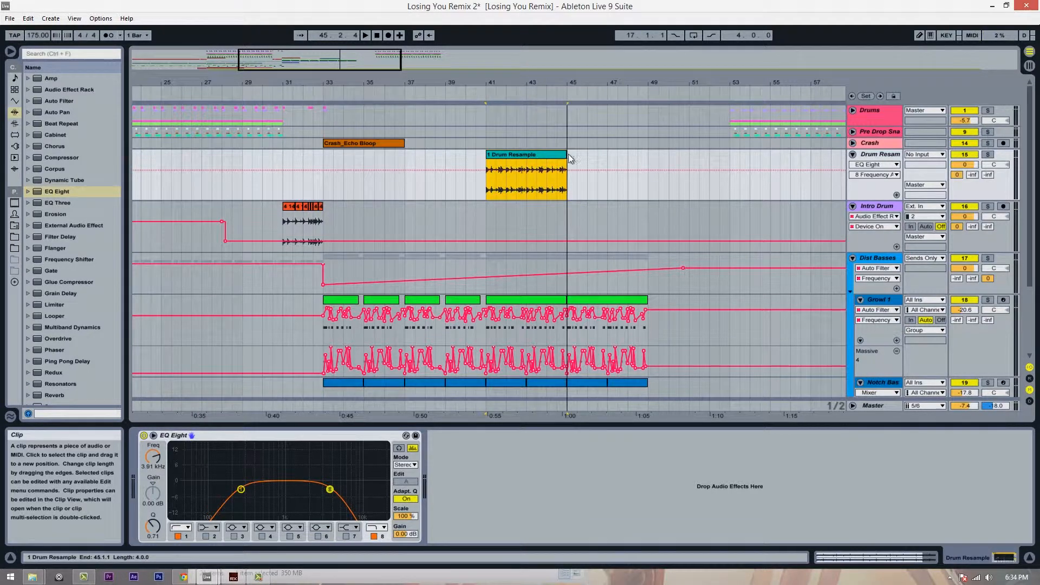
key(ctrl+d)
click(556, 185)
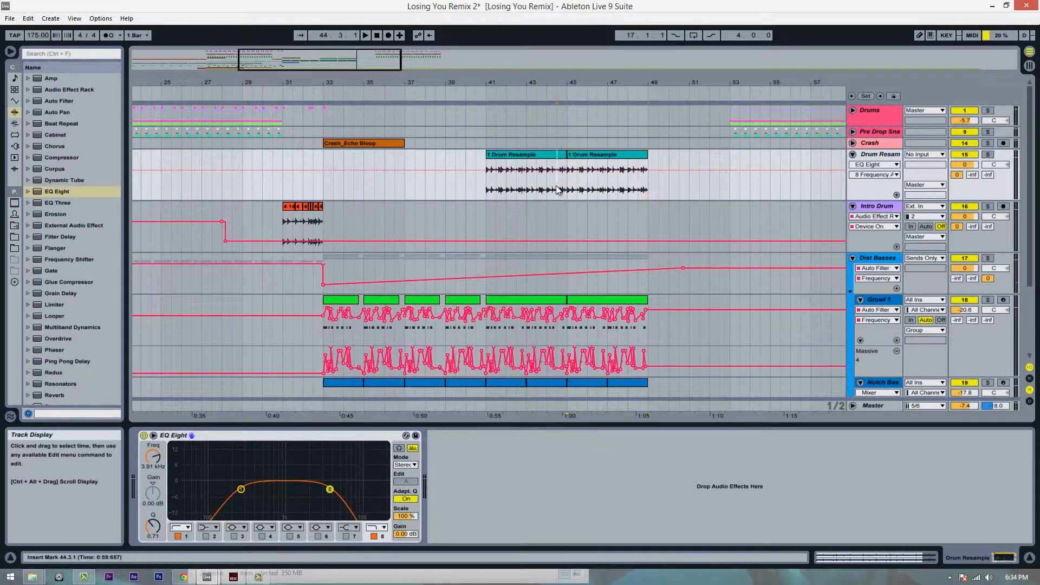
key(space)
drag(578, 85, 636, 95)
key(space)
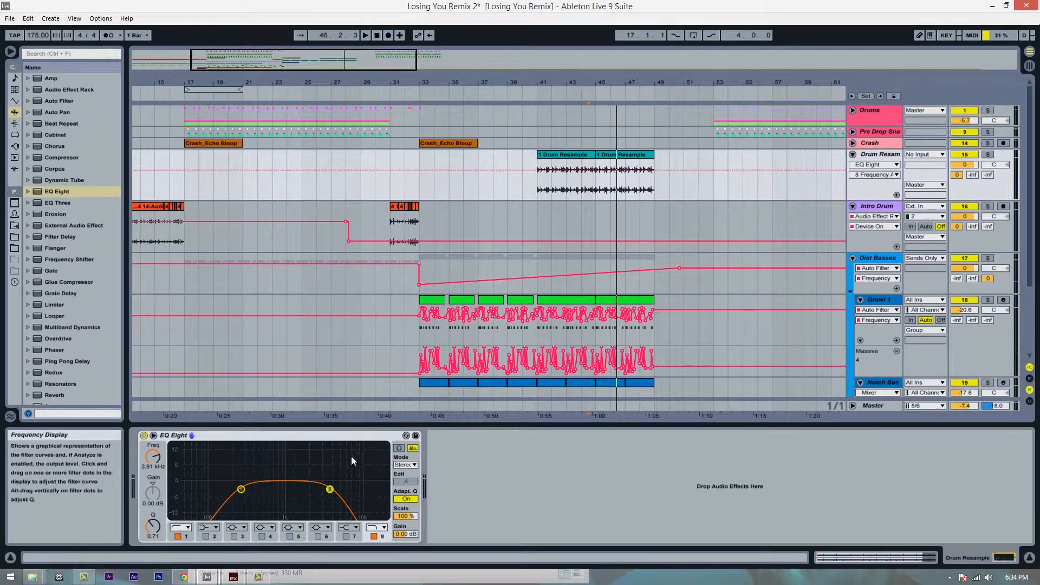
Insert an Erosion ahead of the EQ Eight on the Drum Resample track and a Redux ahead of the Erosion
click(195, 533)
click(93, 257)
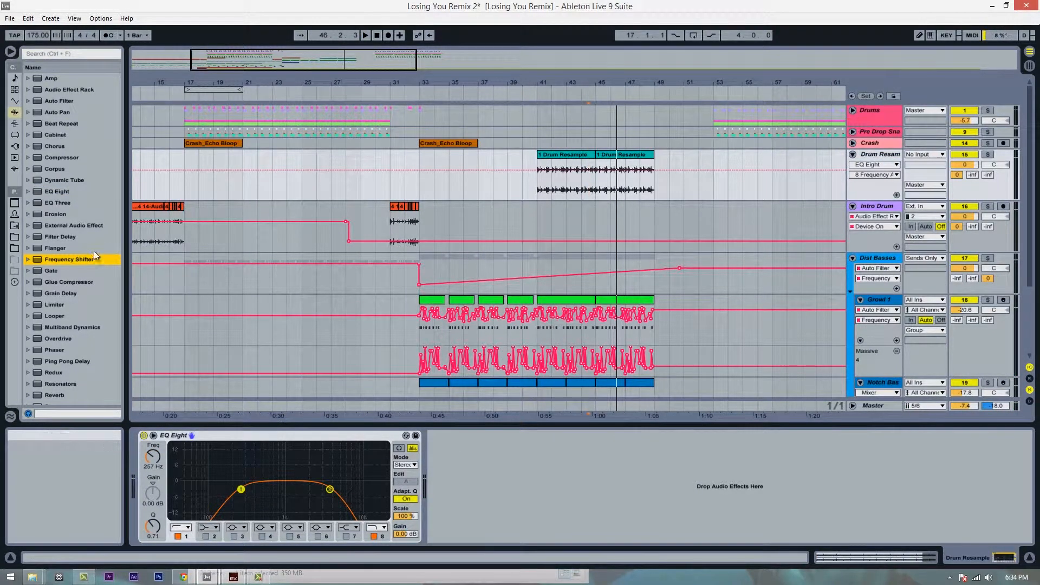
click(63, 103)
click(75, 192)
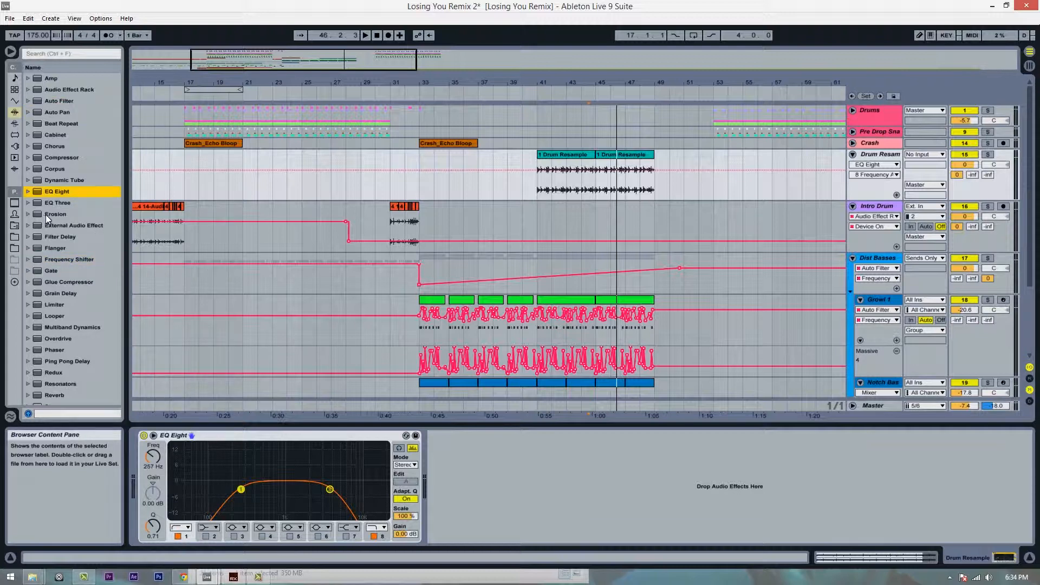
drag(45, 214, 150, 485)
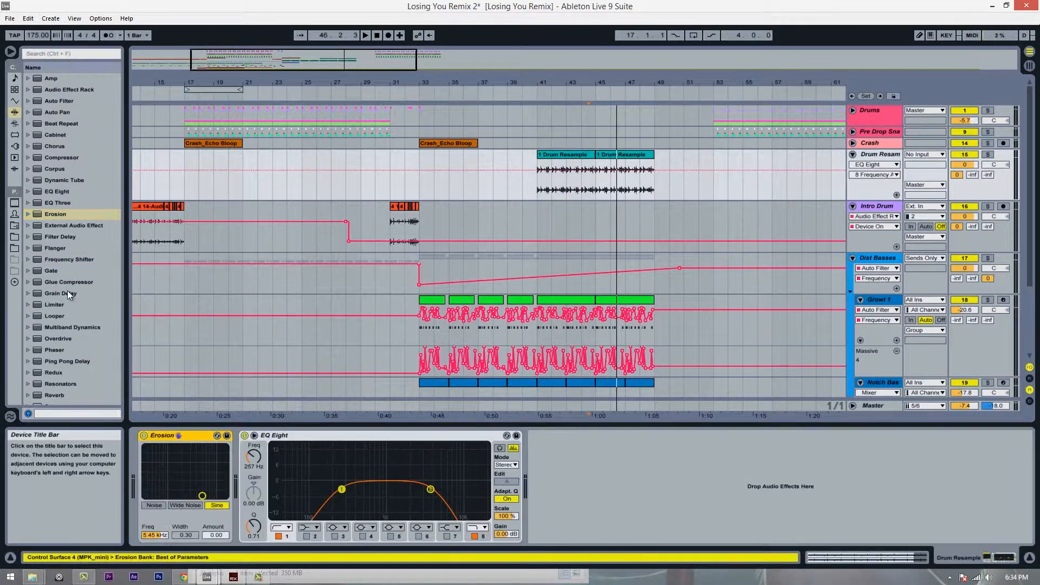
click(82, 362)
drag(57, 373, 193, 487)
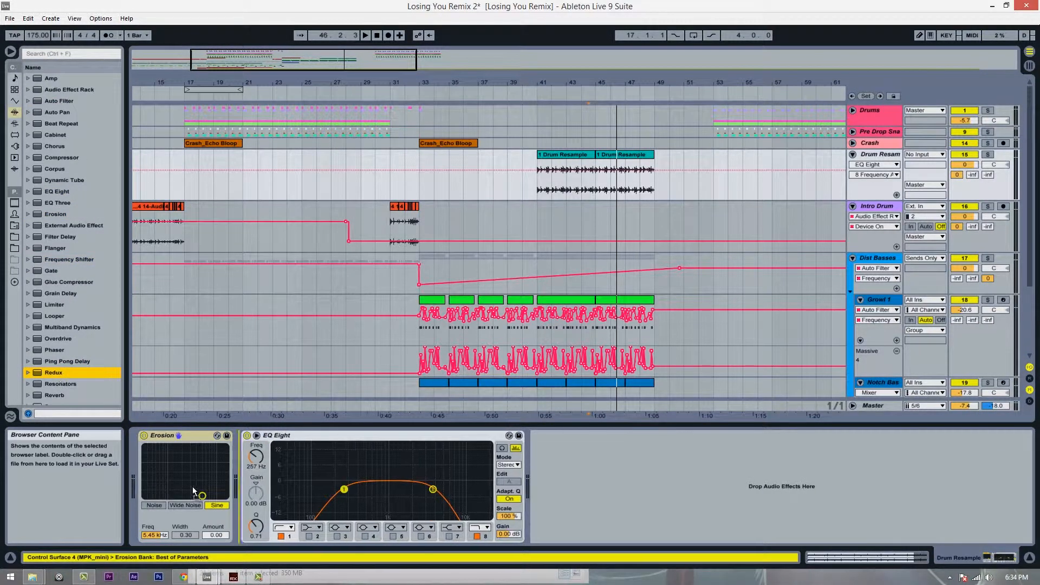
Set the Erosion to Wide Noise with frequency 2.73 kHz, width 0.21 and amount 159 during playback
click(251, 505)
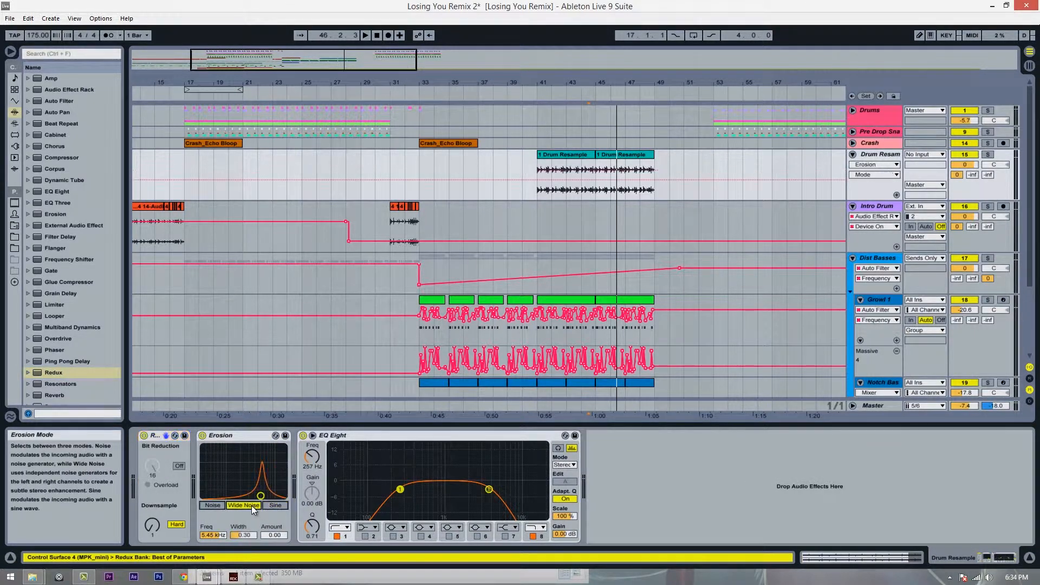
key(space)
mouse_move(274, 536)
mouse_down()
mouse_move(275, 472)
mouse_move(275, 547)
mouse_move(248, 553)
mouse_move(248, 526)
mouse_move(213, 542)
mouse_move(213, 557)
mouse_move(213, 514)
mouse_move(274, 518)
mouse_up()
key(space)
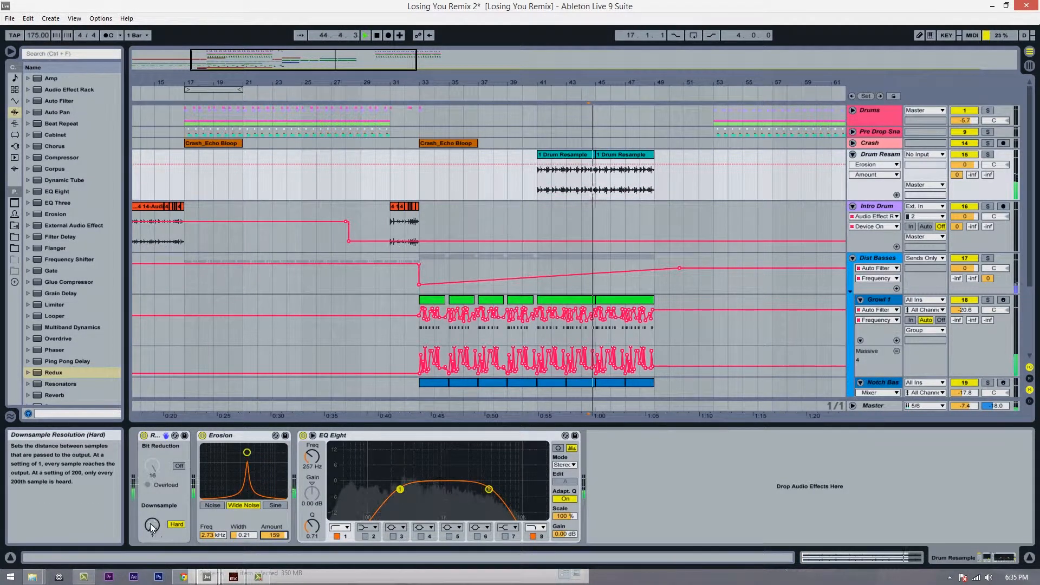
Switch the Redux downsampling to Soft and set it to 5.28
drag(152, 527, 152, 521)
click(176, 525)
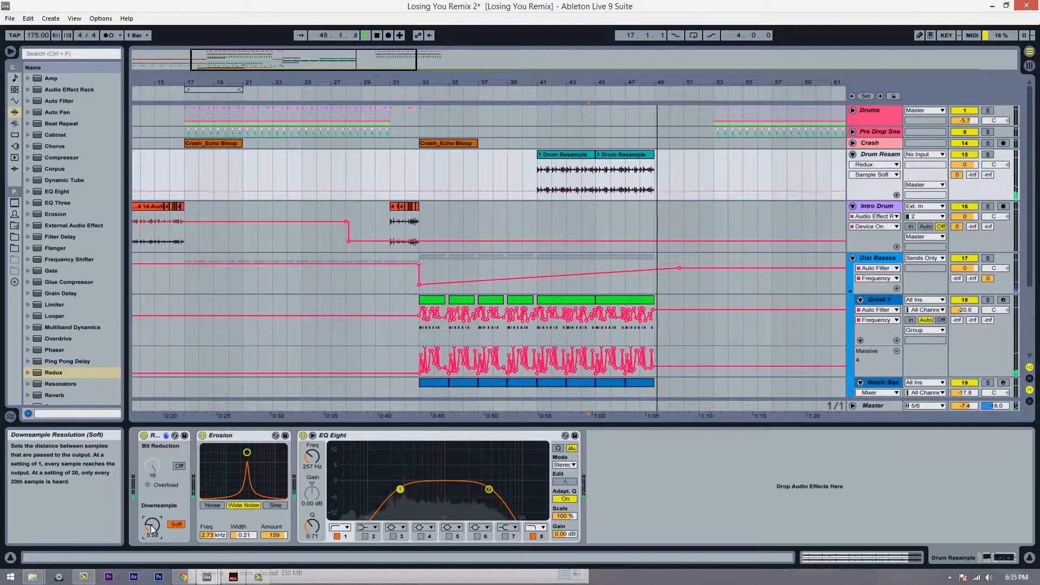
key(space)
key(space)
drag(151, 526, 152, 525)
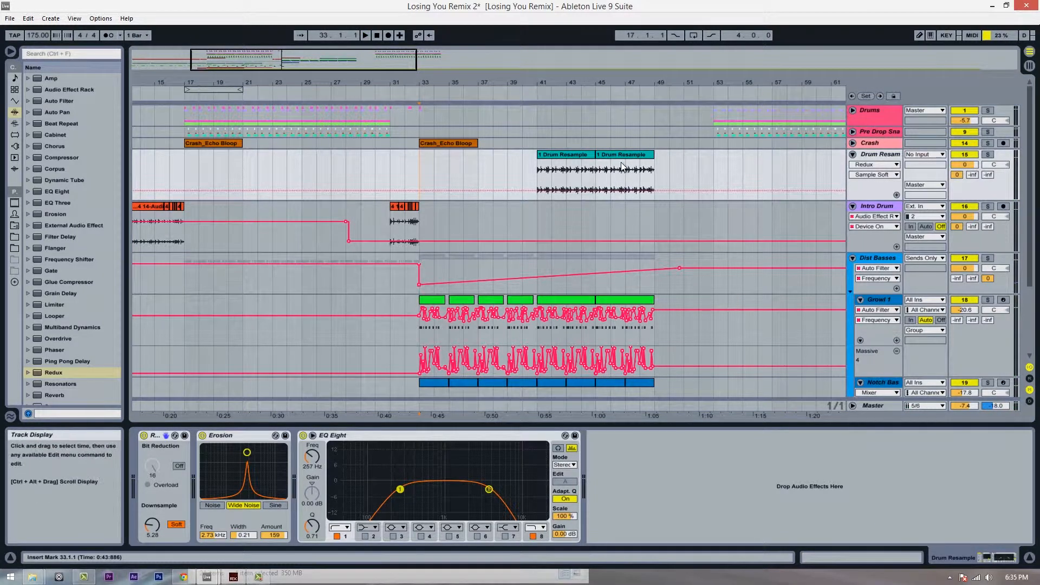
Play the drop from bar 33 with the Crash track unfolded and listen through to the resampled drums
click(419, 176)
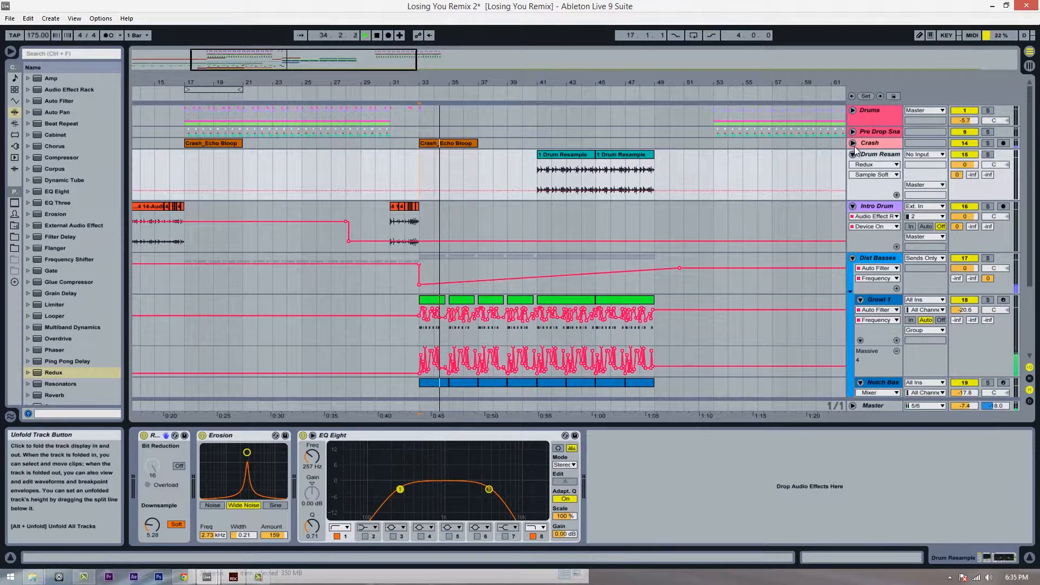
click(854, 144)
scroll(607, 149, down, 3)
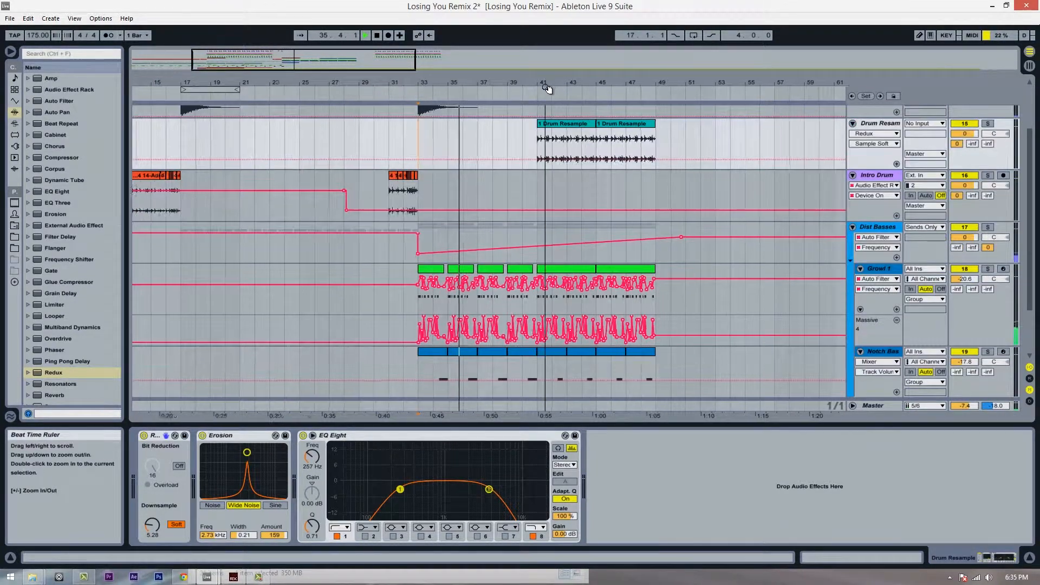
scroll(867, 217, up, 3)
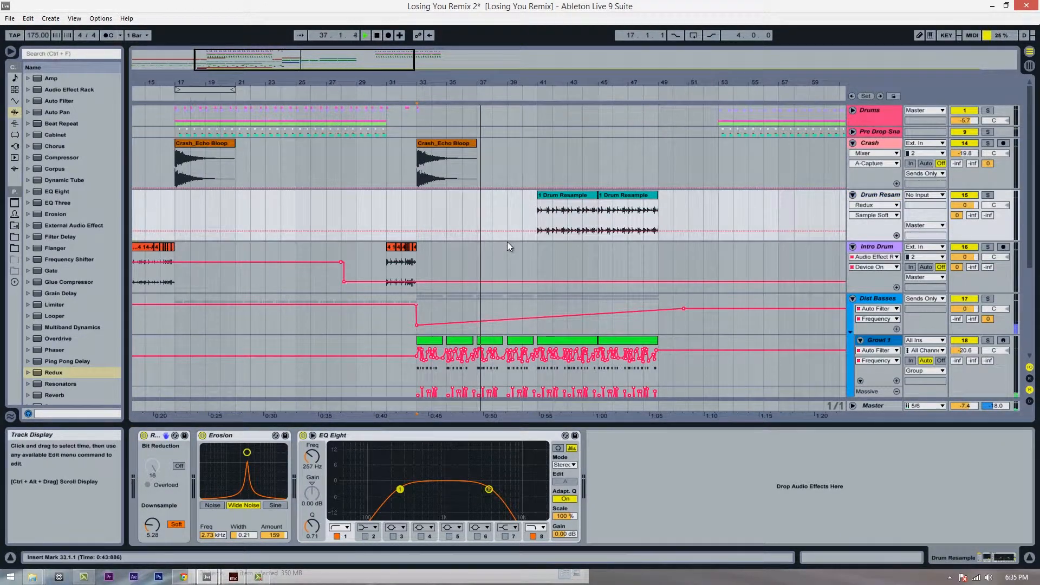
scroll(552, 222, down, 2)
drag(550, 82, 630, 199)
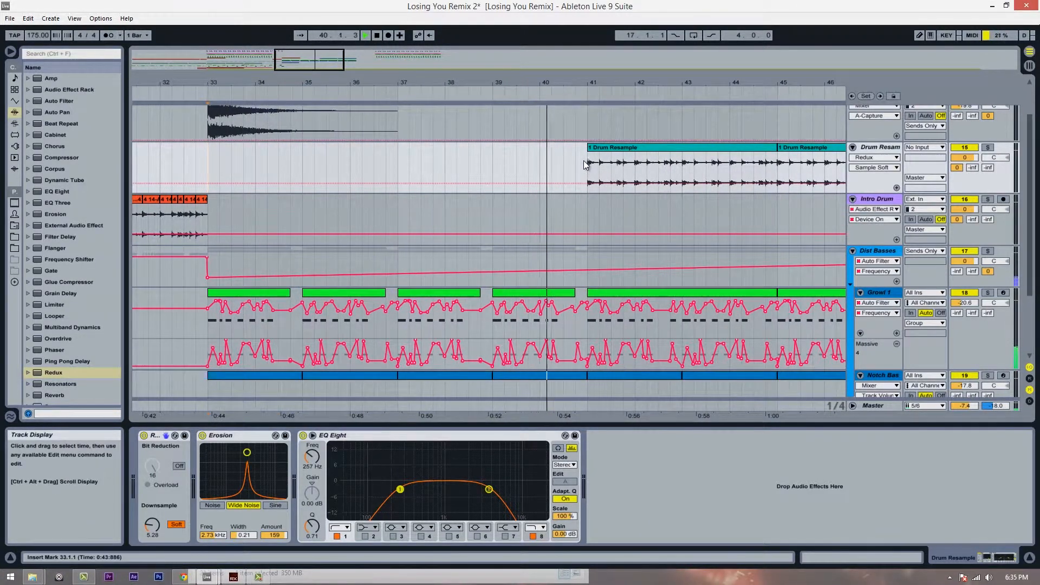
drag(642, 78, 640, 78)
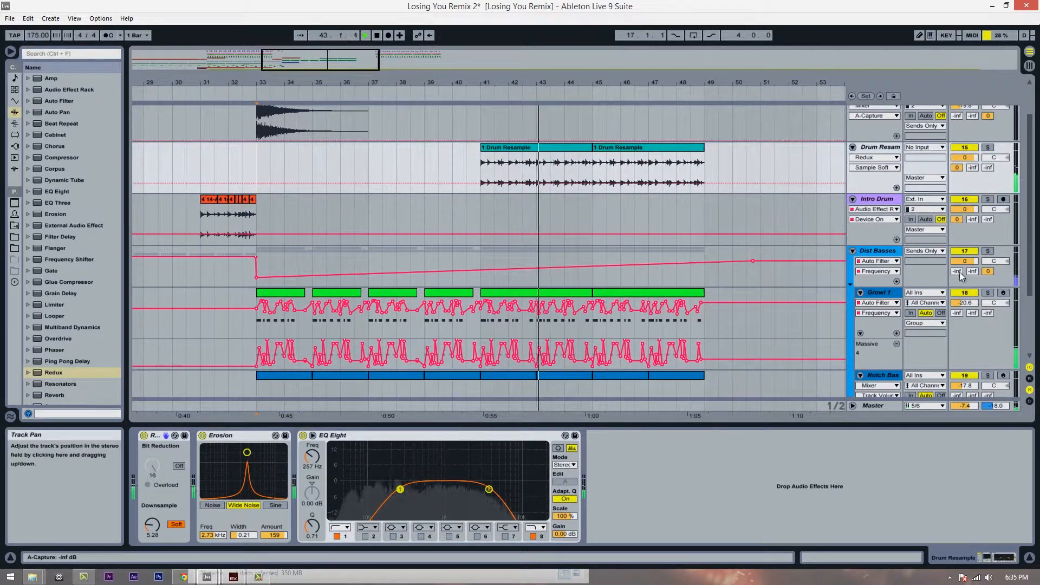
Raise the Growl 1 track volume to -17.1 dB
drag(969, 305, 970, 304)
scroll(500, 249, down, 2)
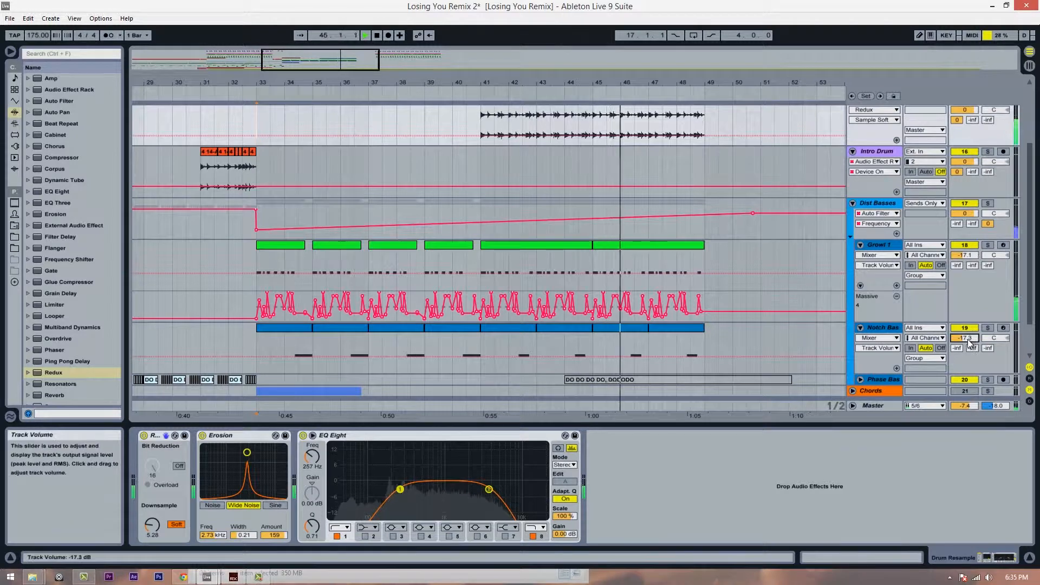
scroll(501, 249, up, 4)
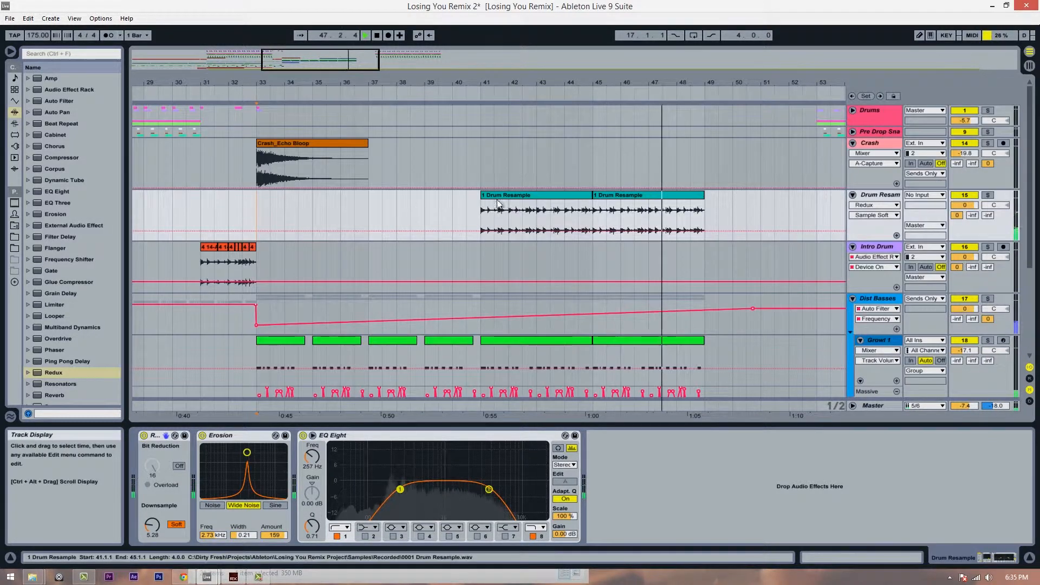
Copy a one-beat slice of the Drum Resample clip to the start of bar 40 on the same track
click(486, 215)
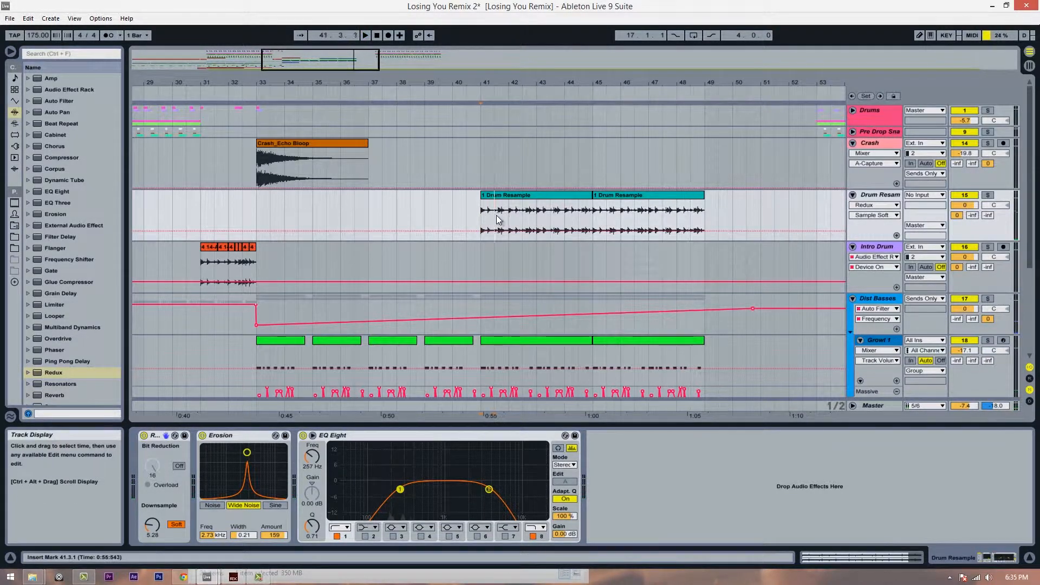
drag(580, 80, 655, 118)
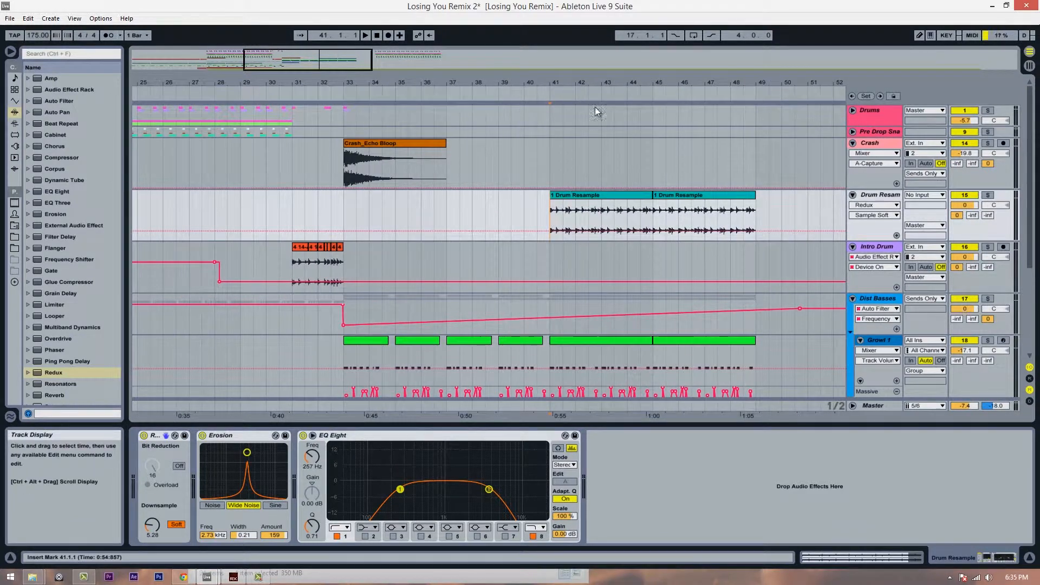
drag(586, 82, 525, 86)
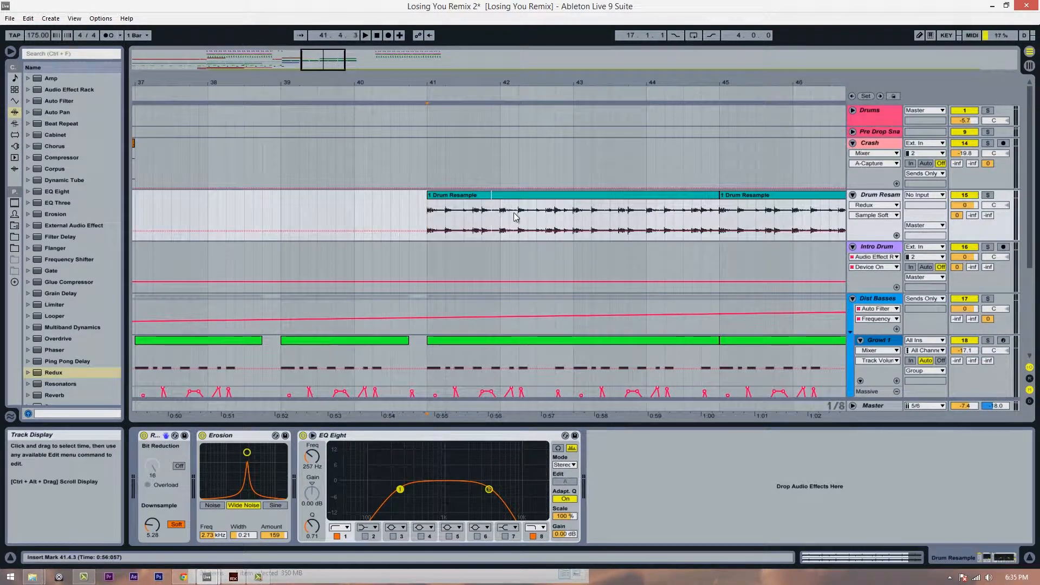
drag(520, 217, 374, 199)
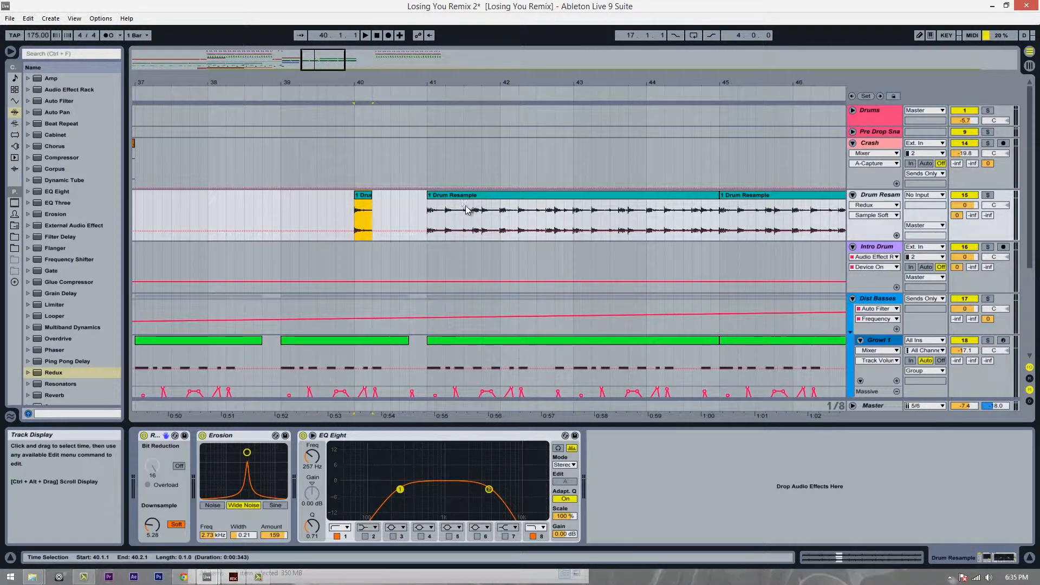
click(263, 214)
key(space)
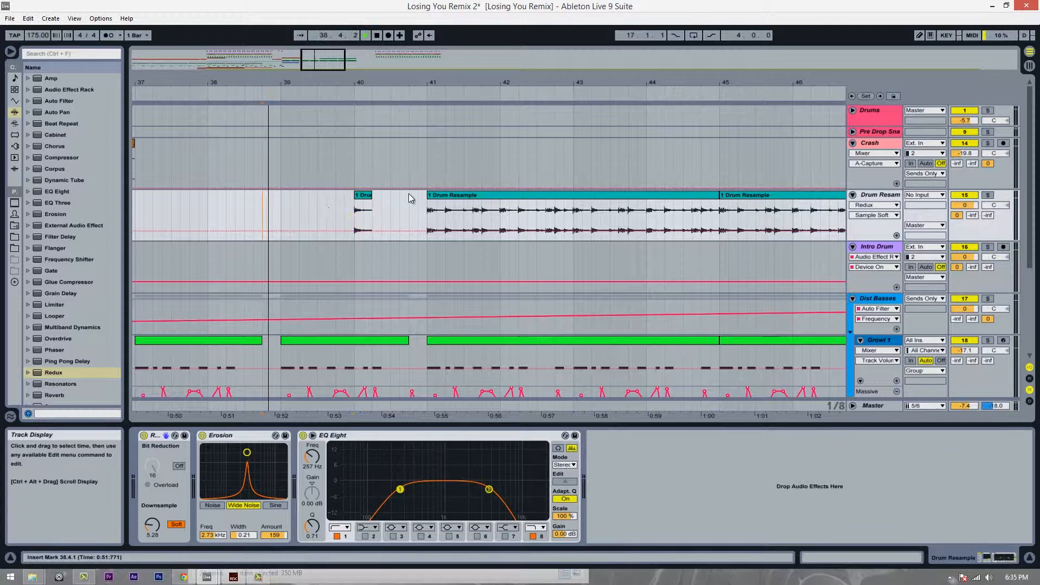
click(370, 195)
key(space)
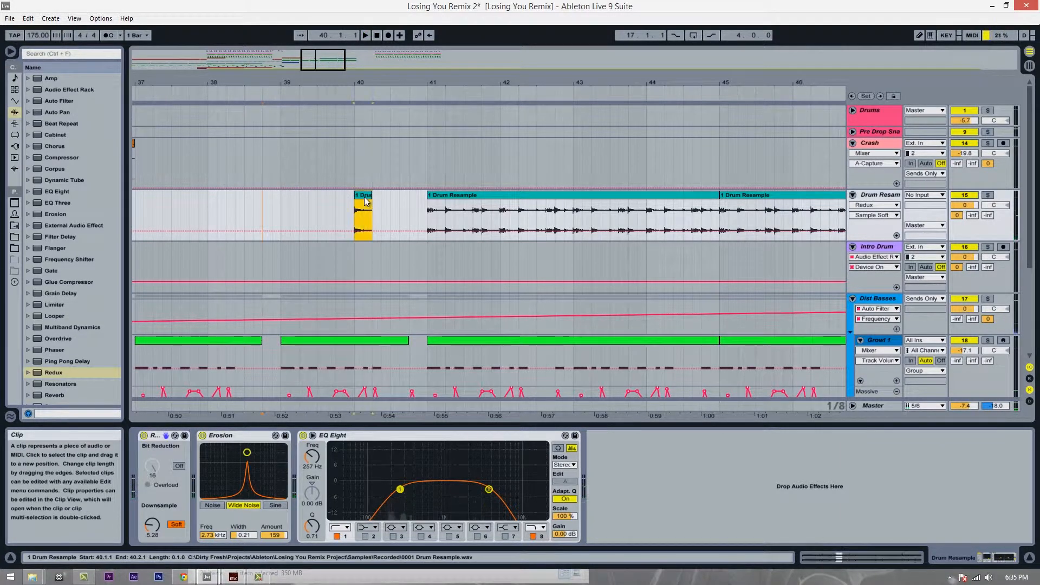
Duplicate the one-beat drum slice three times to fill bar 40 up to bar 41
drag(364, 76, 422, 79)
key(ctrl+d)
key(ctrl+d)
key(ctrl+d)
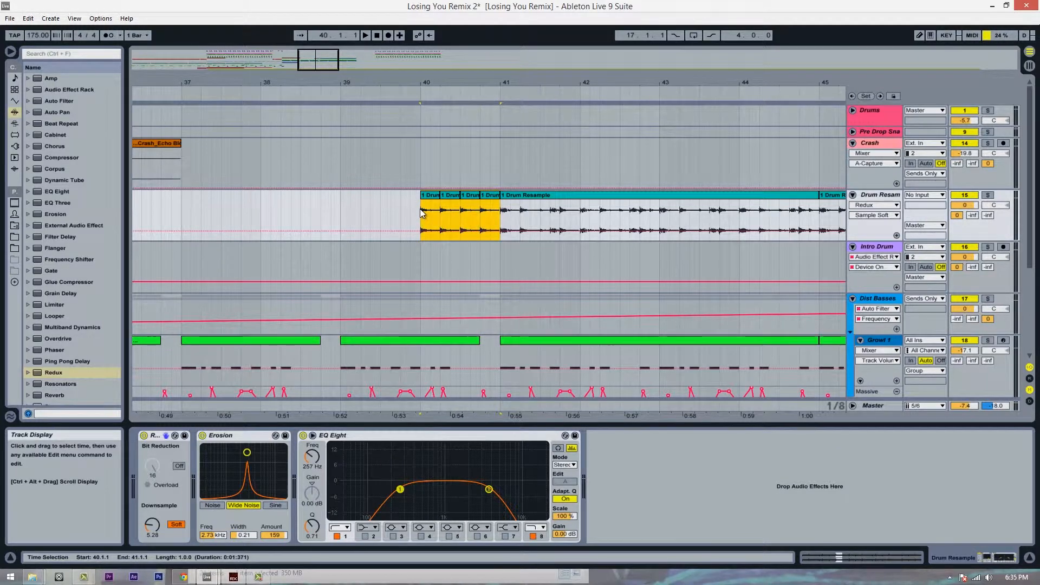
Copy the bar of repeated drum slices to bar 39 and play from its start
drag(421, 209, 349, 209)
click(336, 210)
key(space)
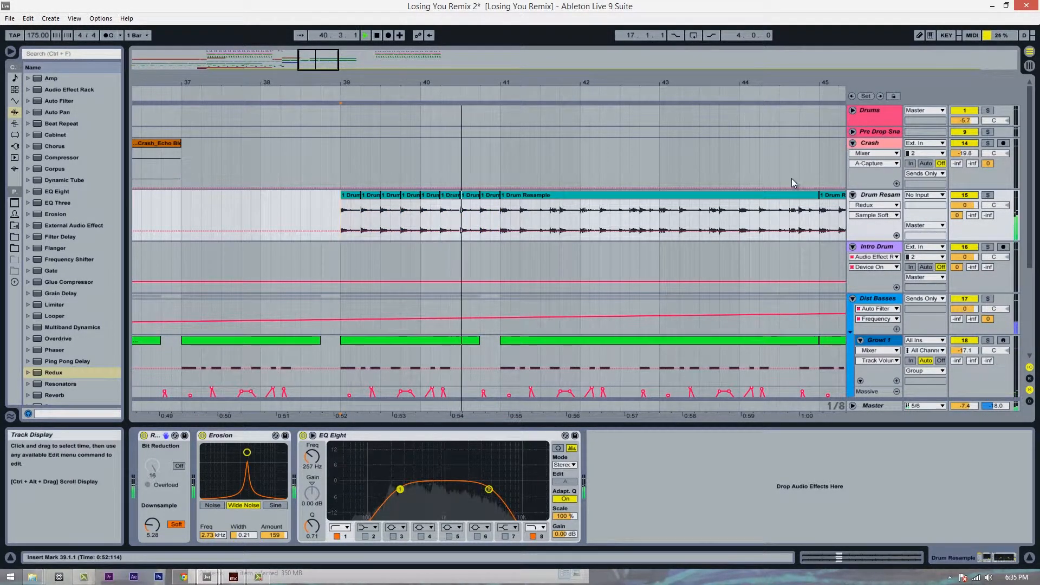
Copy a one-and-a-half-beat slice of the Drum Resample clip to 40.3.3, ending at bar 41, and play from bar 39
key(space)
key(space)
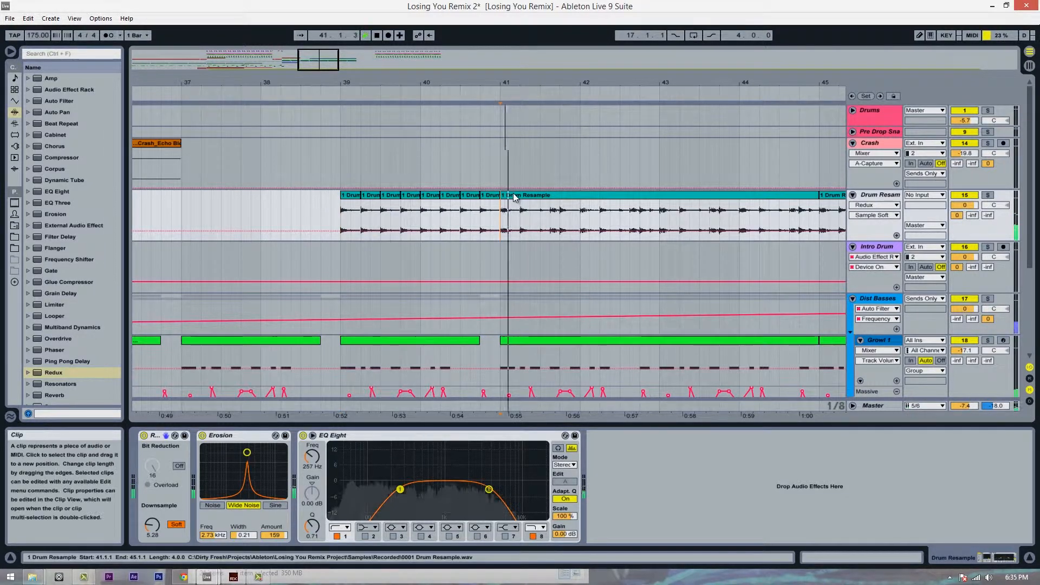
key(space)
drag(541, 219, 486, 203)
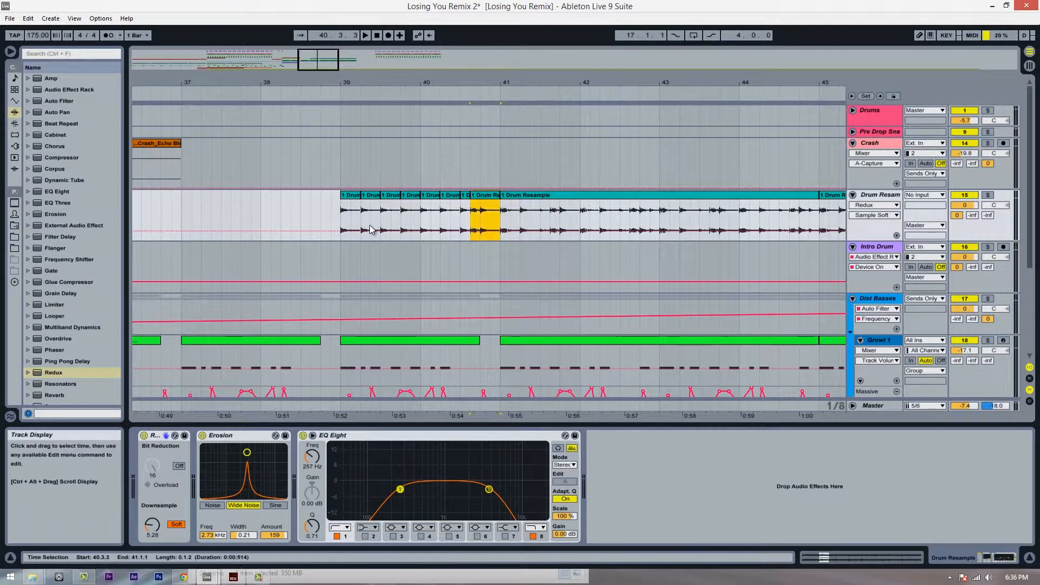
click(341, 218)
key(space)
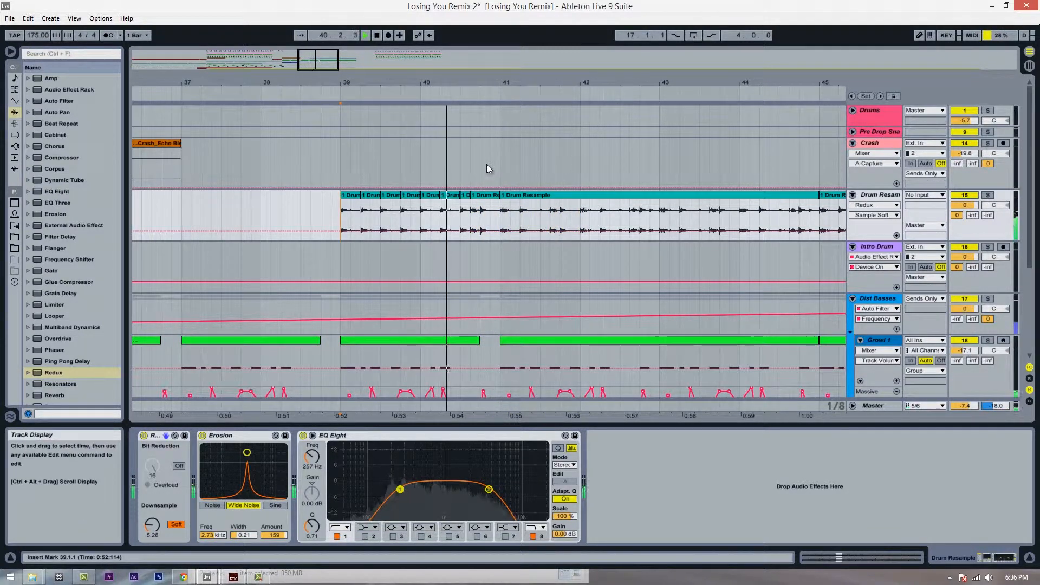
key(space)
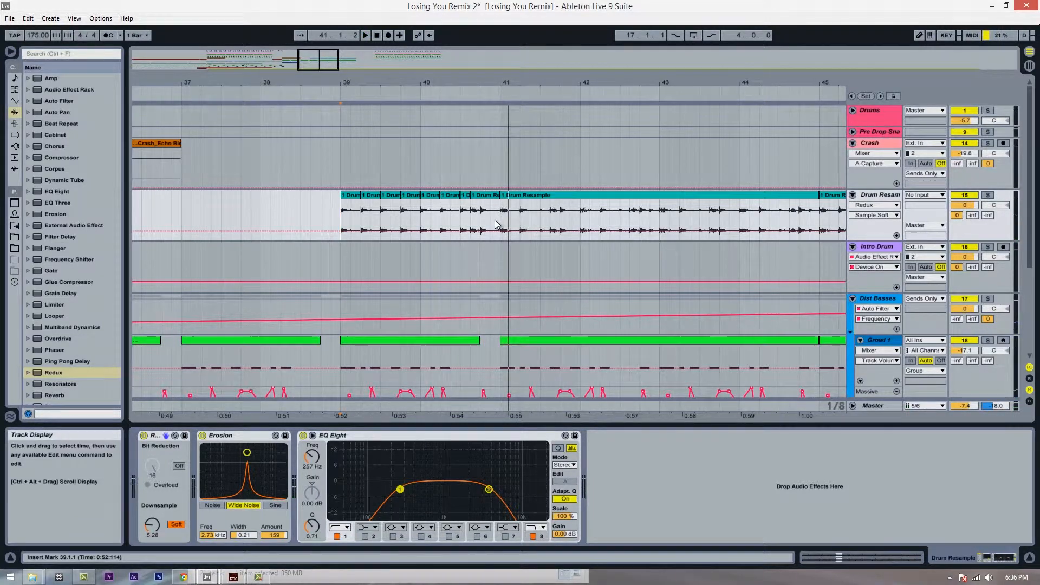
Copy the first half beat of the Drum Resample clip at bar 41 to 40.4.3 and return to bar 39
click(514, 222)
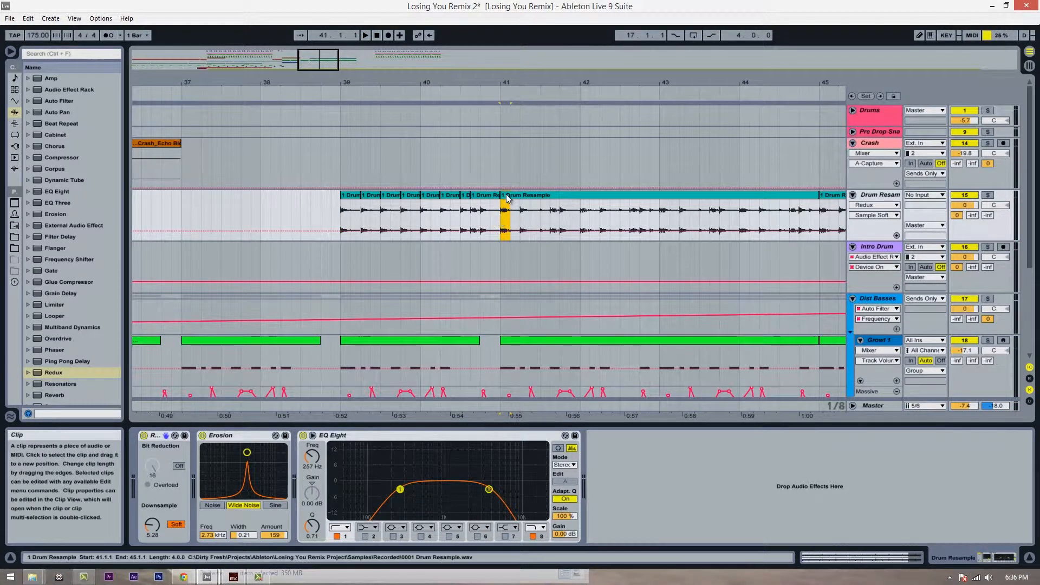
drag(500, 221, 491, 220)
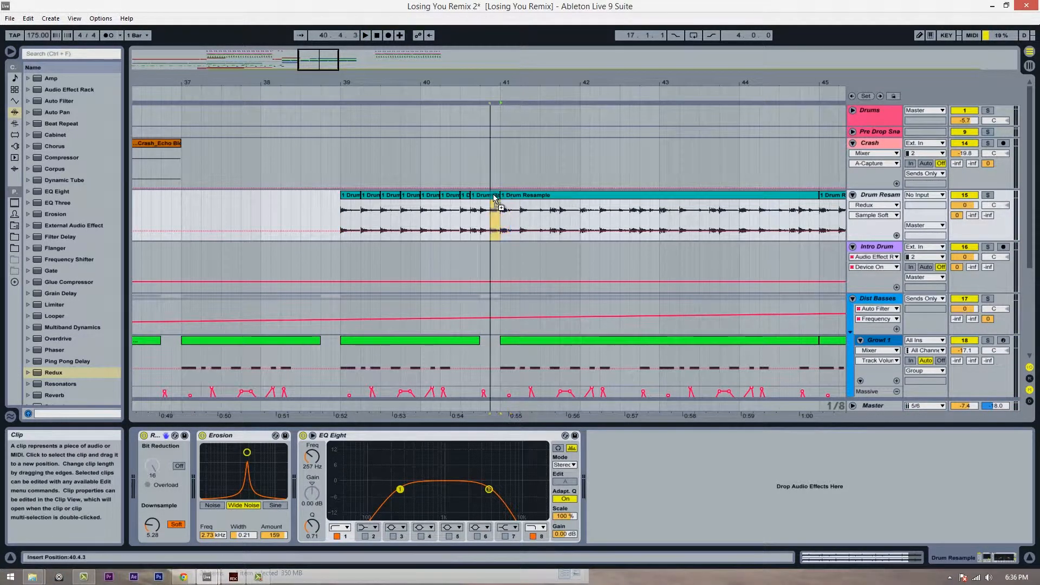
click(343, 218)
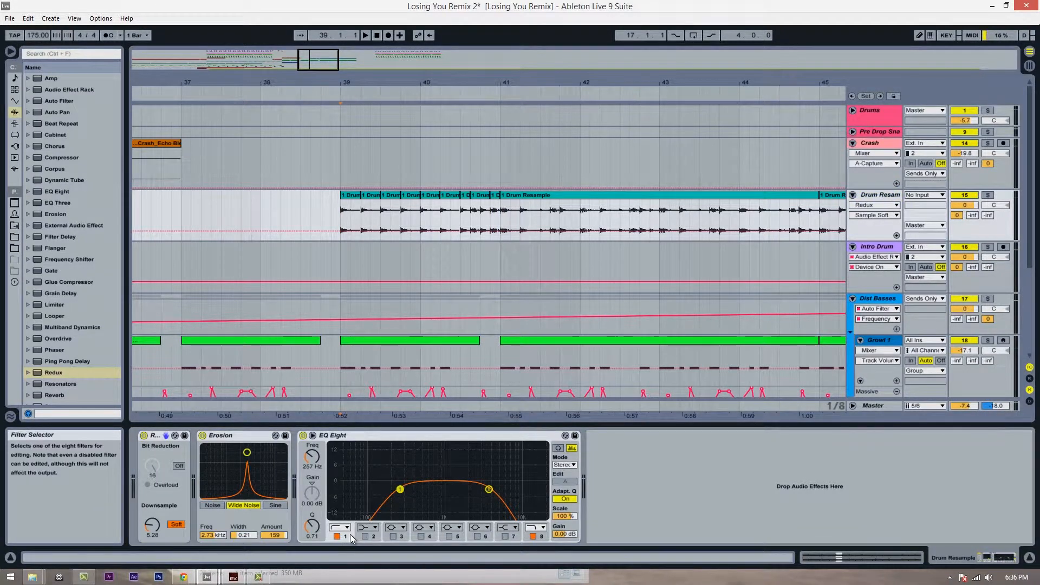
Raise EQ Eight filter 1 to 481 Hz and automate filter 8's frequency from 992 Hz at bar 39 to 2.21 kHz at bar 40
mouse_move(307, 455)
mouse_down()
mouse_move(307, 439)
mouse_move(318, 467)
mouse_up()
click(544, 537)
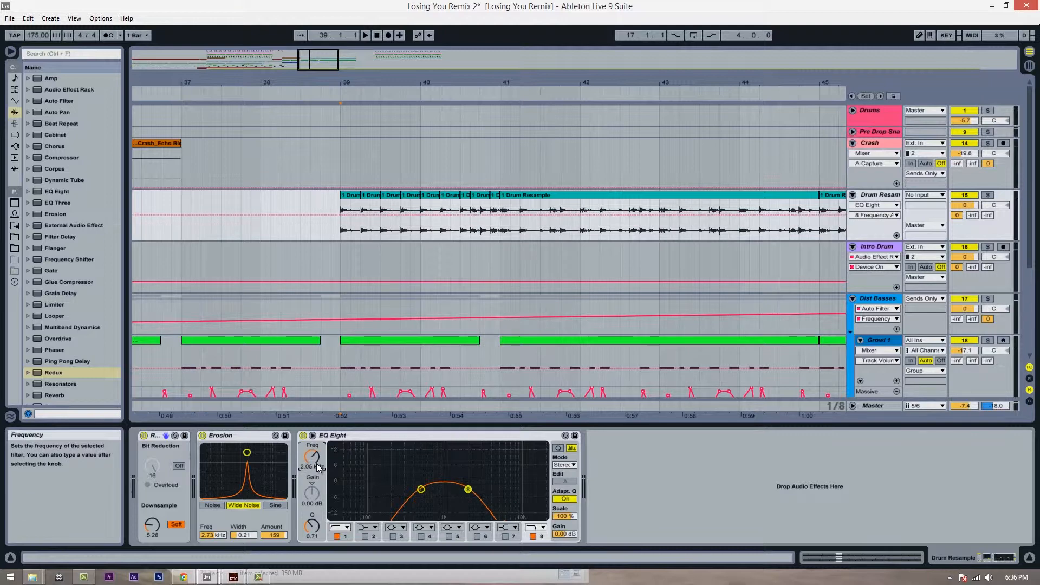
right_click(317, 466)
click(327, 470)
drag(343, 216, 381, 222)
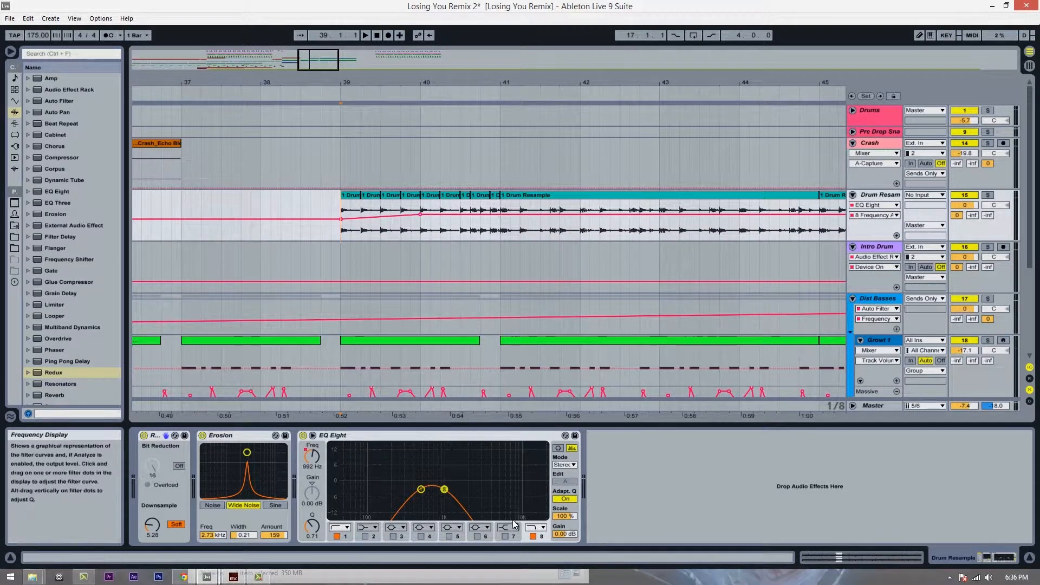
Automate EQ Eight filter 1's frequency to fall from 811 Hz at bar 39 to a lower value at bar 40, and play it
click(346, 538)
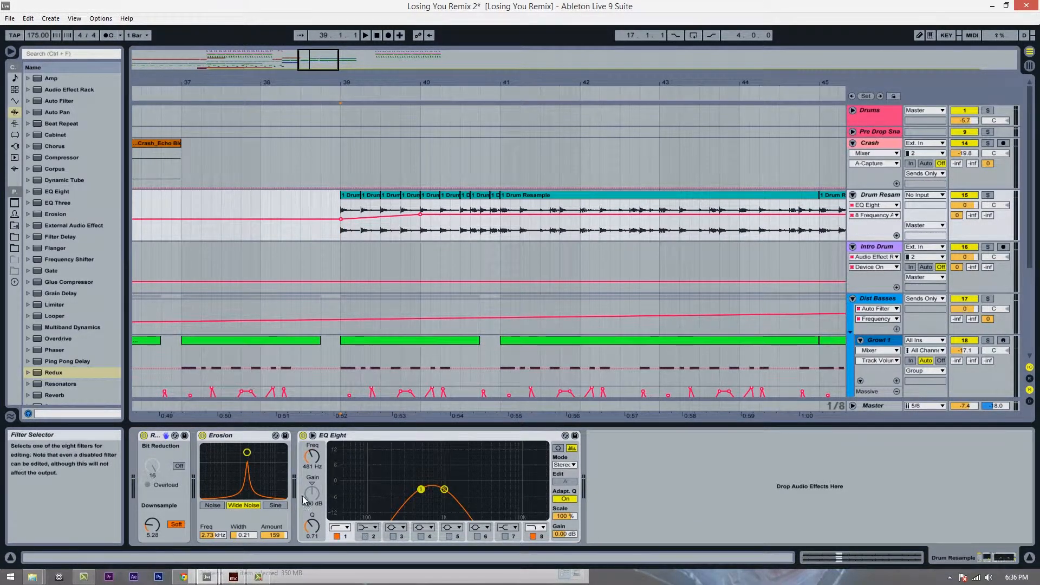
drag(312, 457, 312, 455)
right_click(314, 456)
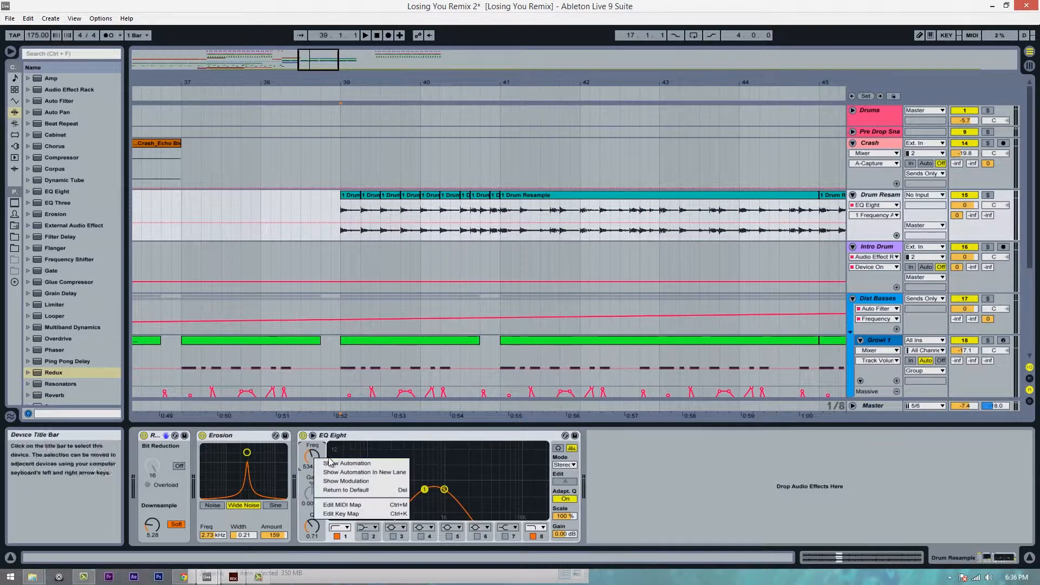
click(331, 463)
drag(337, 223, 420, 225)
click(420, 224)
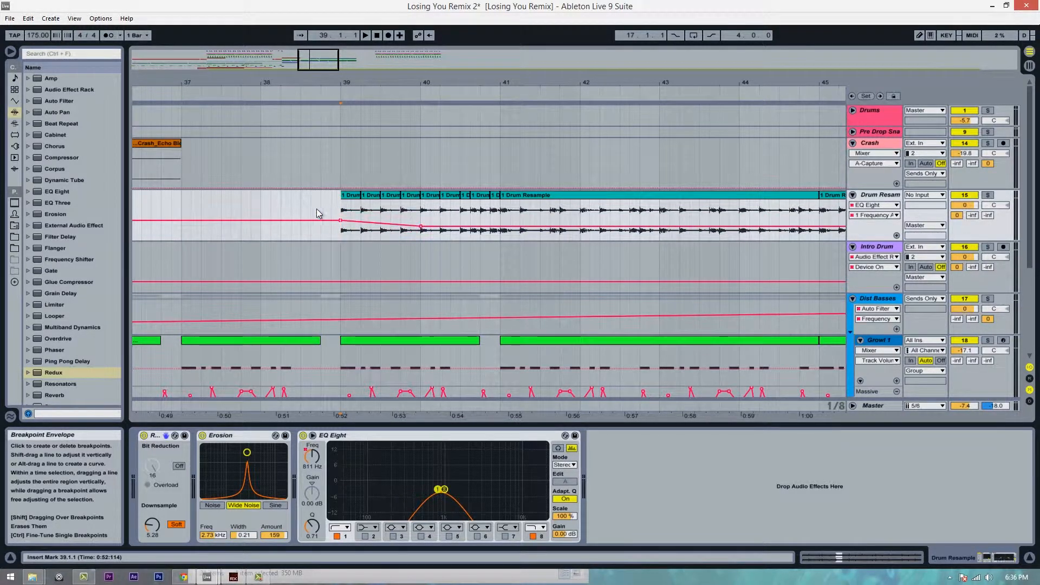
key(space)
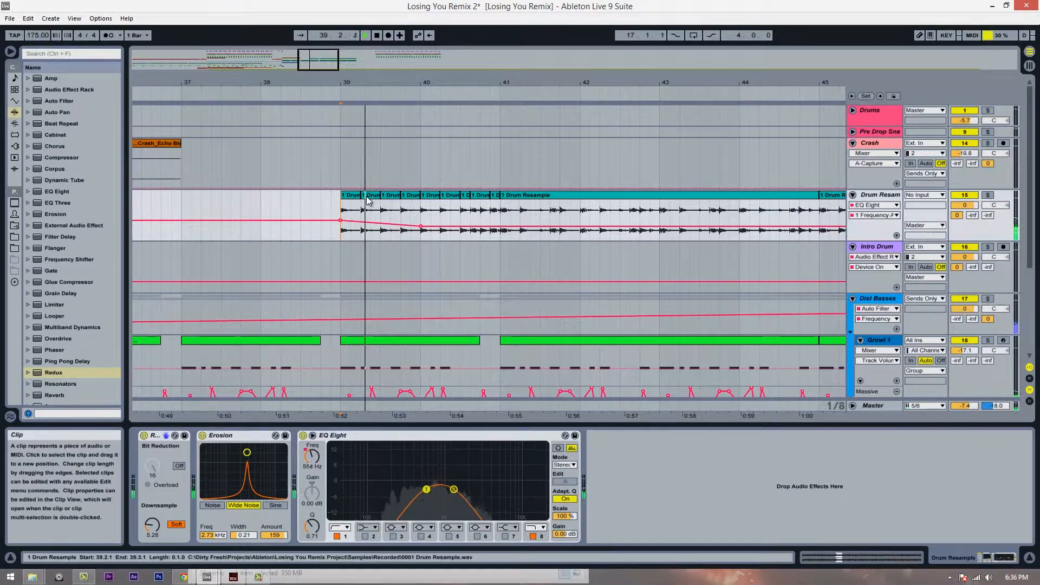
Move the end breakpoint of the filter 1 frequency automation to bar 41 at about 493 Hz
click(421, 227)
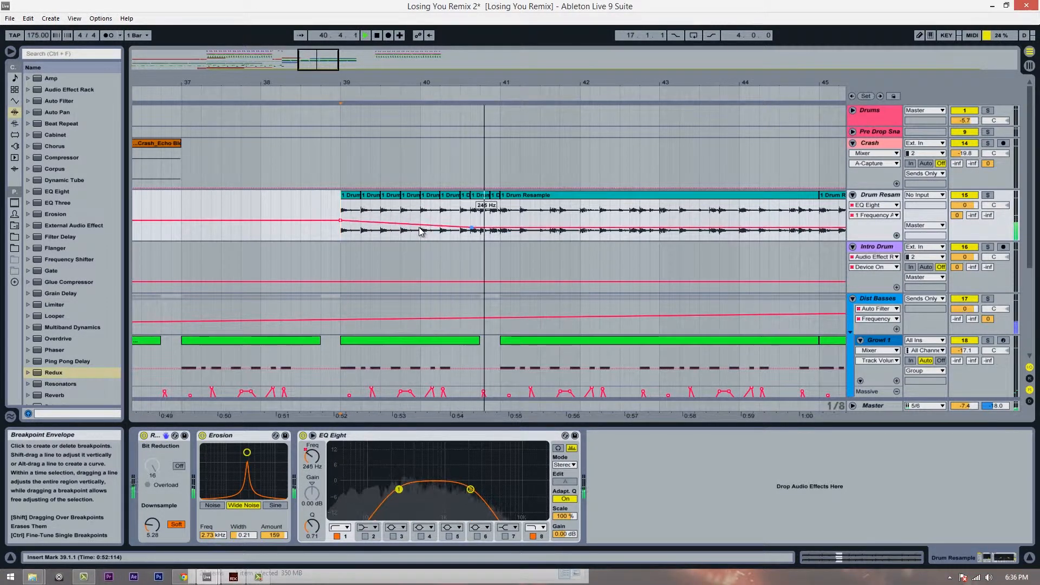
drag(420, 227, 421, 226)
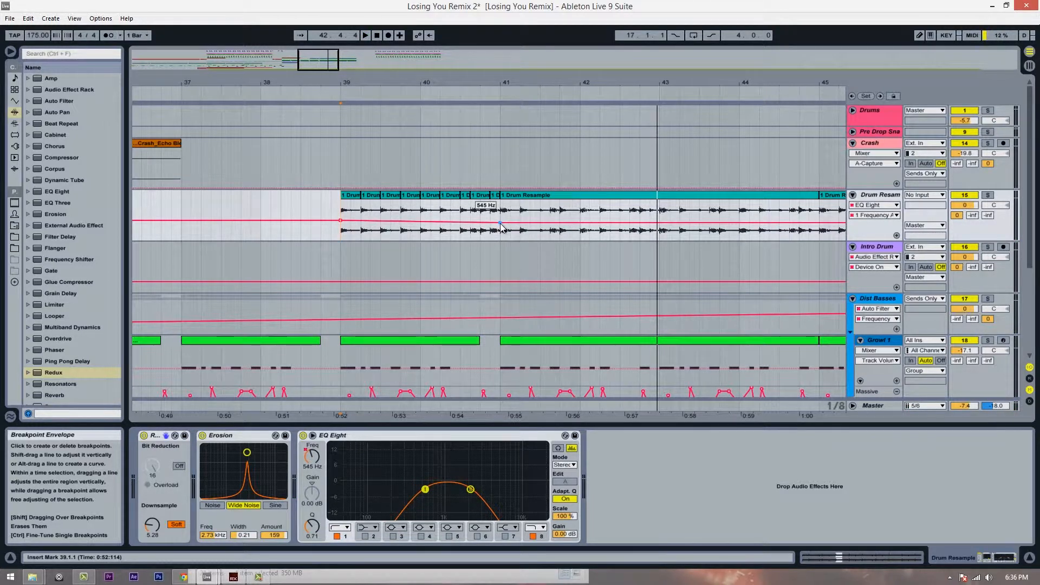
drag(500, 223, 500, 223)
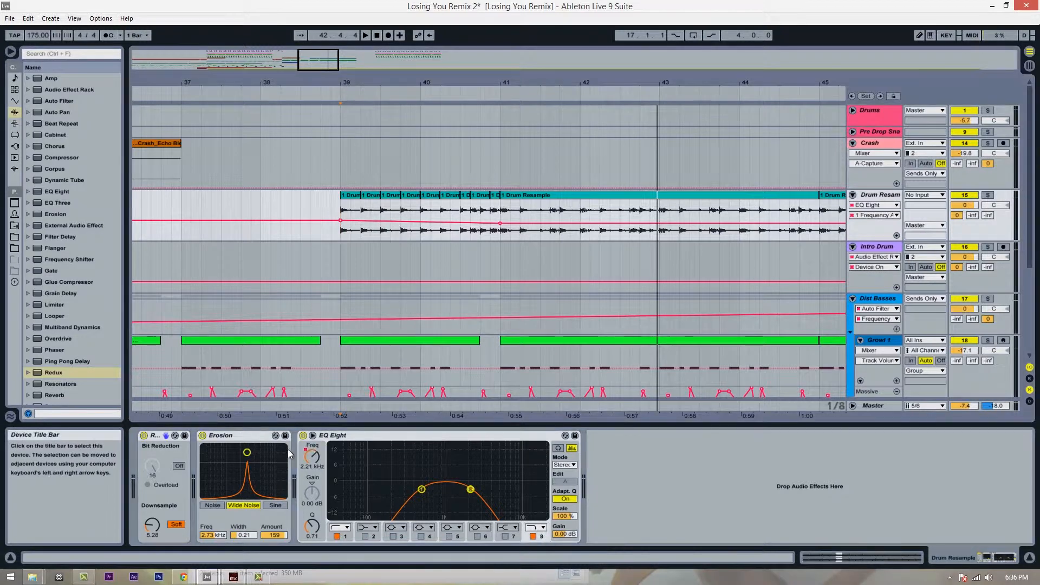
Move the filter 8 frequency automation's end breakpoint to bar 41 at 1.81 kHz and lower its bar 39 start to 493 Hz
click(311, 457)
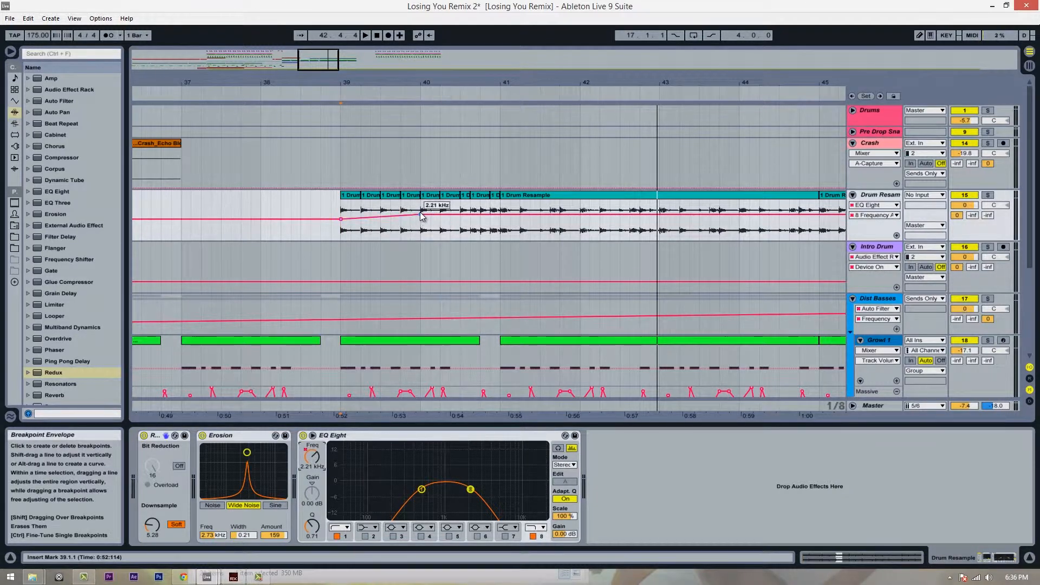
drag(420, 214, 503, 215)
key(space)
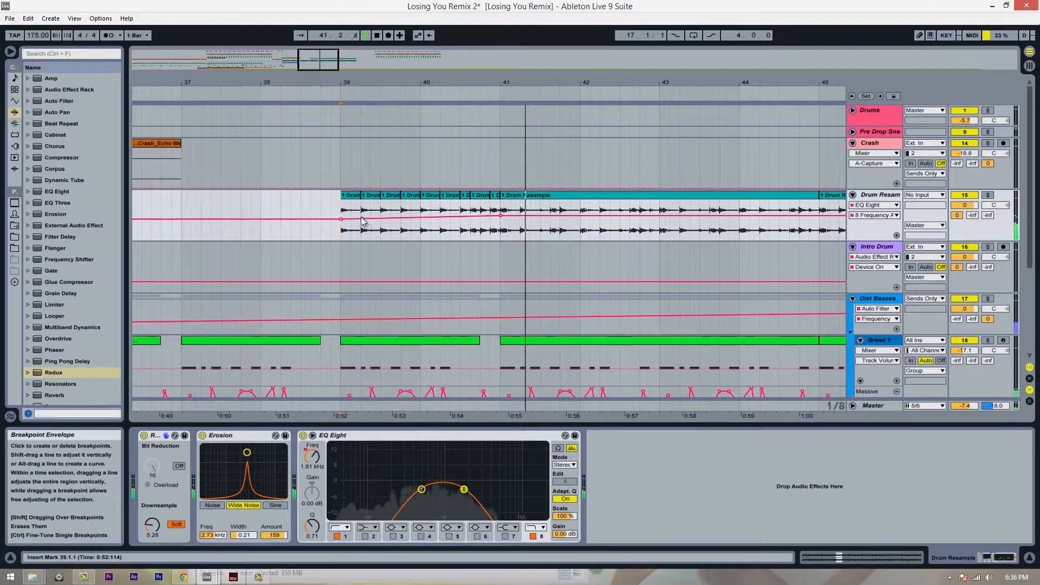
drag(340, 217, 340, 219)
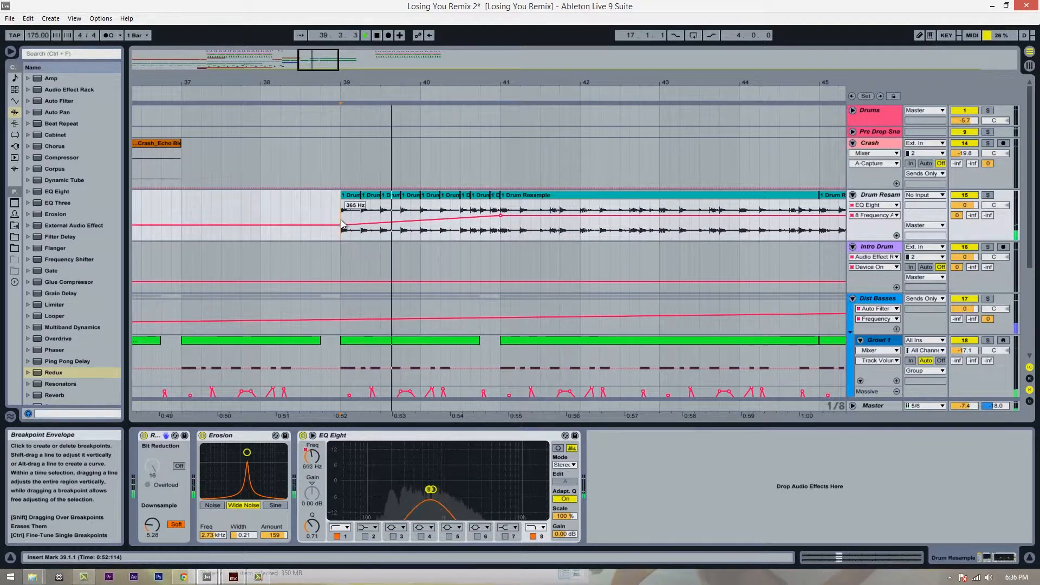
drag(340, 219, 341, 218)
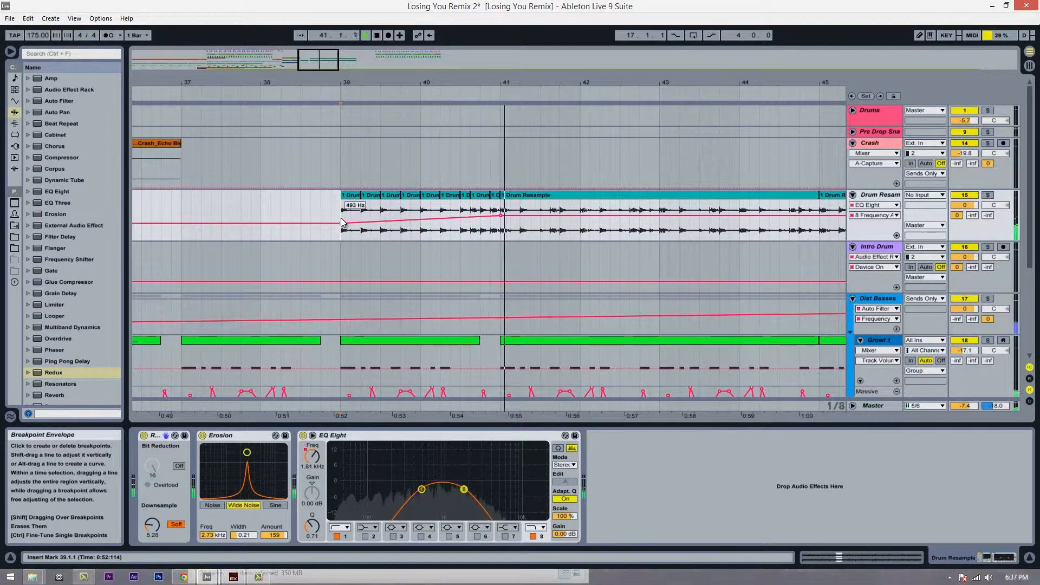
key(space)
Raise the start of the filter 1 frequency automation at bar 39 to 1.41 kHz and listen to the drum build-in
click(345, 536)
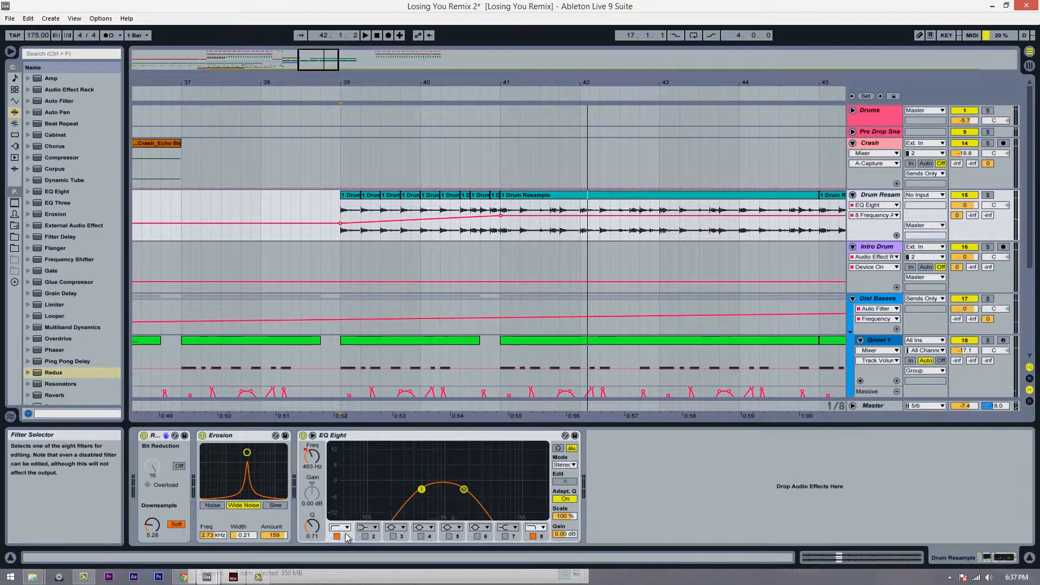
click(313, 456)
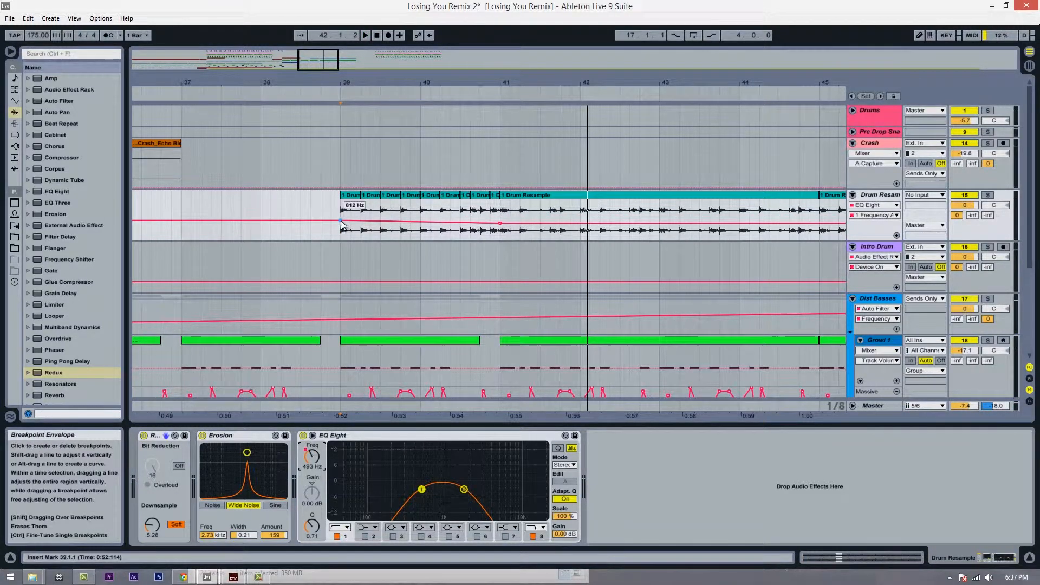
drag(340, 220, 340, 218)
key(space)
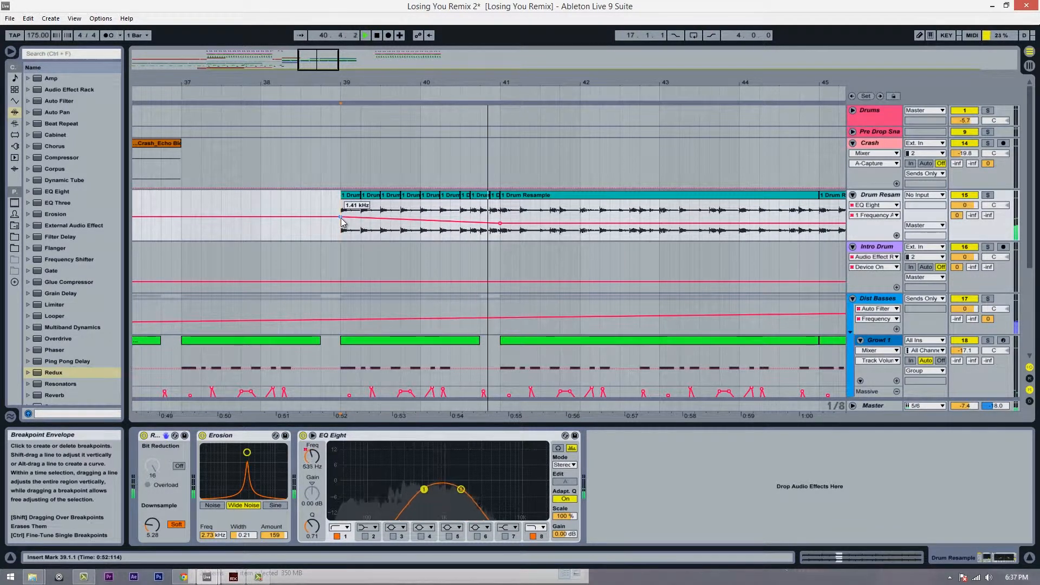
drag(545, 81, 391, 80)
key(space)
Play the arrangement from bar 31 to hear the lead-in to the drop
scroll(399, 247, down, 3)
scroll(399, 236, up, 3)
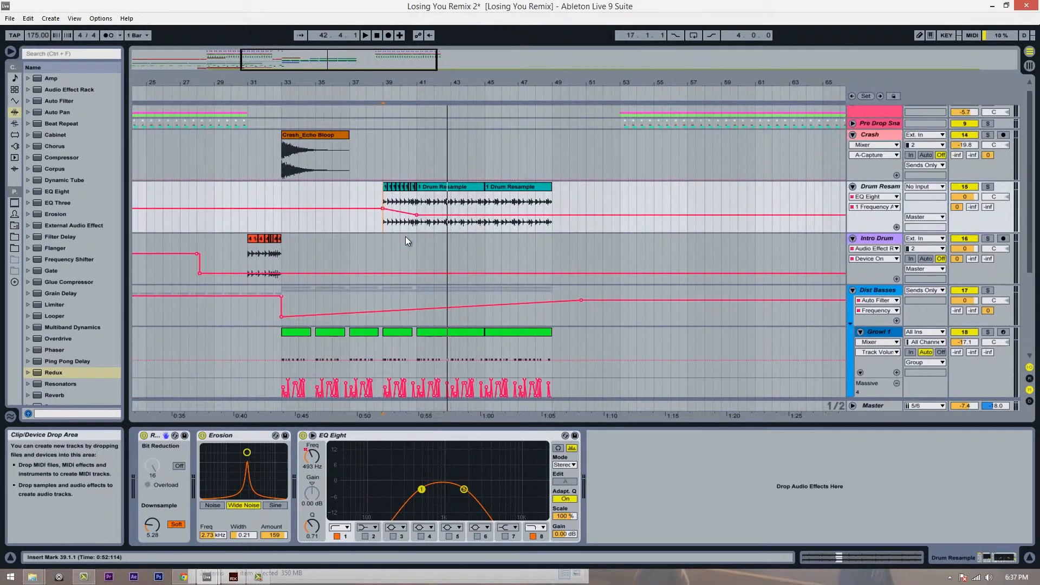
scroll(395, 232, up, 1)
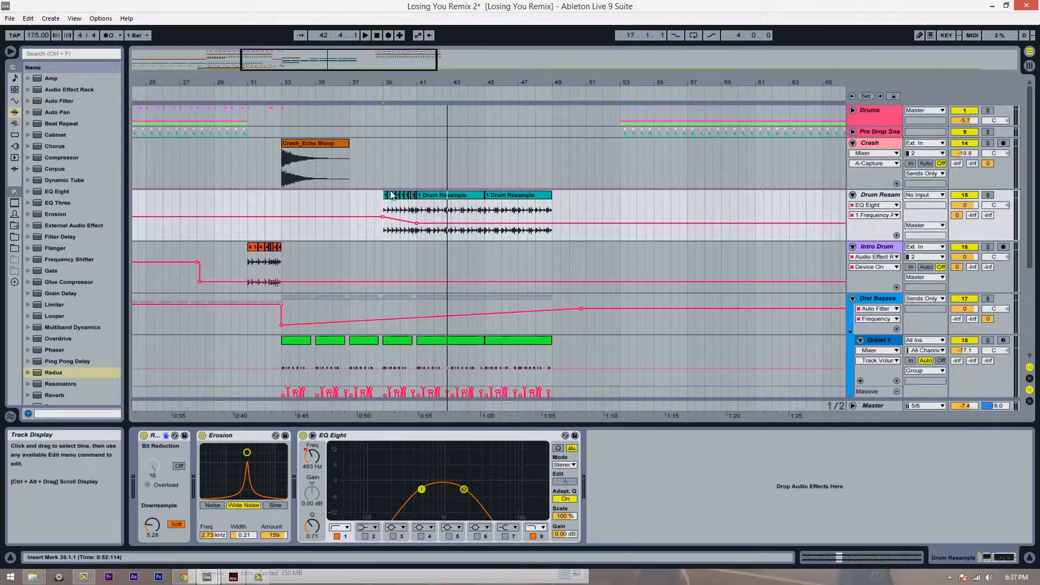
scroll(391, 194, down, 1)
mouse_move(418, 84)
mouse_down()
mouse_move(430, 102)
mouse_move(413, 102)
mouse_up()
scroll(386, 209, up, 1)
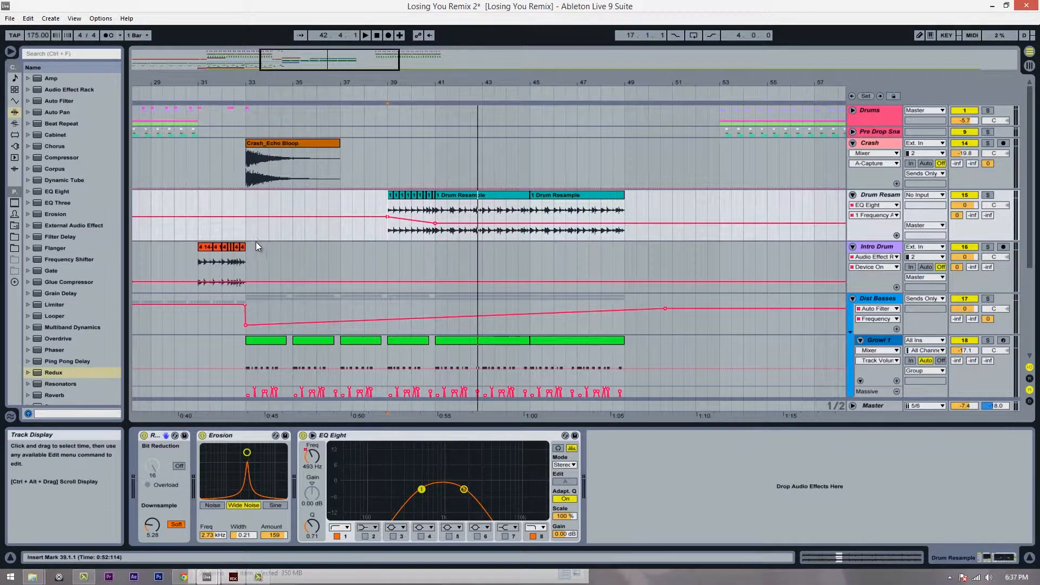
click(244, 233)
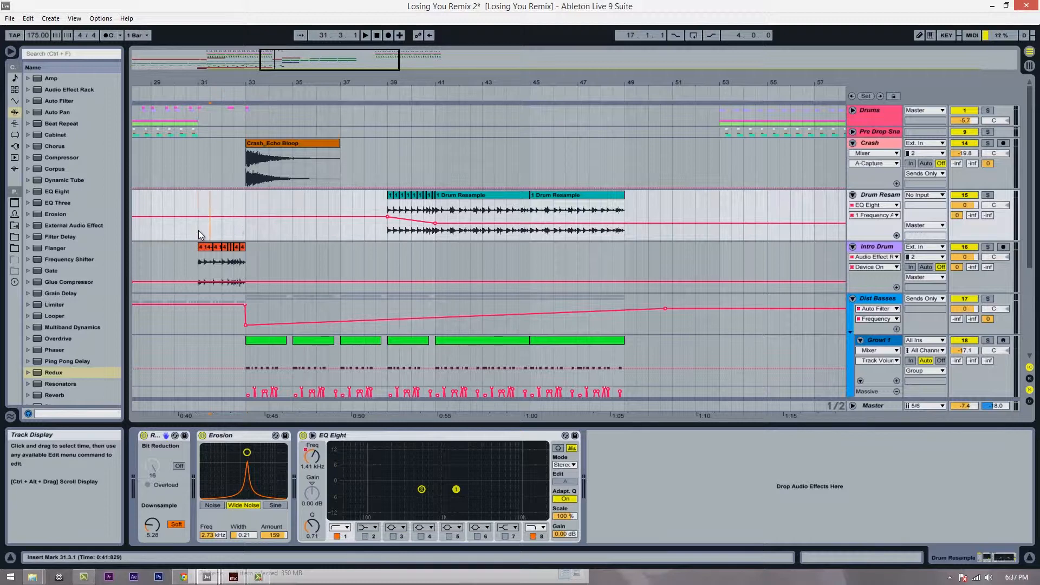
key(space)
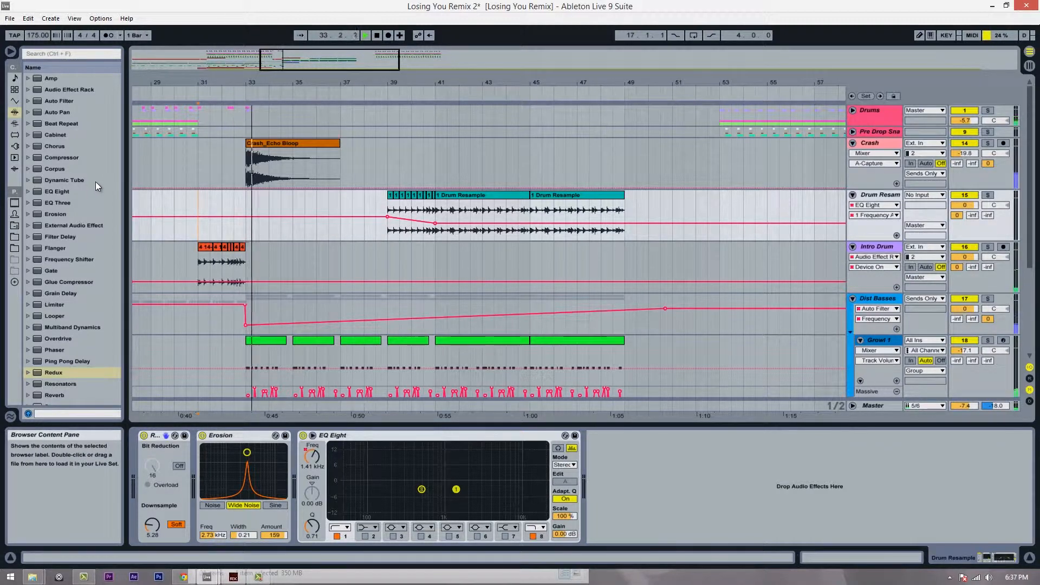
Stop playback, unfold the Vocal Chops group and show the device chain of its 28 Audio track
scroll(171, 208, down, 5)
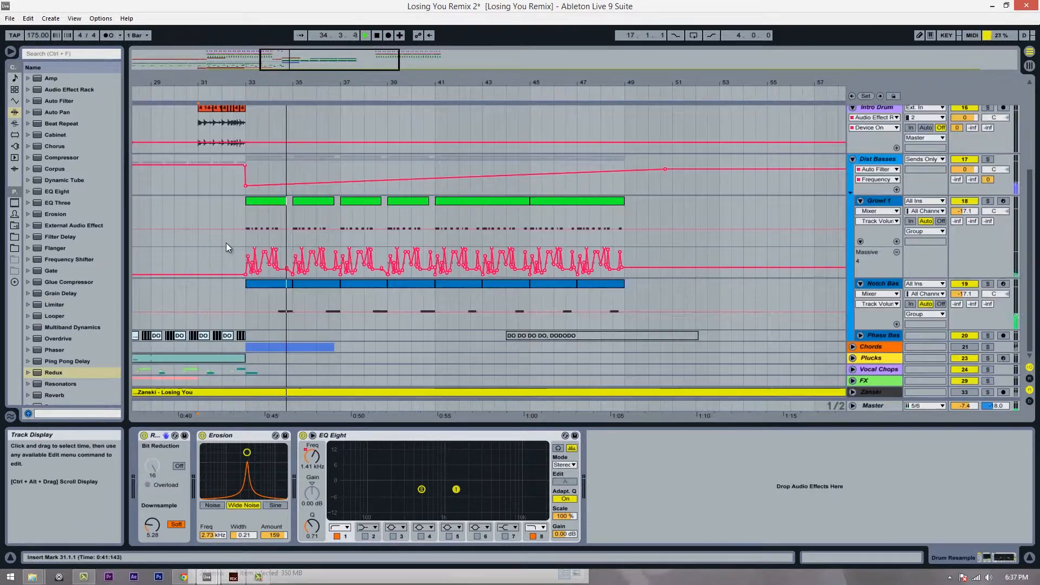
click(852, 370)
key(space)
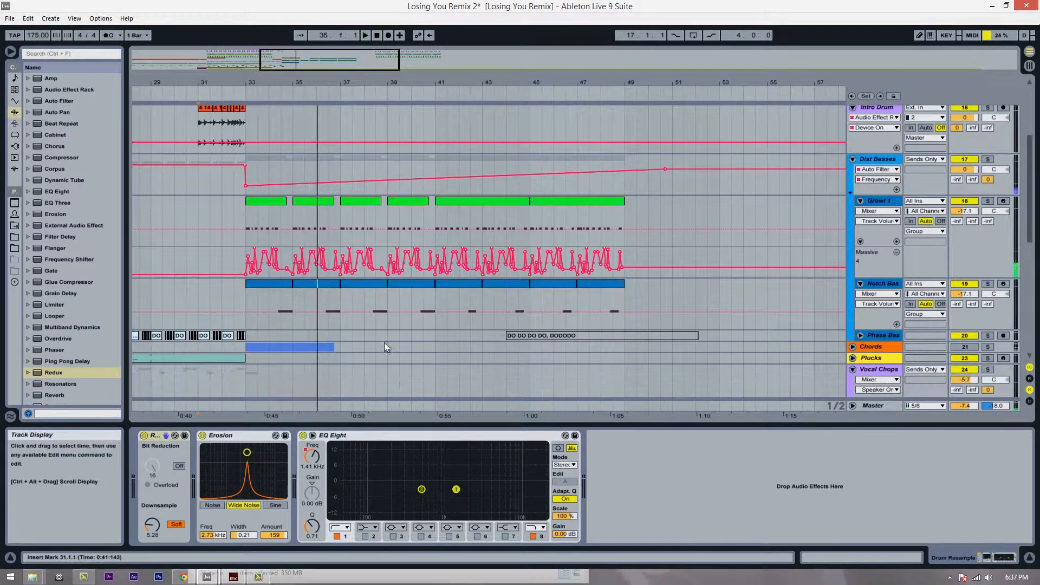
scroll(384, 347, down, 6)
scroll(848, 310, down, 1)
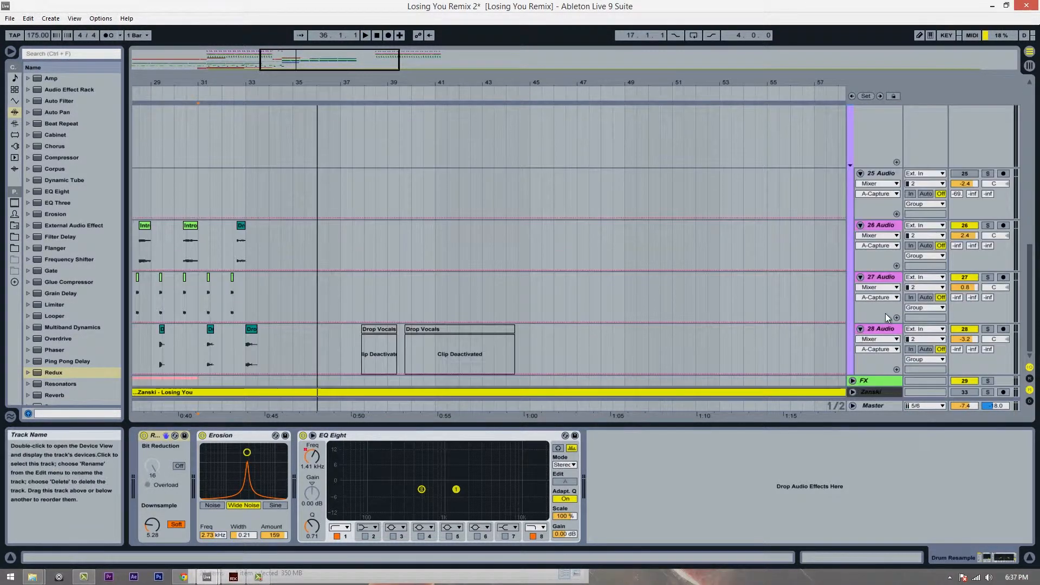
click(890, 328)
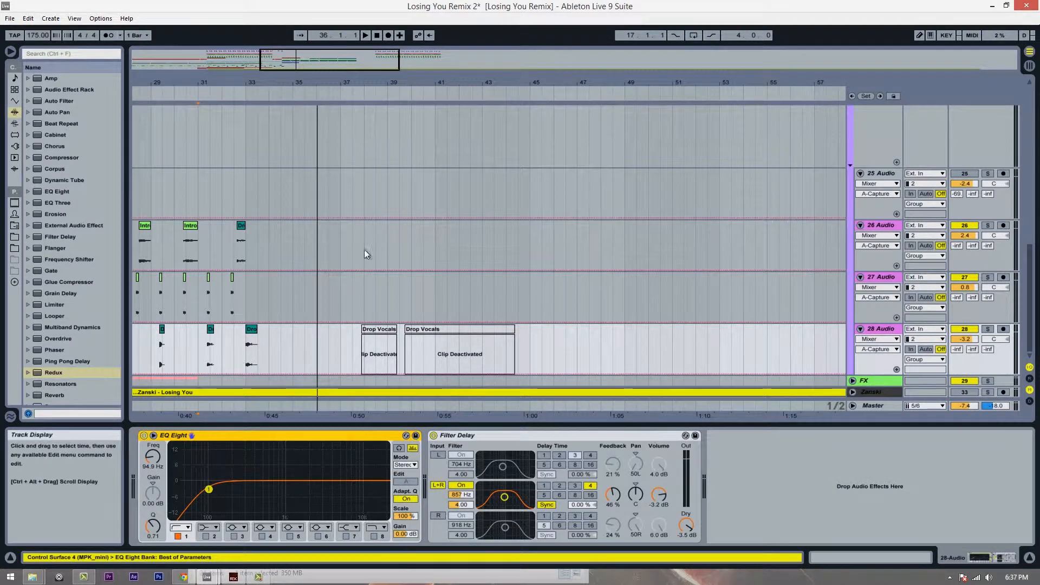
Automate the Filter Delay's 2 Feedback on 28 Audio to rise just before the vocal chop at bar 33, and play from 30.3
right_click(615, 494)
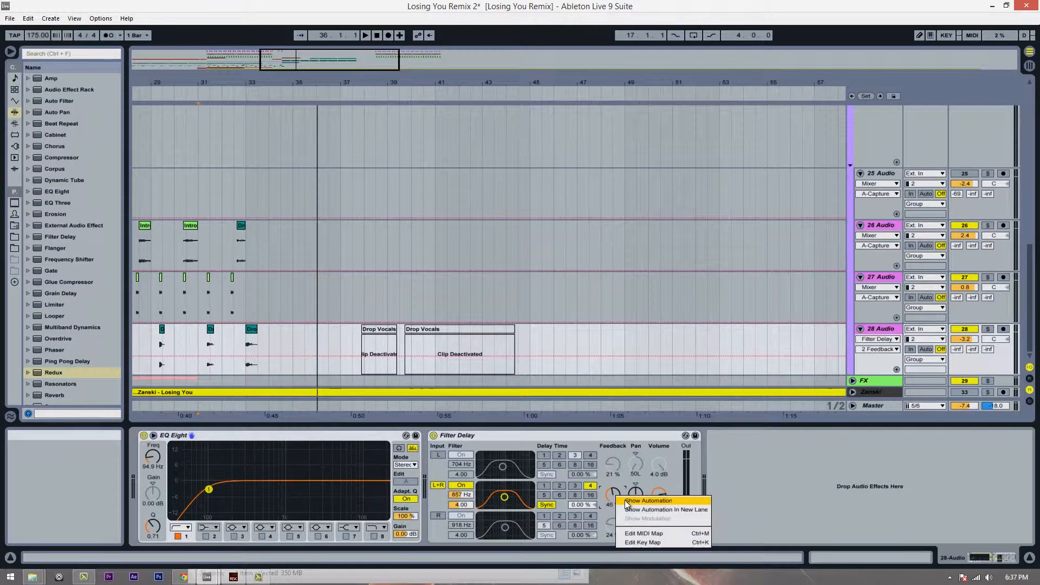
click(629, 499)
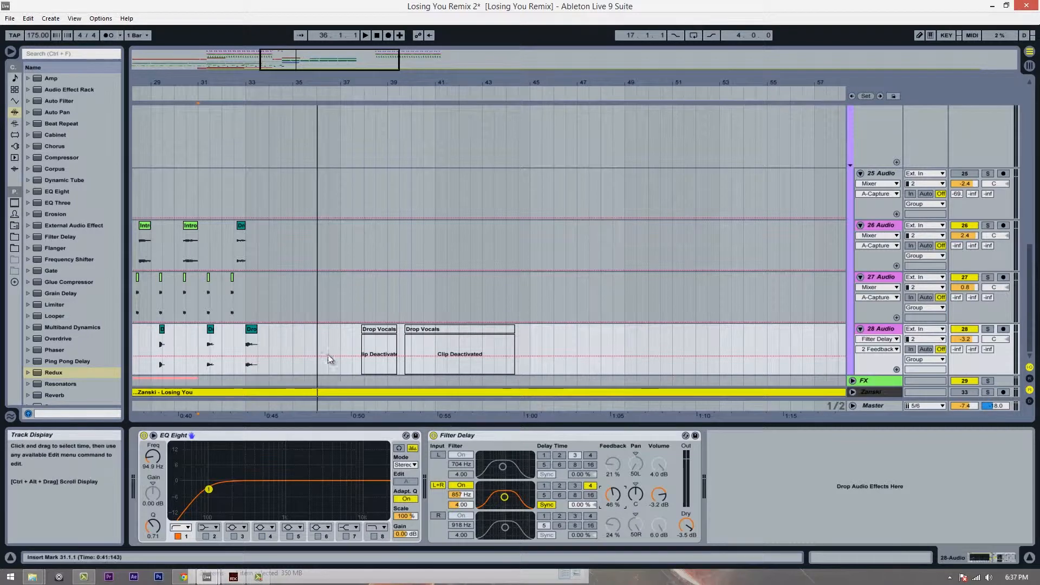
click(242, 356)
drag(243, 352, 245, 343)
click(234, 349)
click(190, 341)
key(space)
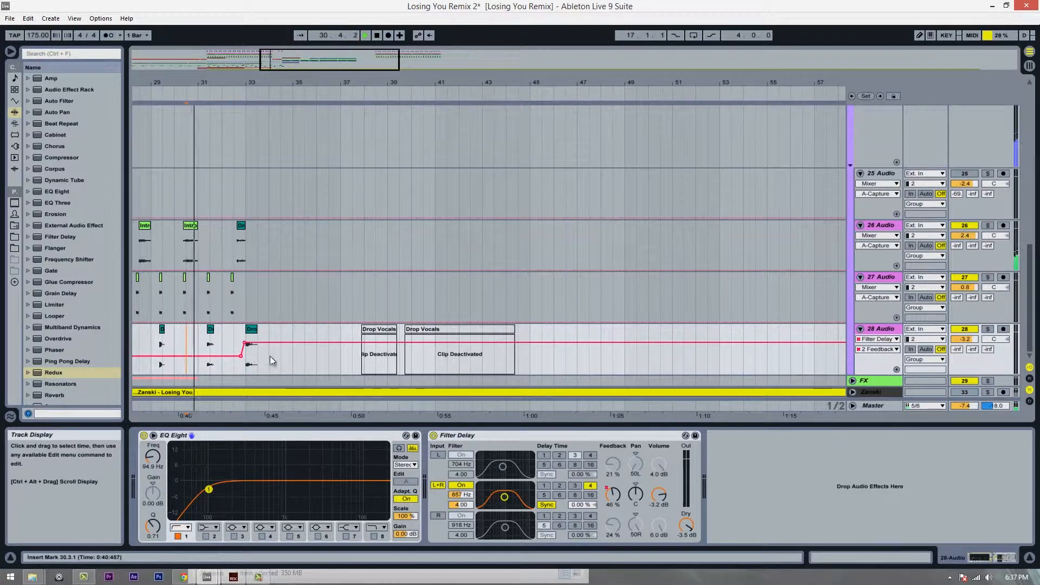
Raise the Filter Delay's 2 Feedback automation at bar 33 on 28 Audio to 89 % while the drop plays
scroll(456, 292, up, 10)
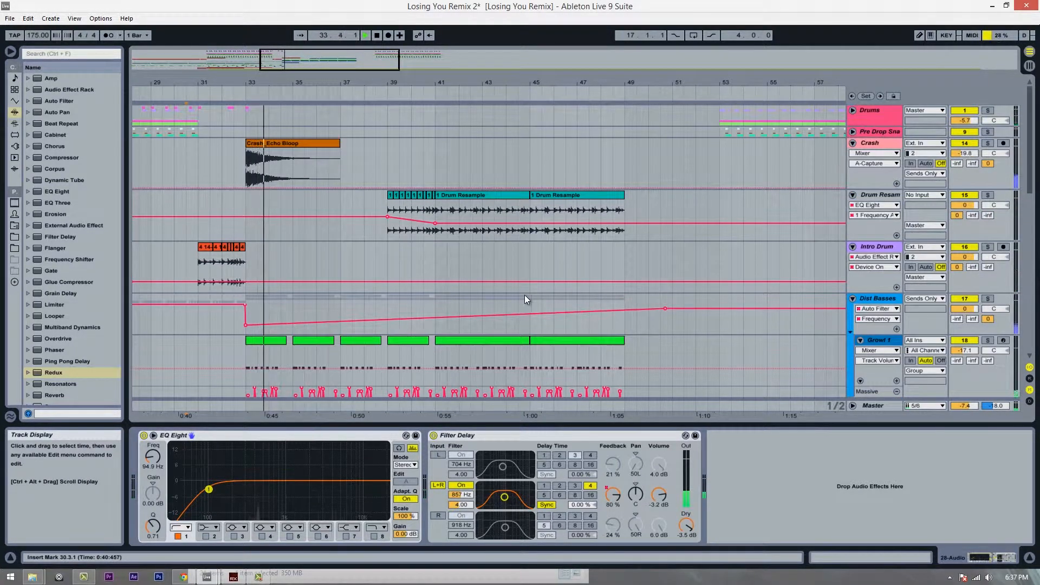
scroll(351, 301, down, 10)
scroll(325, 303, down, 6)
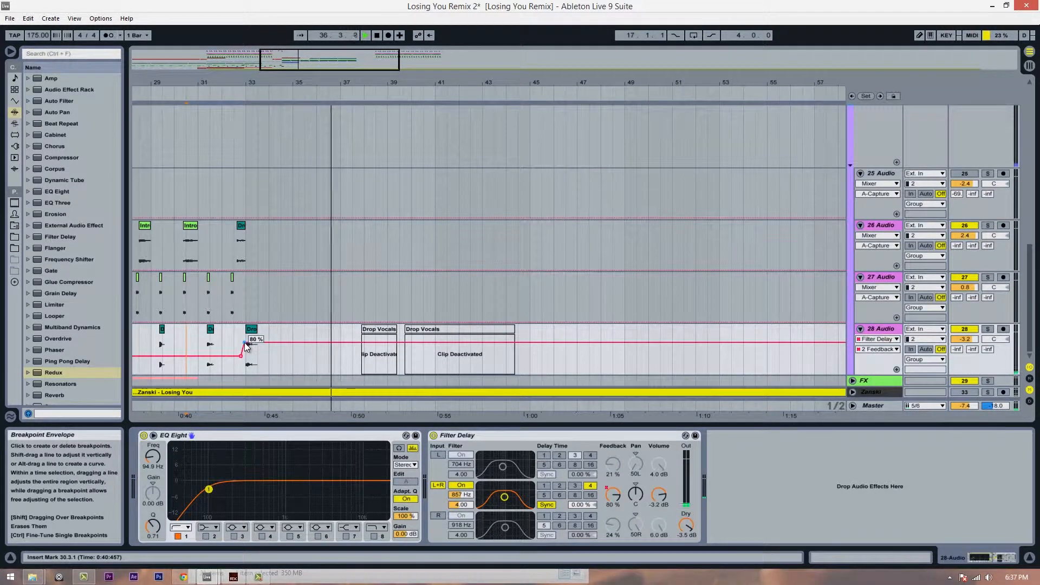
drag(248, 343, 247, 342)
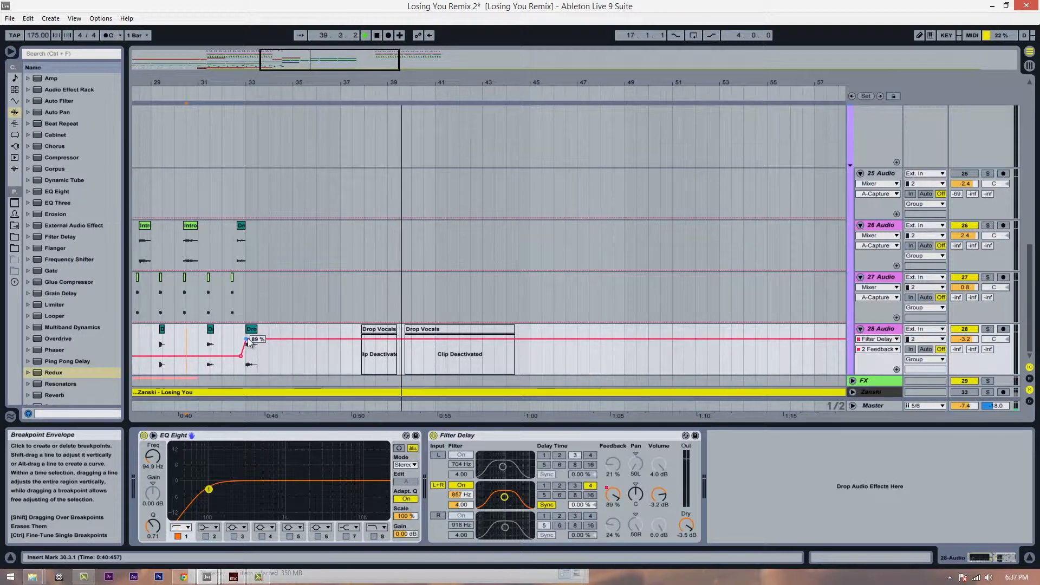
scroll(392, 265, up, 8)
scroll(392, 260, up, 5)
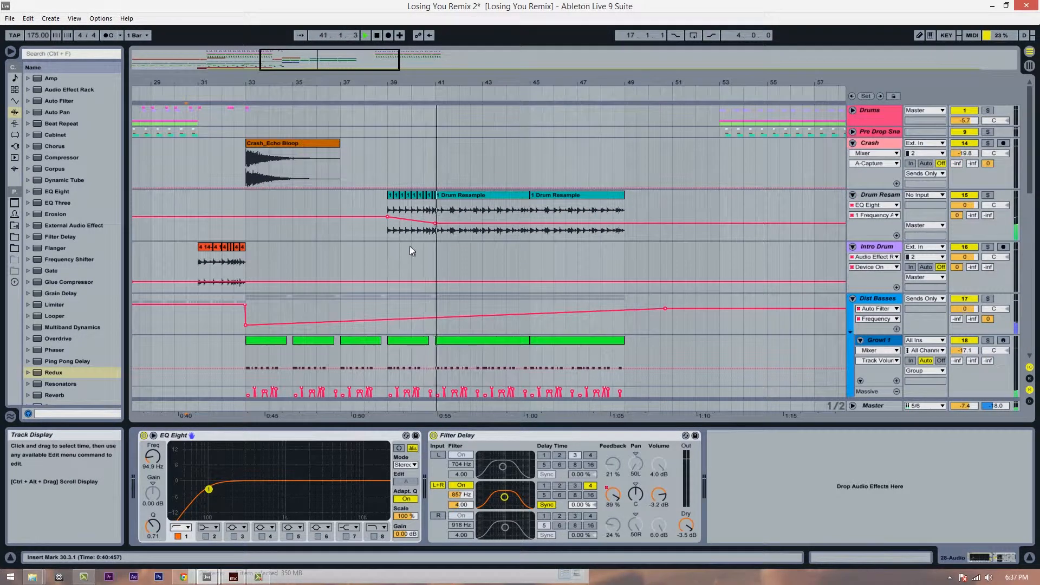
Try to copy the short Drum Resample clips from bar 39 back to bar 37, and undo the copy
drag(405, 75, 432, 84)
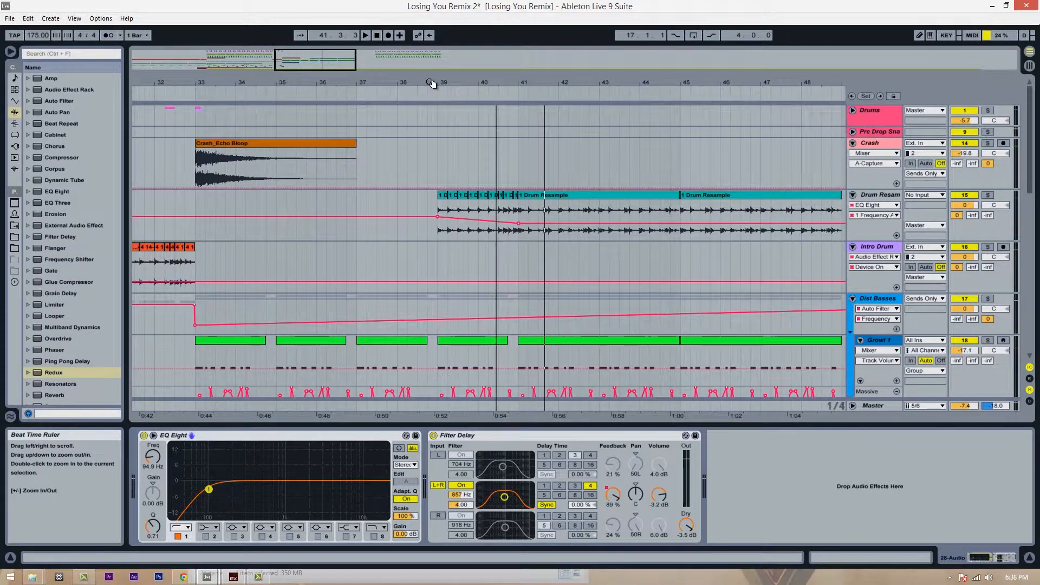
click(426, 229)
drag(442, 233, 506, 233)
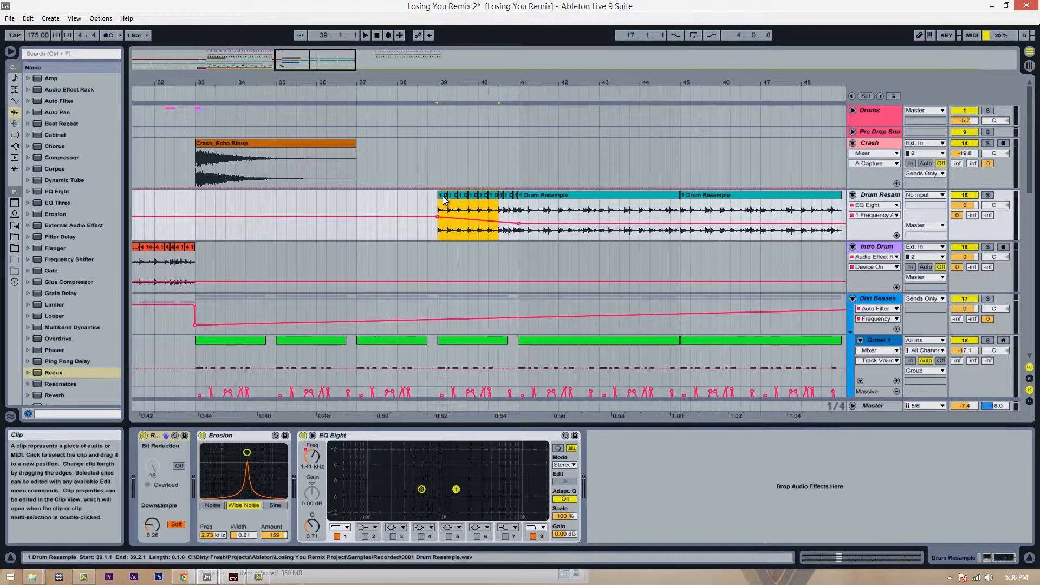
drag(443, 196, 366, 197)
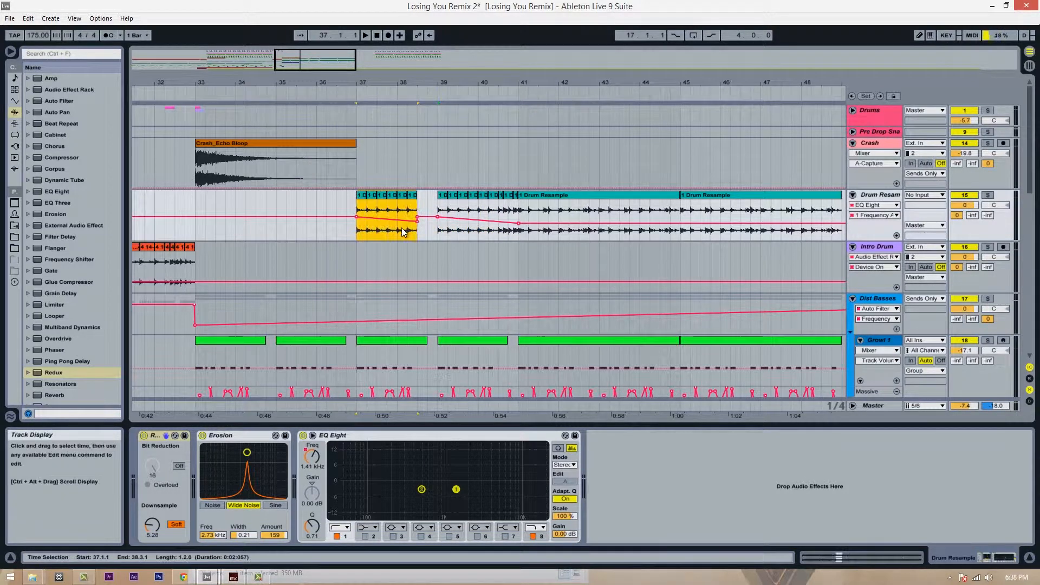
drag(400, 232, 416, 233)
key(ctrl+z)
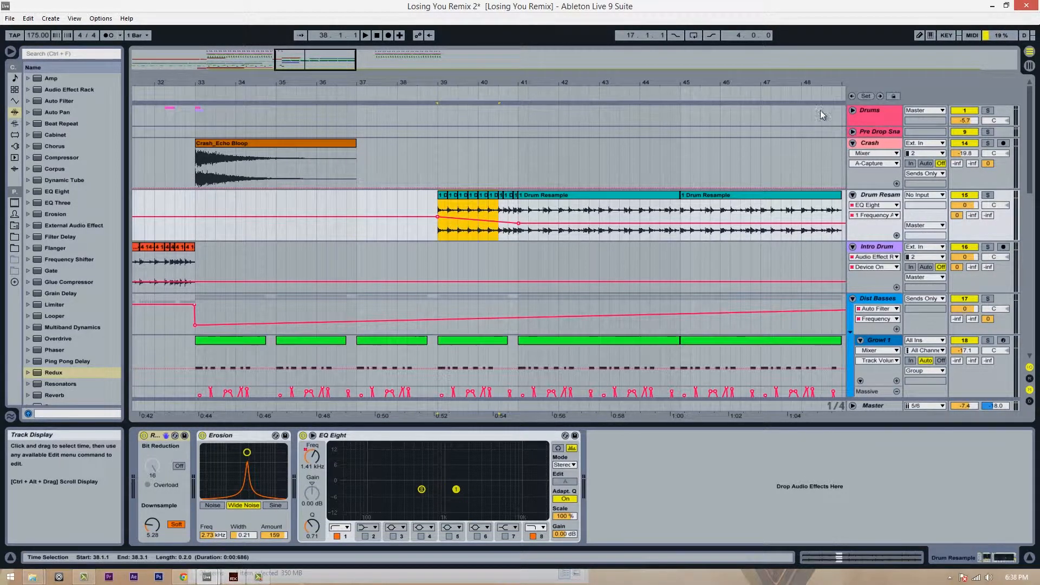
Lock the automation envelopes and copy the short Drum Resample clips to fill bars 37 to 39
click(897, 95)
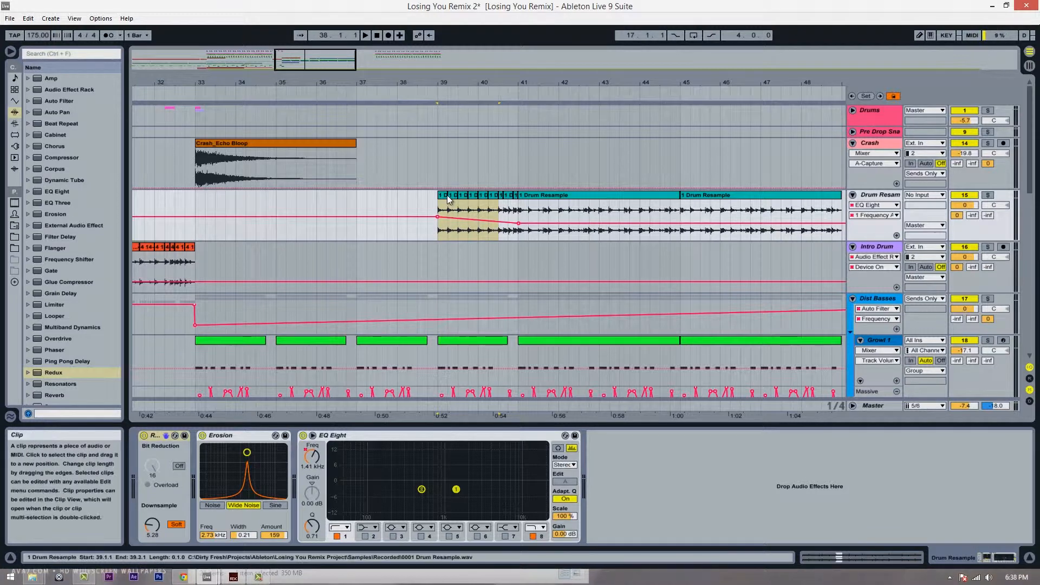
drag(446, 195, 367, 208)
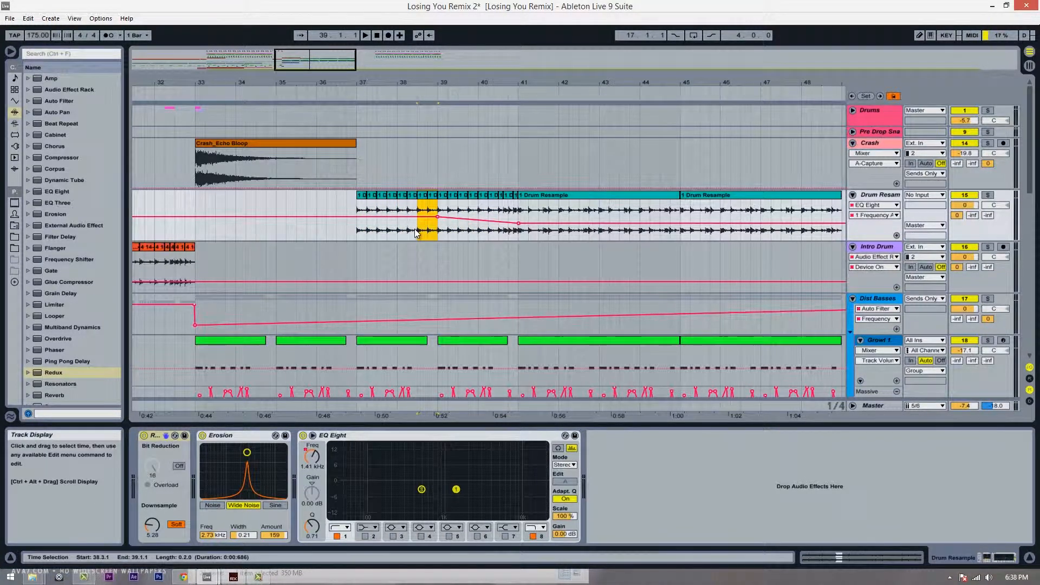
click(449, 223)
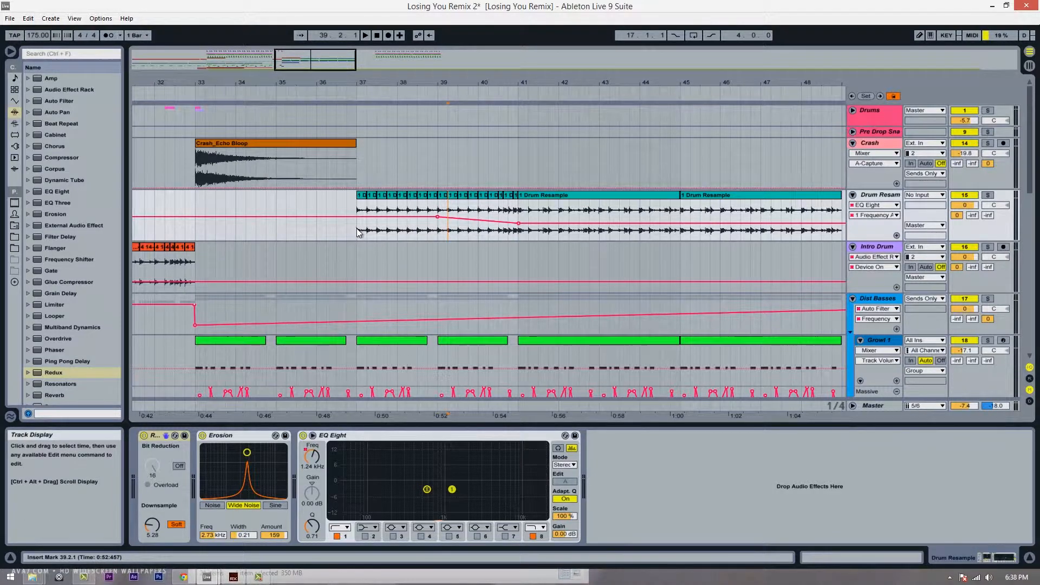
Move the start of the EQ Eight filter 1 frequency automation to bar 37 and raise it to 2.15 kHz
drag(459, 74, 458, 79)
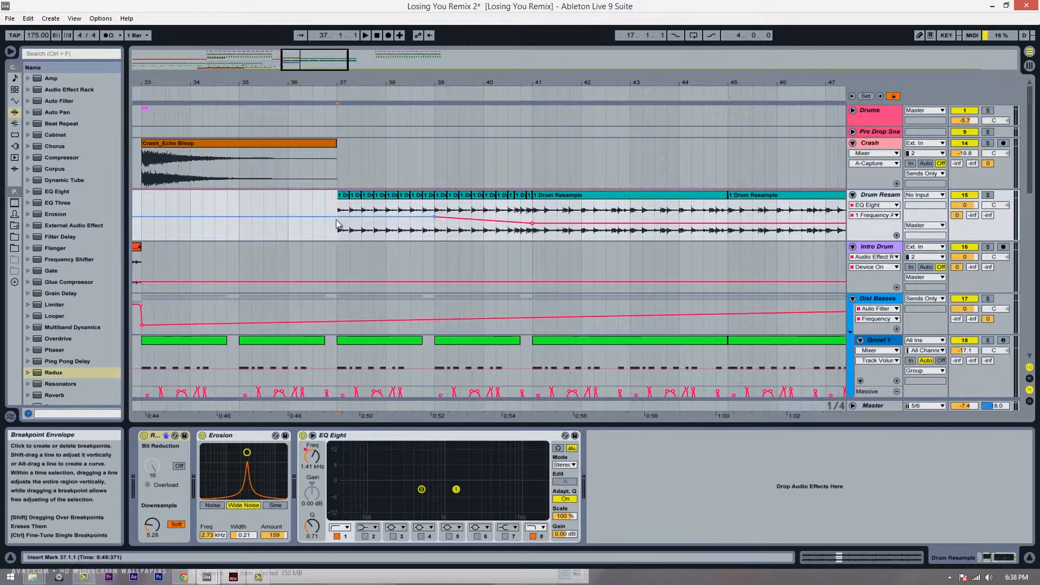
click(435, 217)
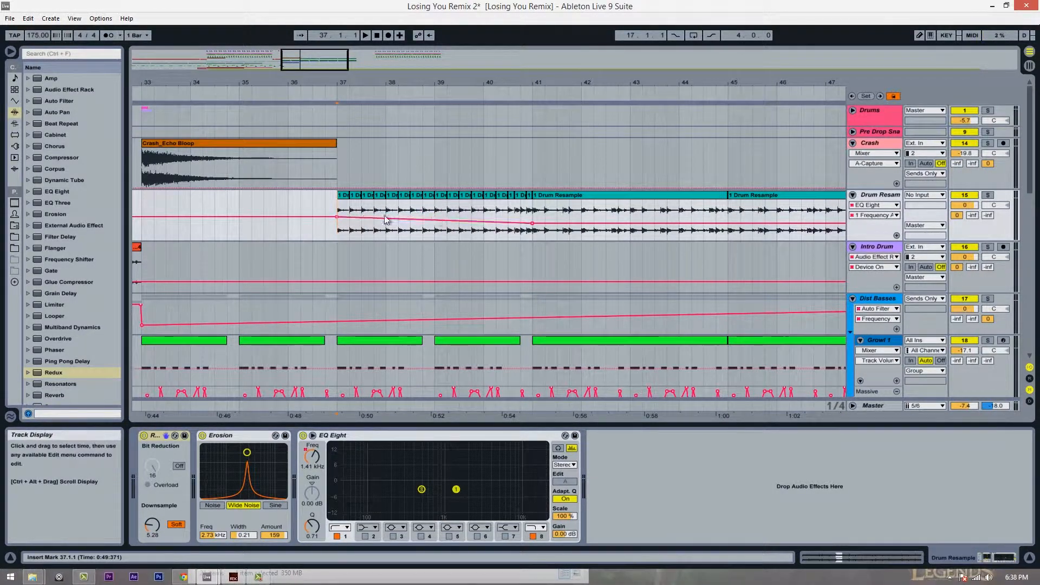
drag(334, 216, 338, 215)
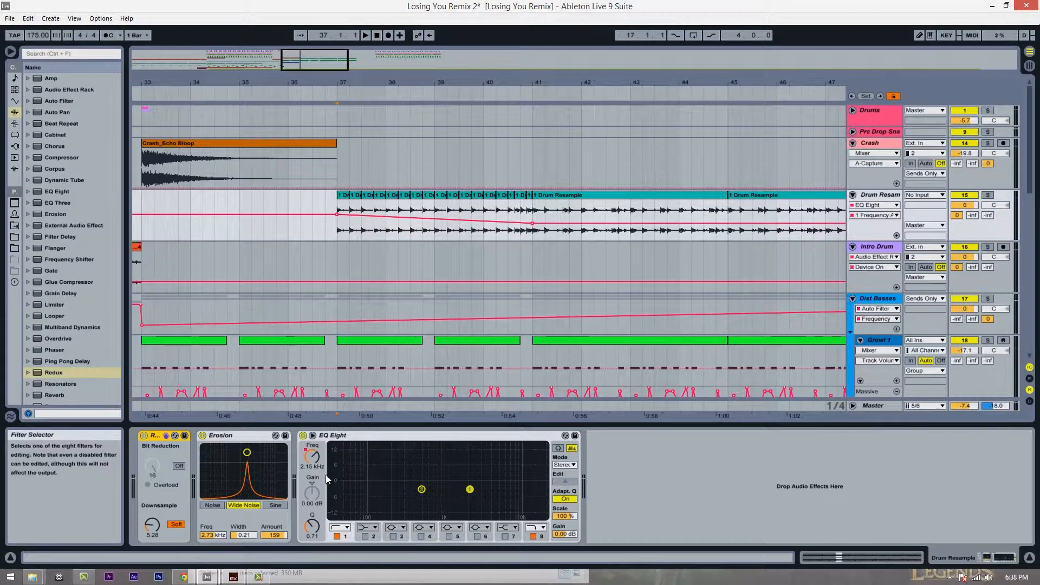
Move the start of the EQ Eight filter 8 frequency automation to bar 37 and lower it to about 383 Hz
click(542, 536)
click(312, 458)
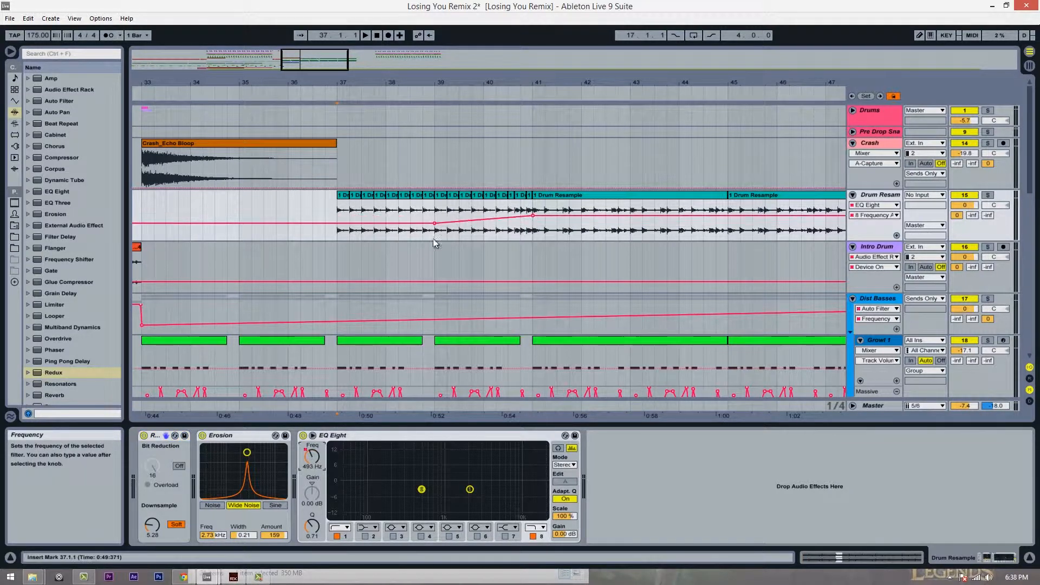
click(336, 222)
mouse_move(437, 225)
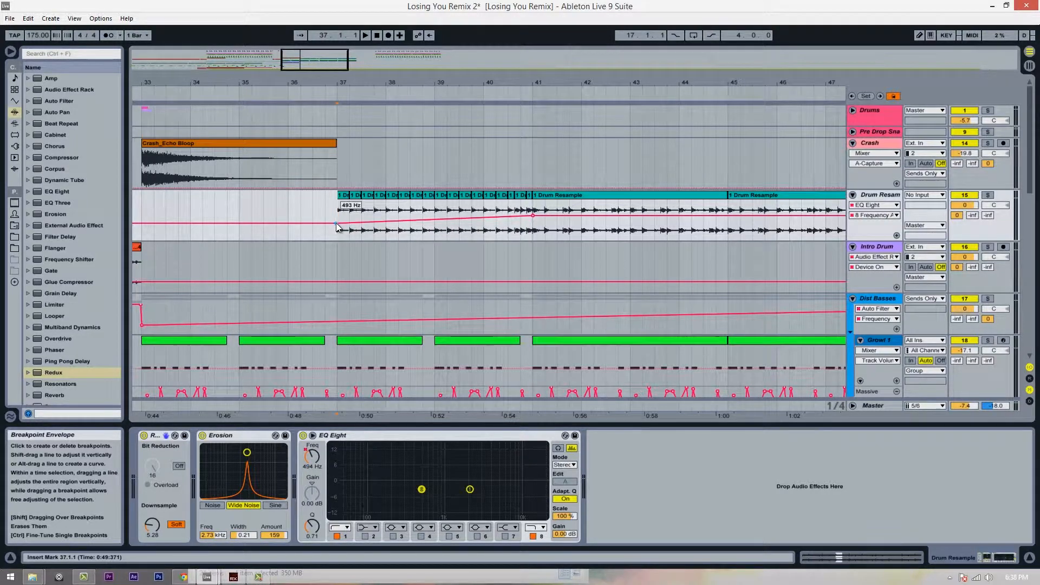
drag(336, 223, 336, 224)
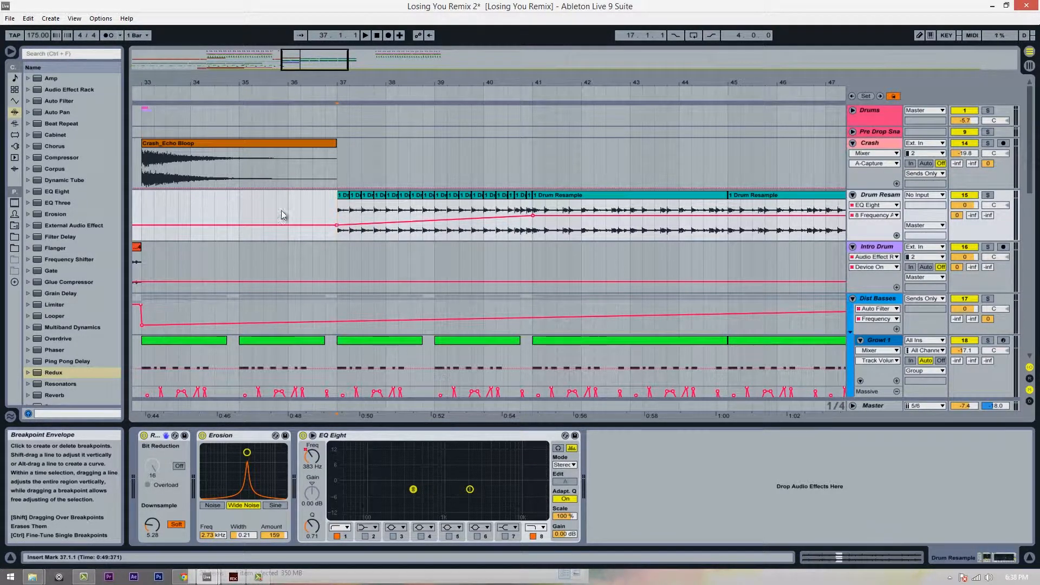
Play from 35.3, lower the filter 8 frequency at bar 37 a little further, and display the filter 1 frequency automation
click(266, 210)
key(space)
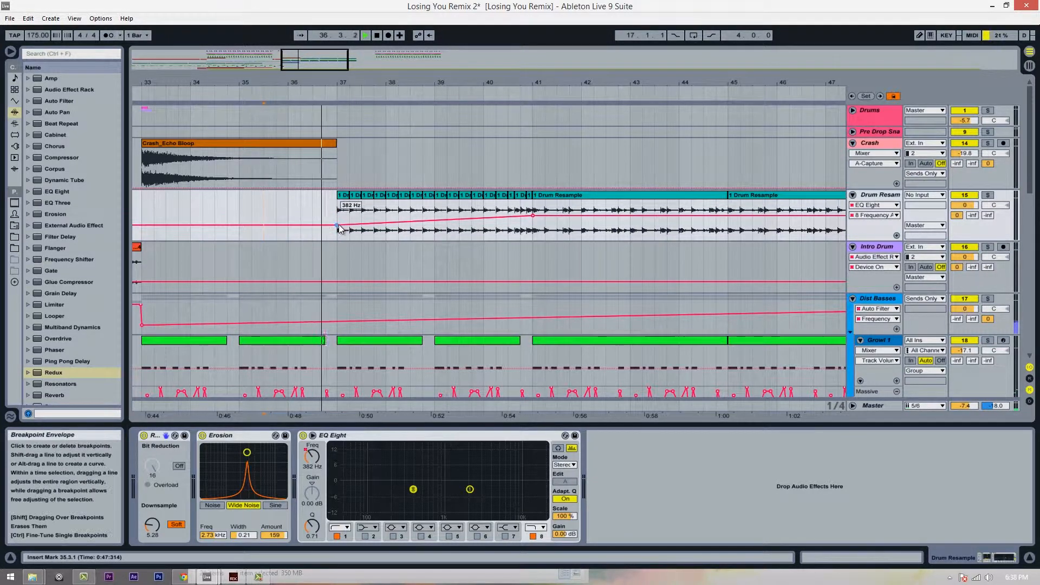
drag(337, 225, 337, 225)
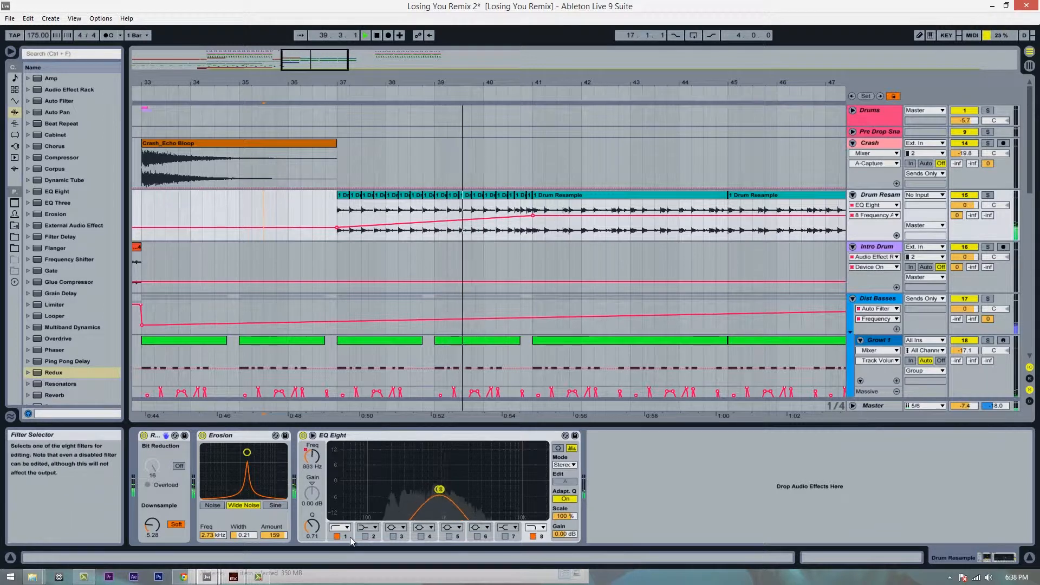
click(316, 458)
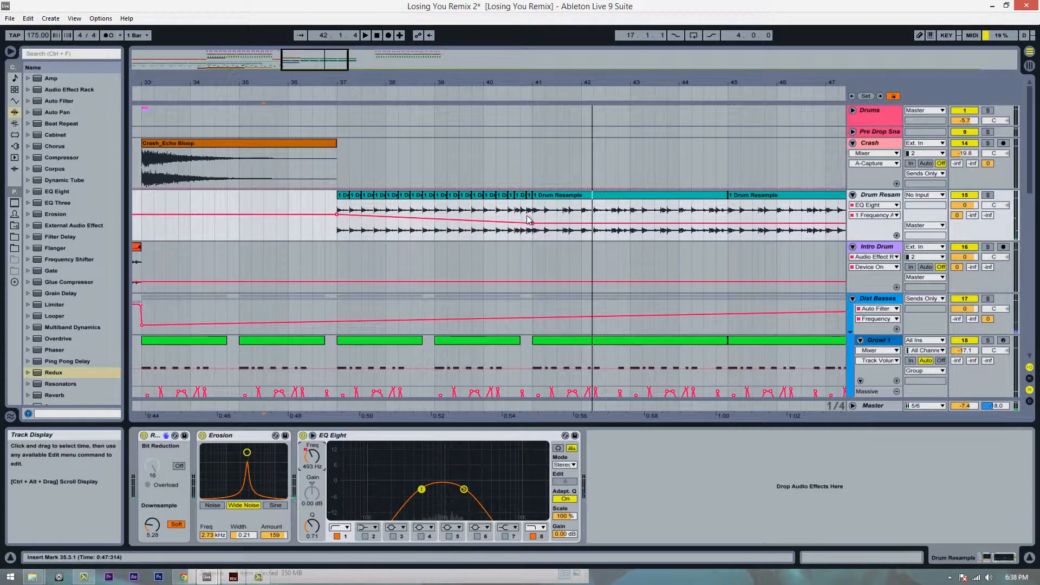
Add a Utility device after the EQ Eight on the Drum Resample track
drag(550, 86, 552, 89)
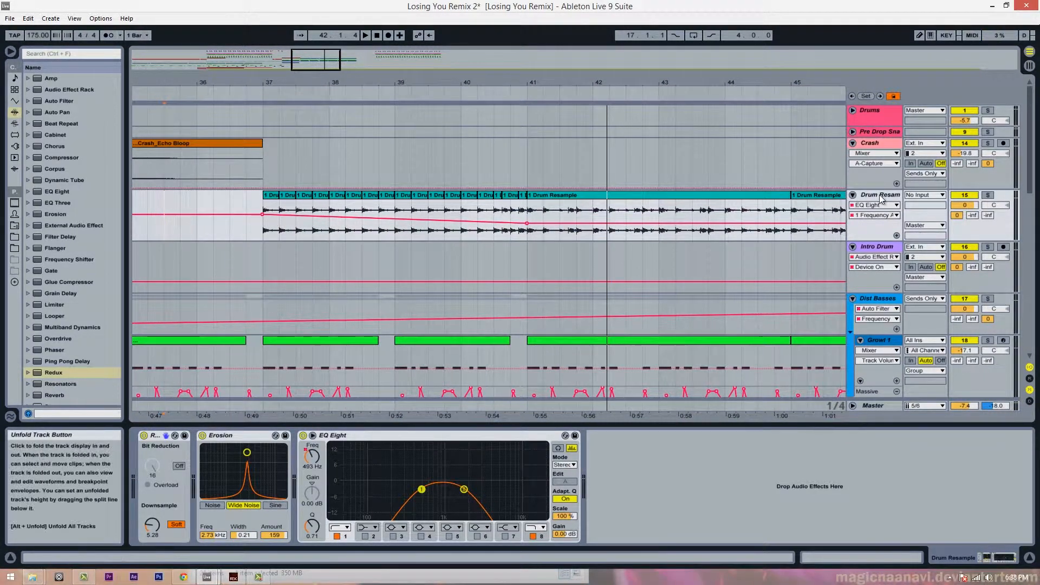
click(45, 395)
scroll(44, 397, down, 2)
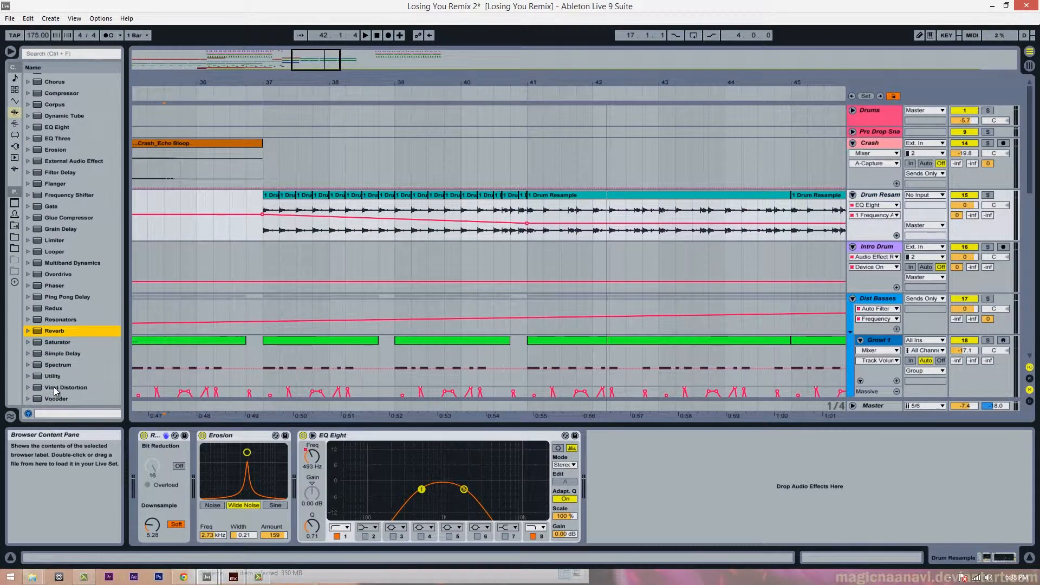
click(54, 378)
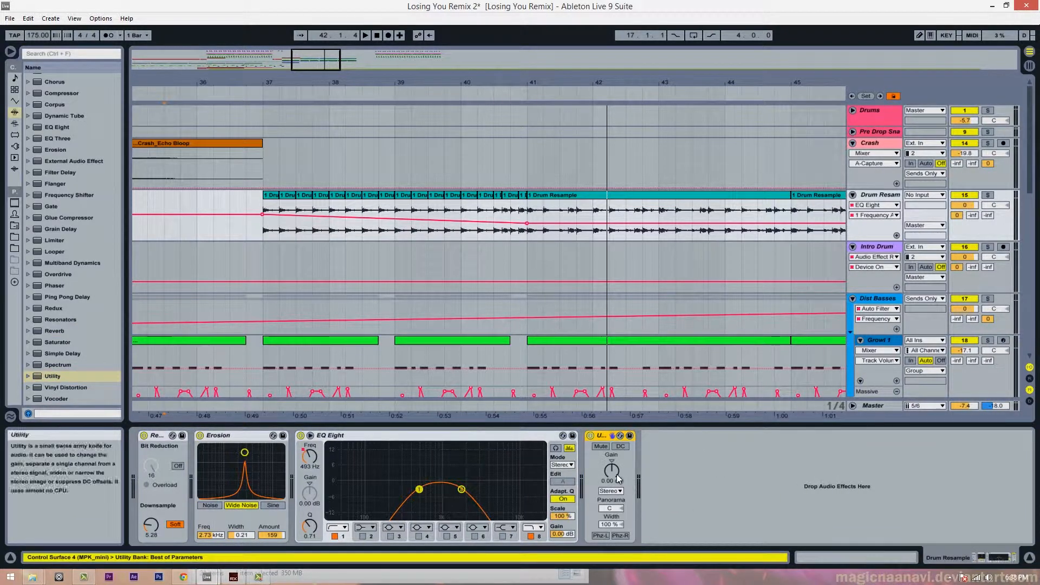
Automate the Utility's Gain to drop to about -19.7 dB at bar 37 and rise to 0 dB at bar 41, and play from 36.3
click(528, 220)
click(256, 220)
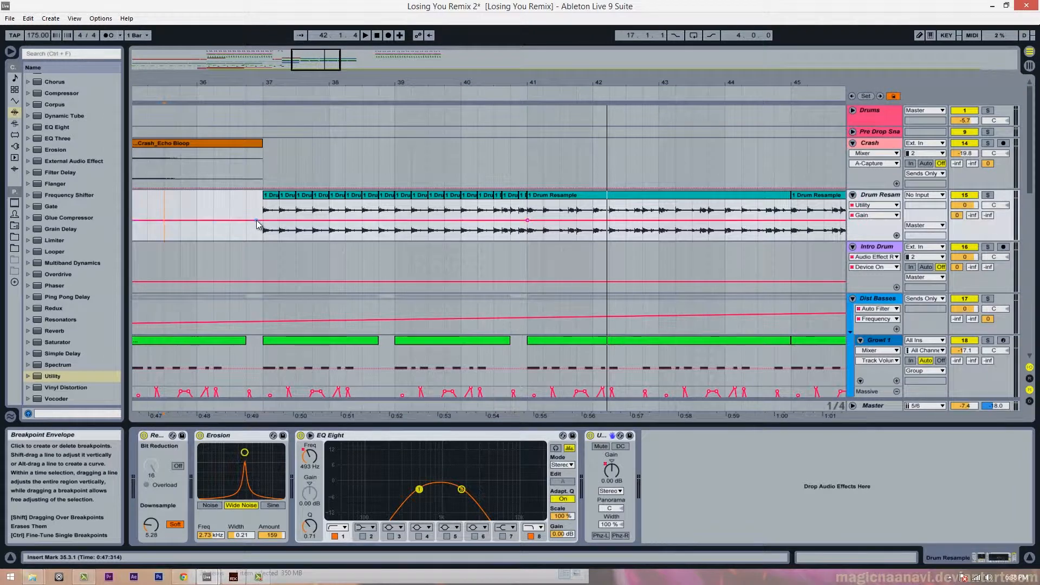
drag(261, 220, 262, 233)
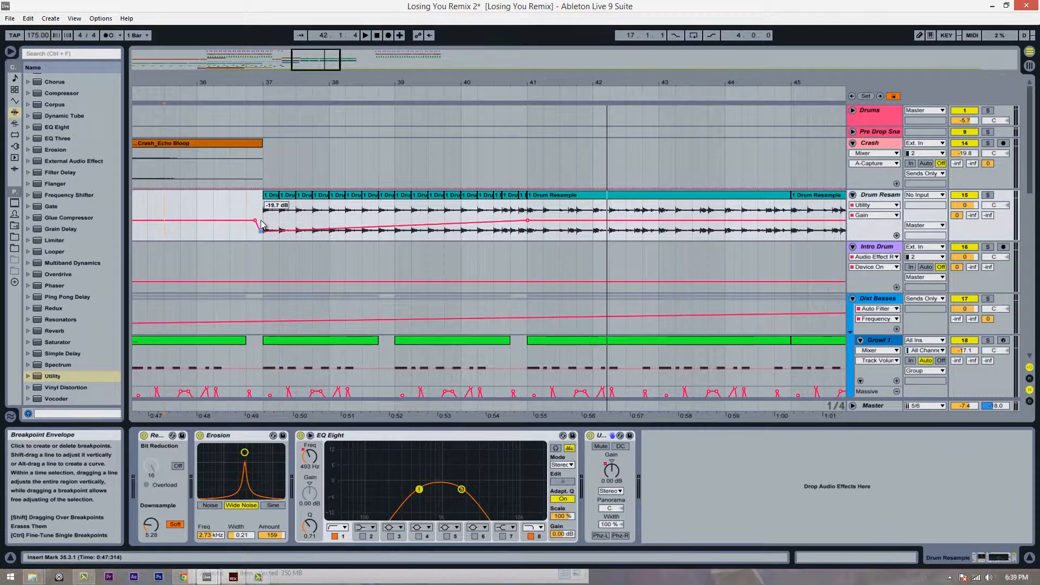
click(235, 205)
key(space)
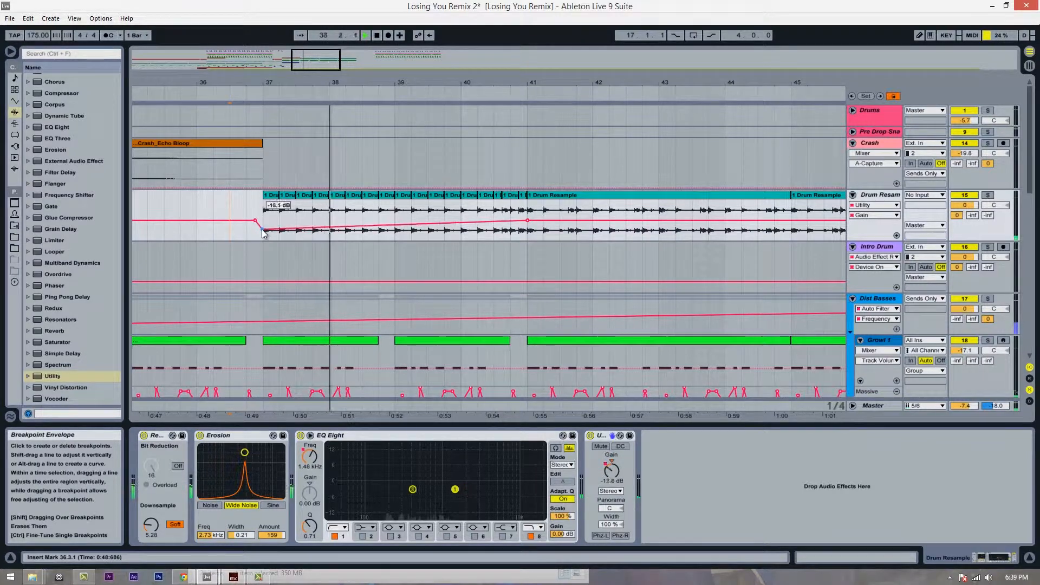
Raise the Utility gain automation at bar 37 to about -5.3 dB and play from just before it
drag(262, 233, 263, 223)
click(256, 207)
key(space)
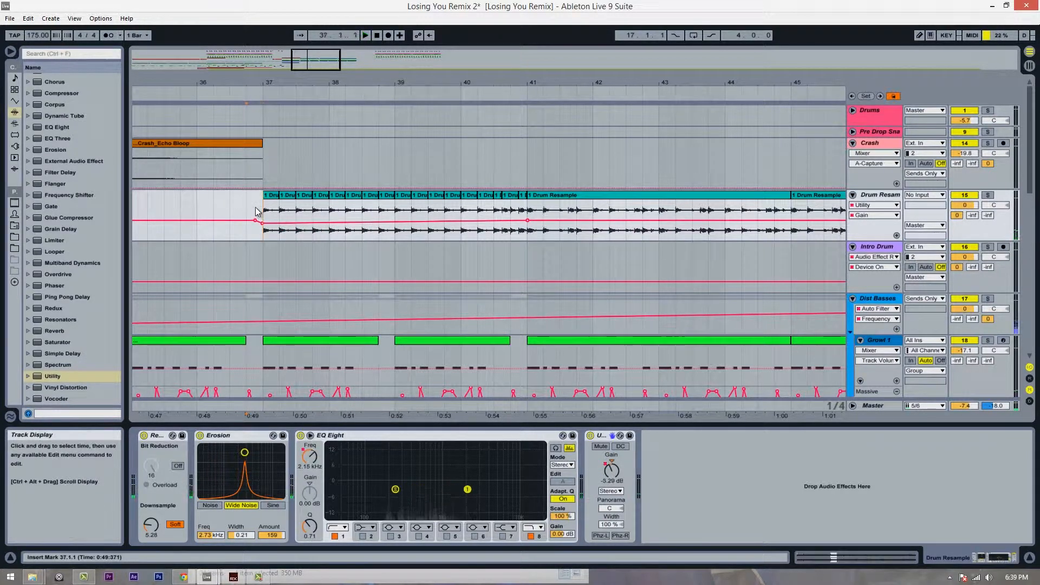
Replay the drum build-in from just before bar 37 to judge its level and filtering
key(space)
click(252, 211)
key(space)
key(space)
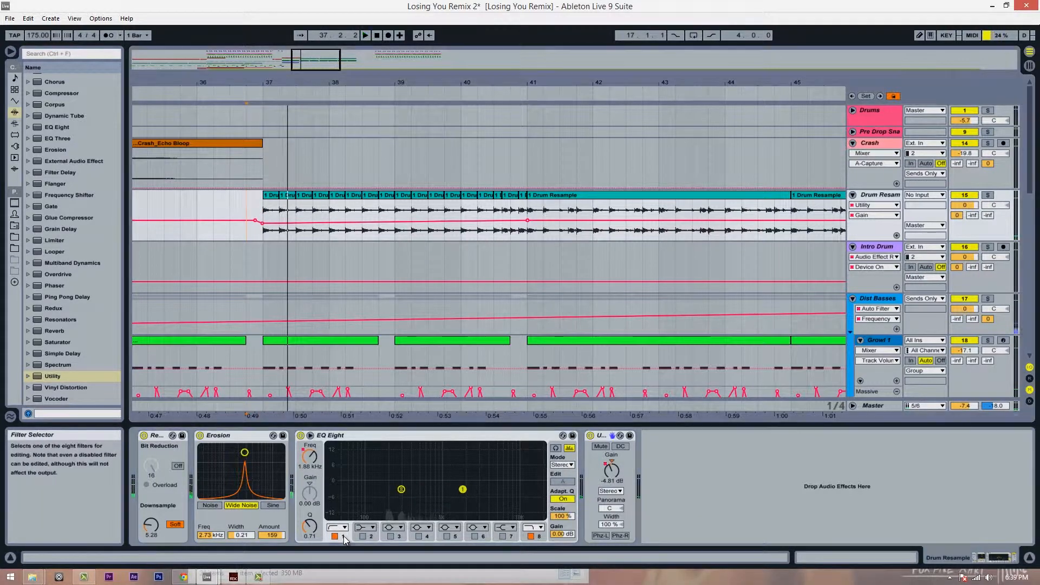
click(233, 198)
key(space)
key(space)
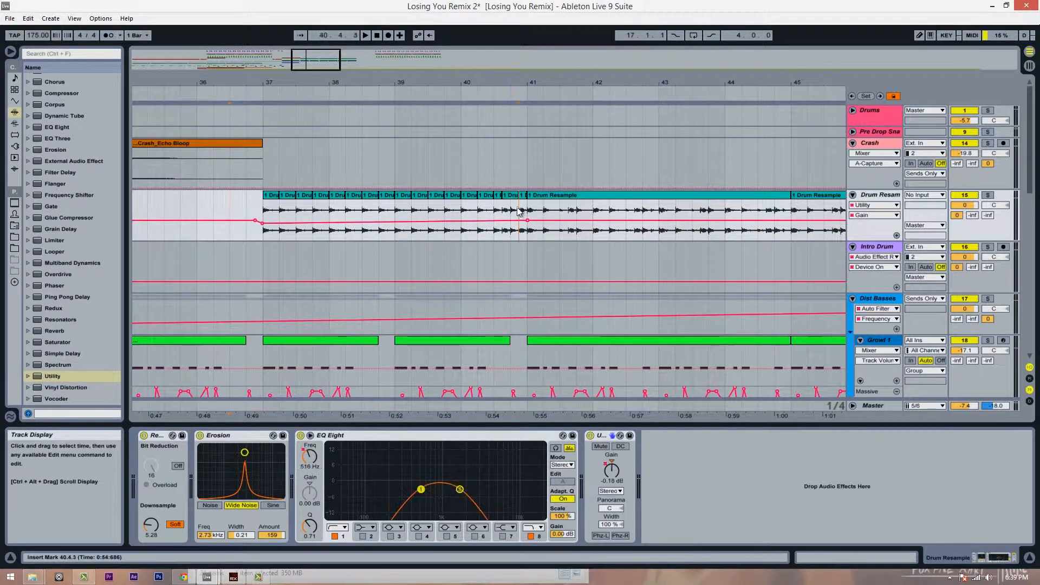
Add a breakpoint just before bar 41 in the filter 8 frequency automation and raise the bar 41 point for a sudden jump
drag(530, 84, 515, 250)
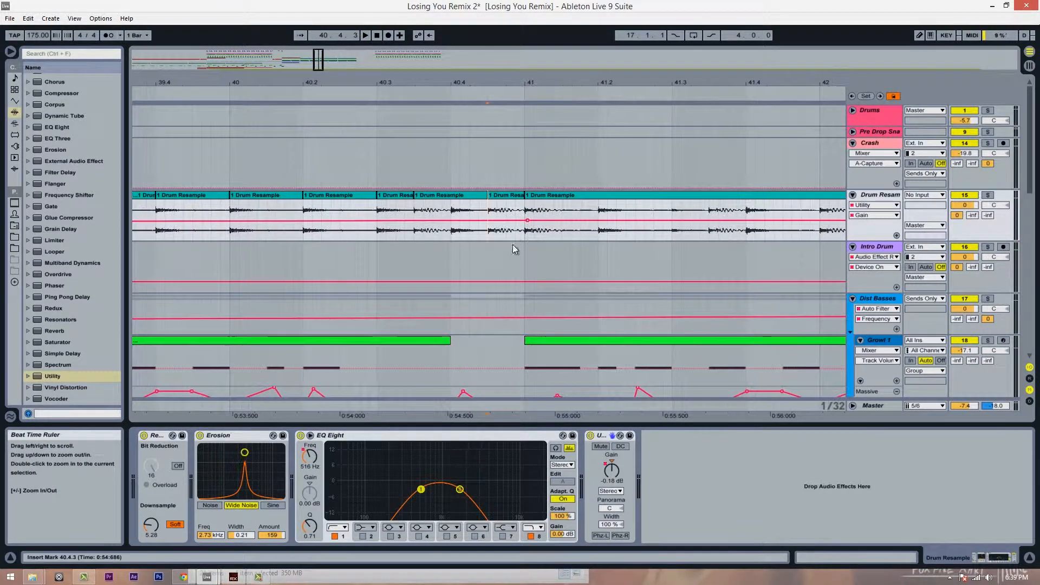
click(530, 217)
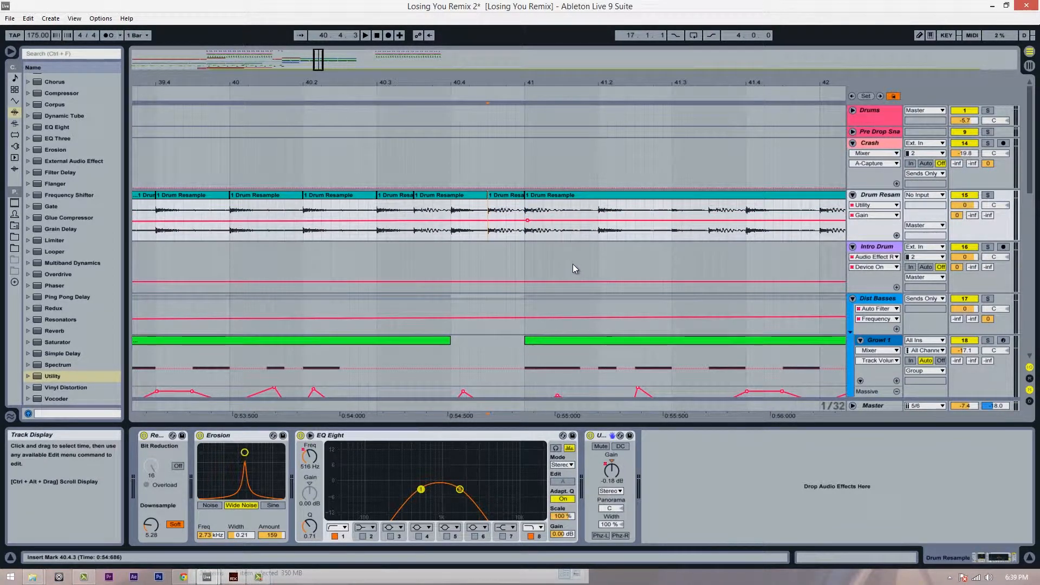
click(540, 536)
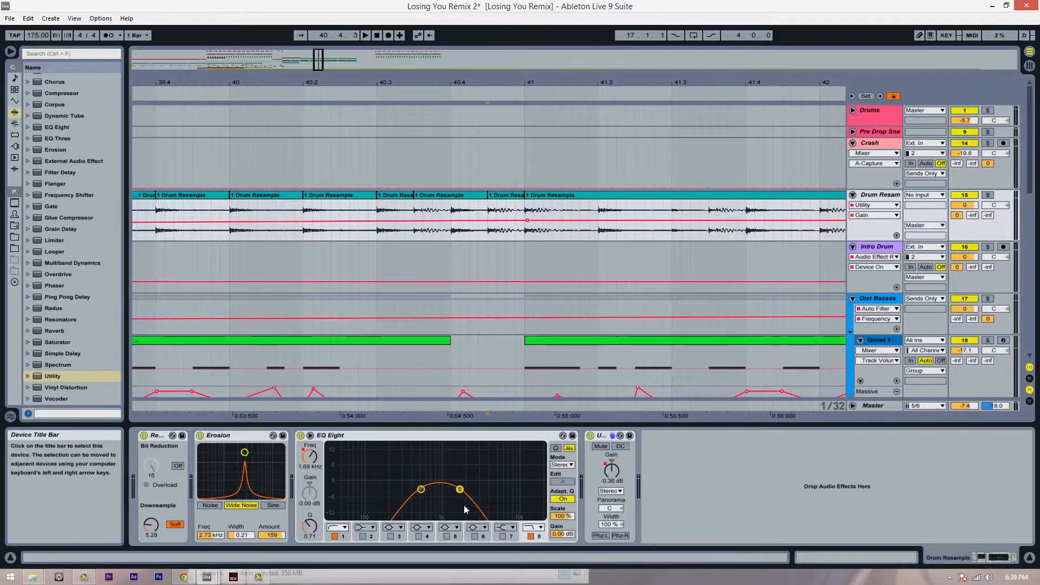
click(310, 458)
click(523, 218)
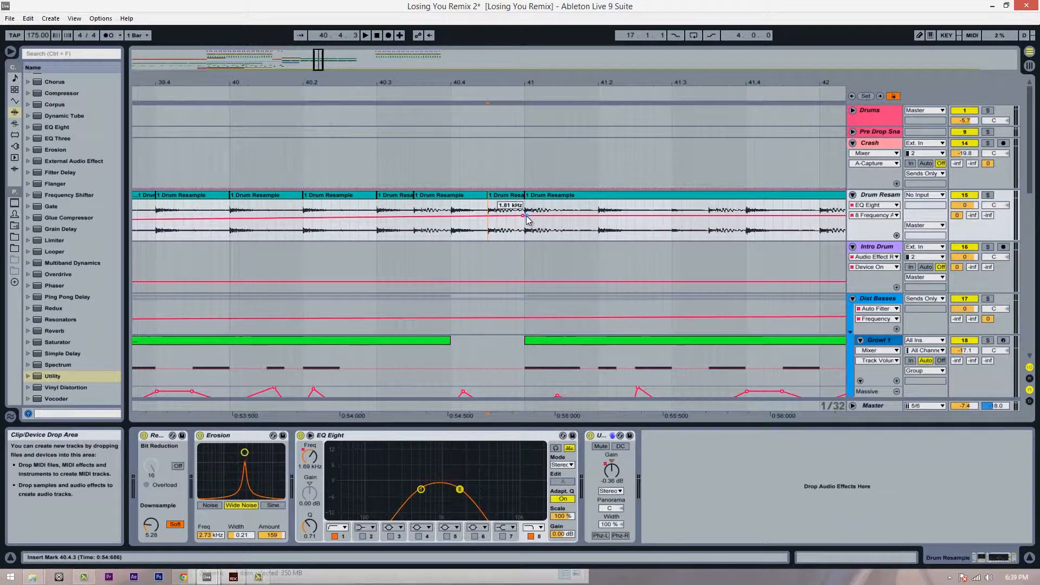
drag(527, 219, 526, 211)
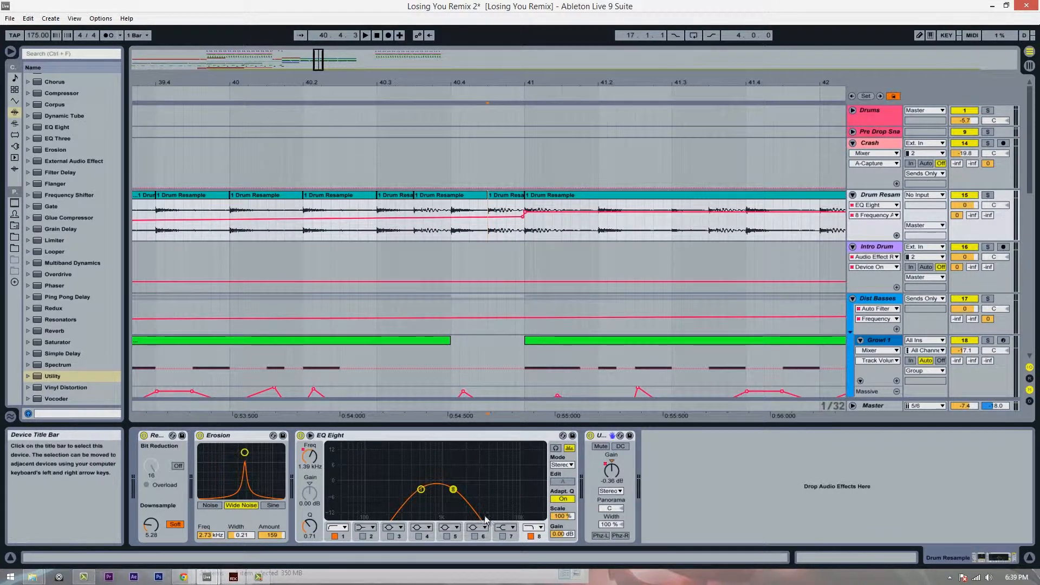
Add a breakpoint just before bar 41 in the EQ Eight filter 1 frequency automation and drop the bar 41 point to about 265 Hz
click(344, 536)
click(312, 466)
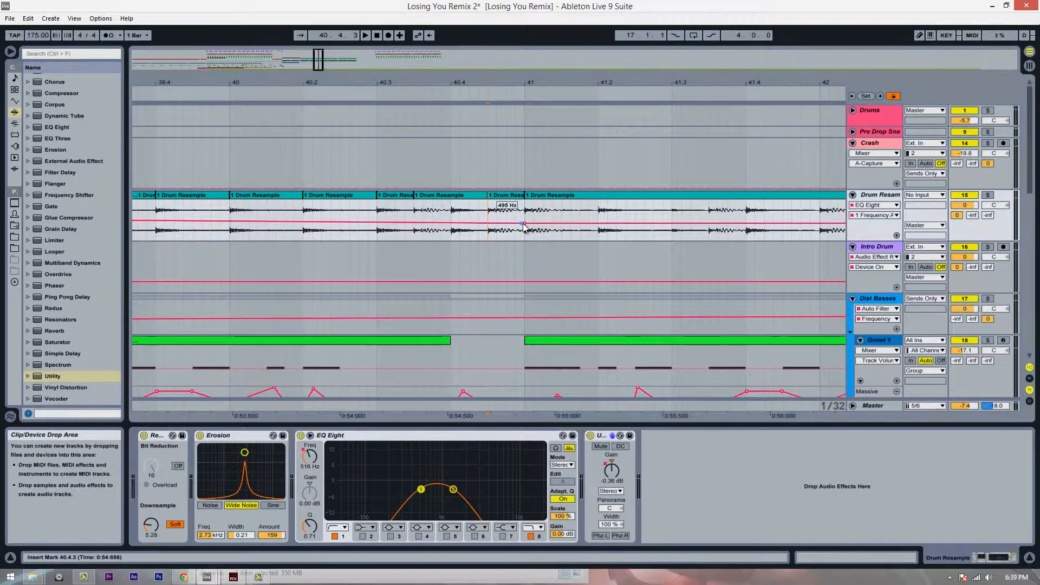
drag(523, 226, 523, 226)
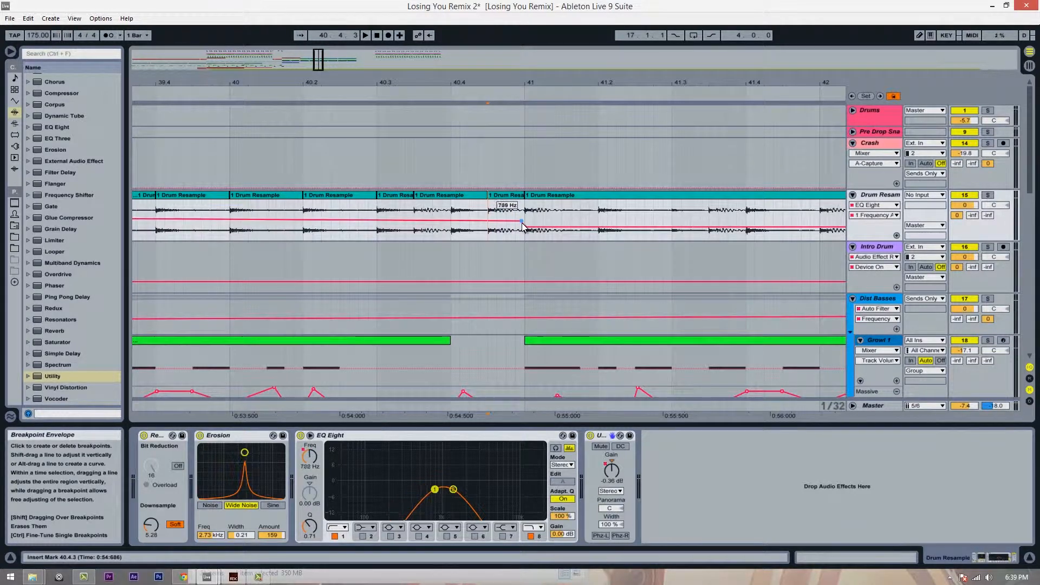
Play the drum build-in through bar 41 to judge the sudden filter opening
click(221, 259)
mouse_move(373, 81)
mouse_down()
mouse_move(371, 54)
mouse_move(373, 80)
mouse_move(348, 87)
mouse_move(345, 69)
mouse_move(348, 81)
mouse_up()
click(284, 227)
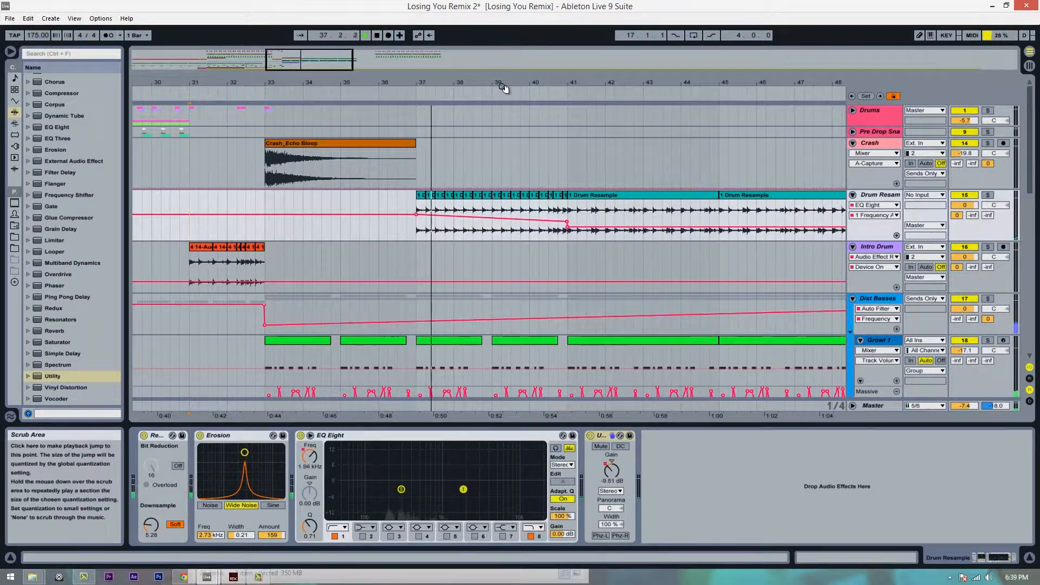
drag(504, 88, 466, 89)
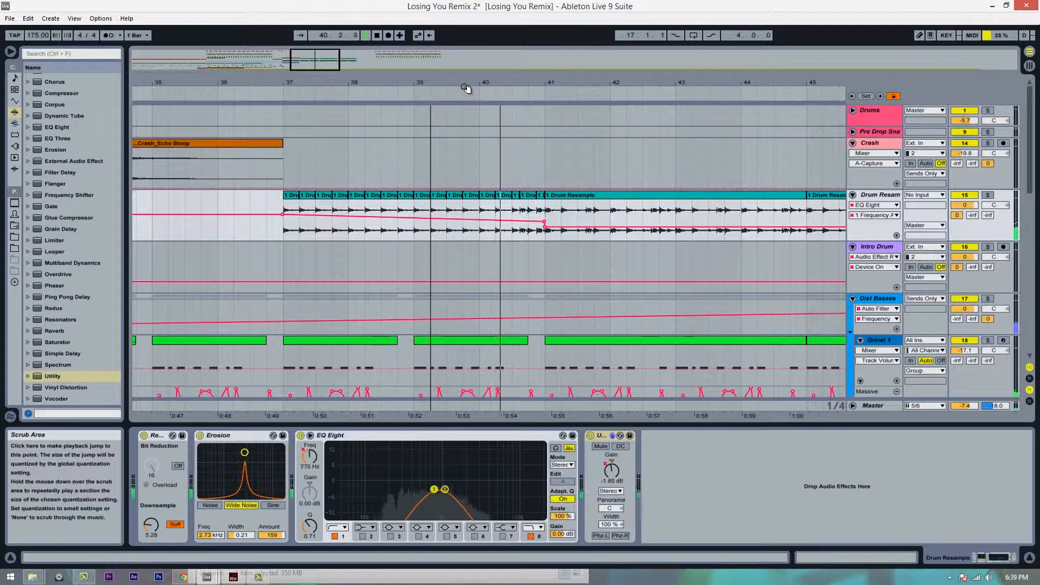
Raise the bar 41 point of the filter 1 frequency automation slightly and lower the filter 8 point there to about 2.9 kHz
drag(534, 82, 495, 102)
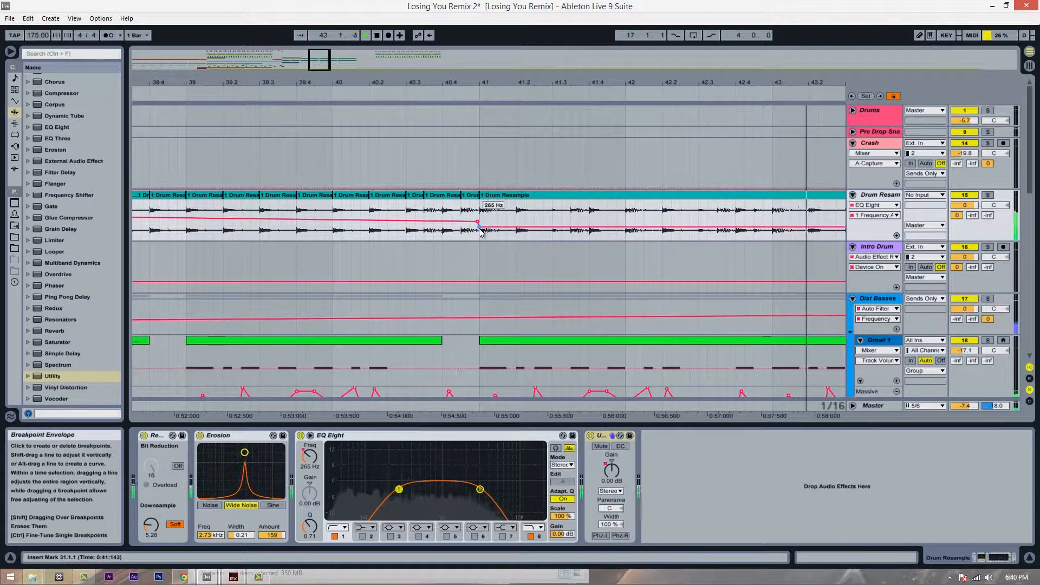
drag(481, 232, 483, 230)
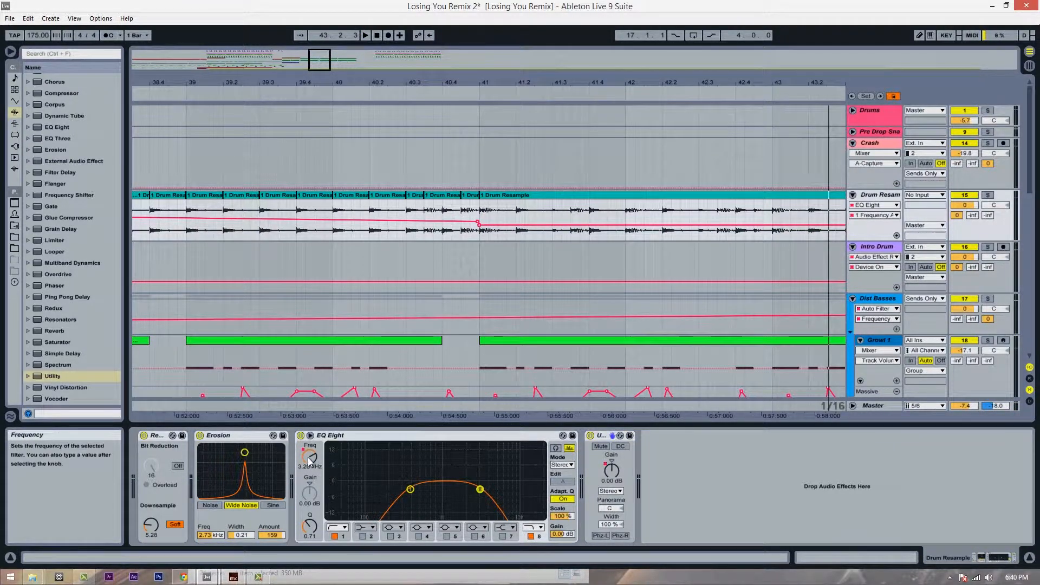
drag(502, 224, 481, 212)
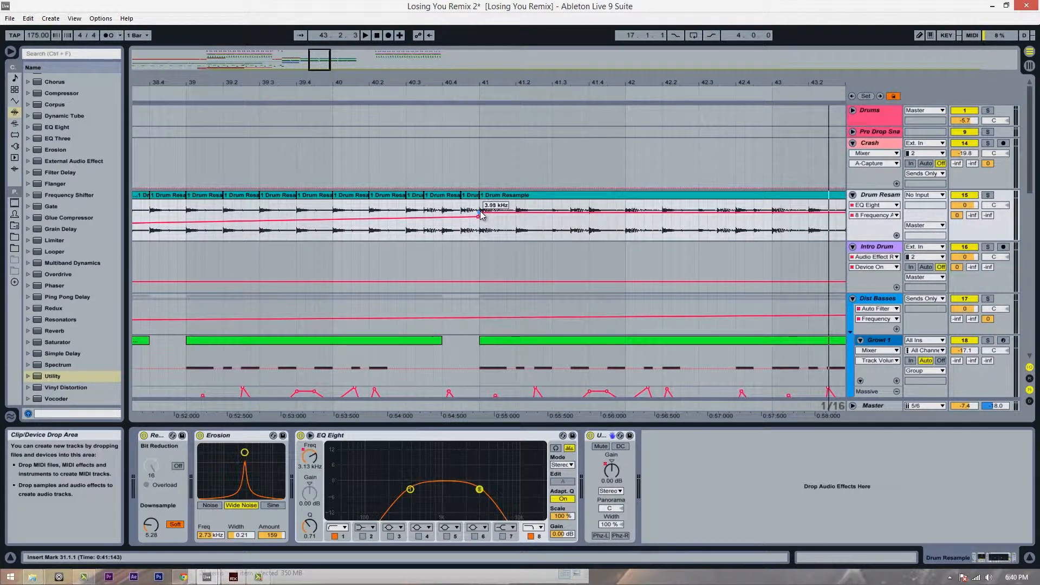
Copy the Crash_Echo Bloop clip from bar 33 to bar 41 on the Crash track
mouse_move(525, 81)
mouse_down()
mouse_move(528, 90)
mouse_move(525, 81)
mouse_up()
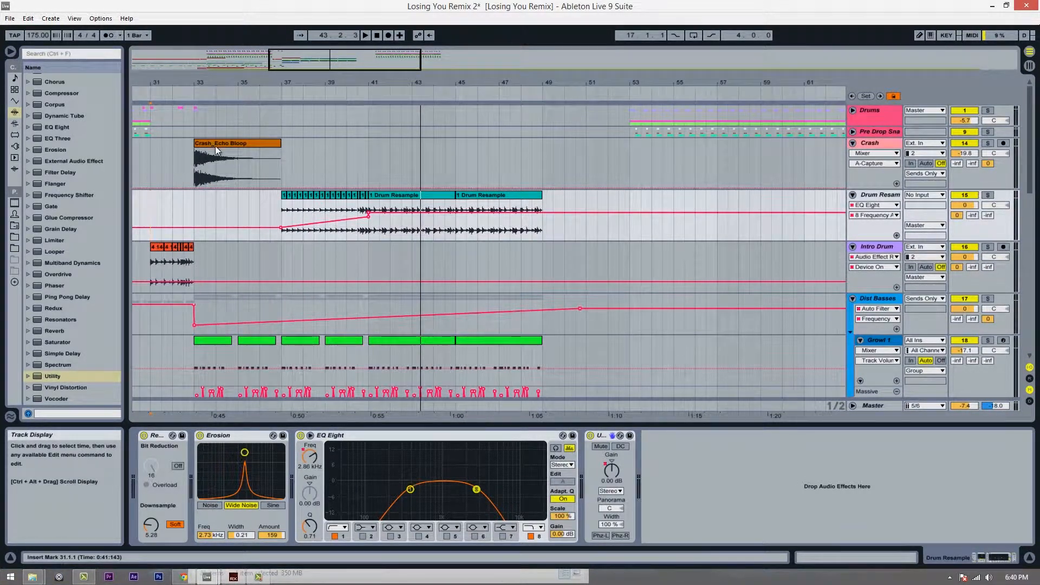
drag(216, 145, 368, 143)
click(420, 168)
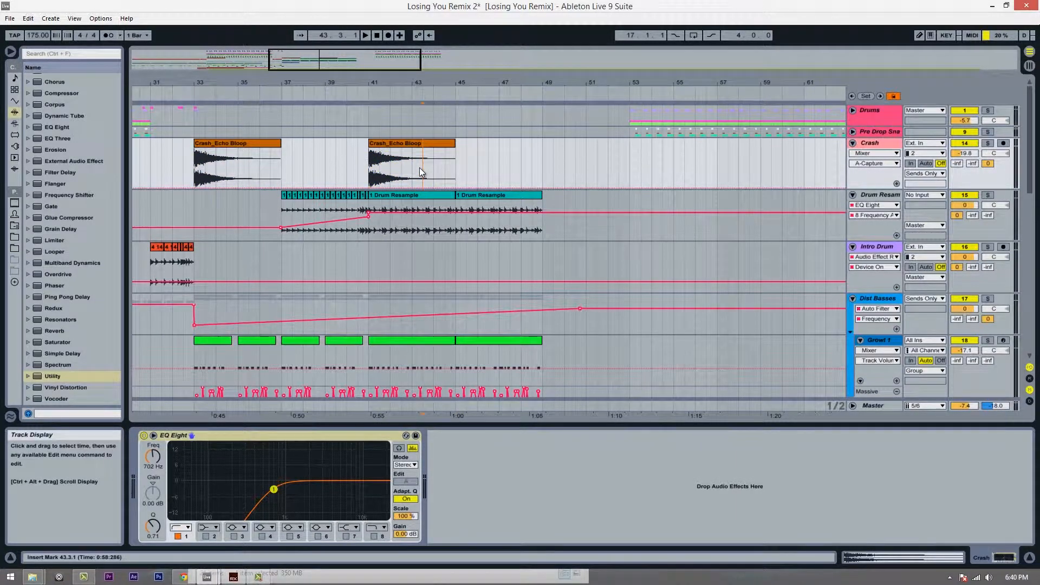
click(293, 165)
mouse_move(379, 79)
mouse_down()
mouse_move(395, 81)
mouse_move(381, 86)
mouse_up()
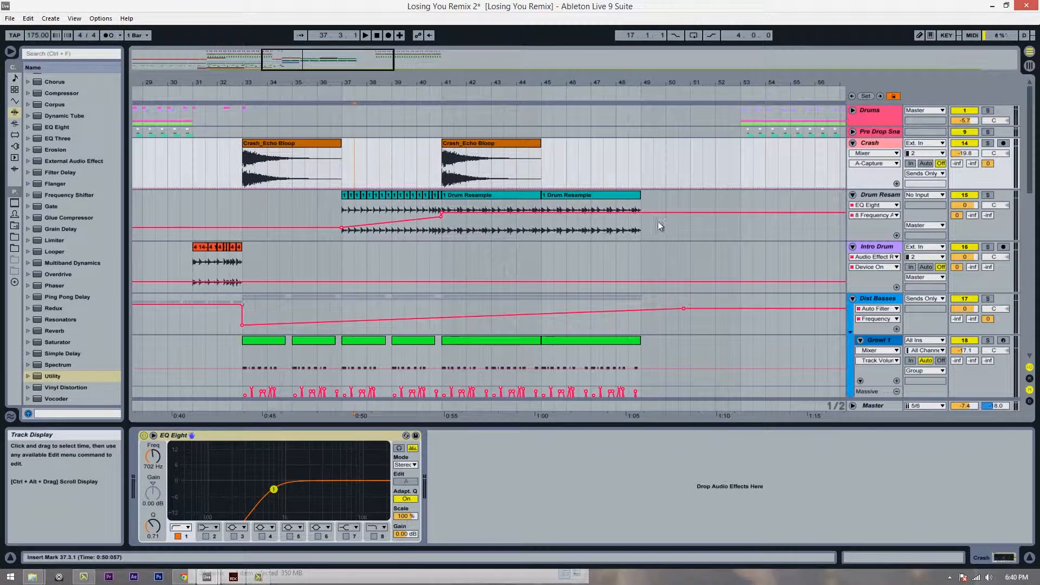